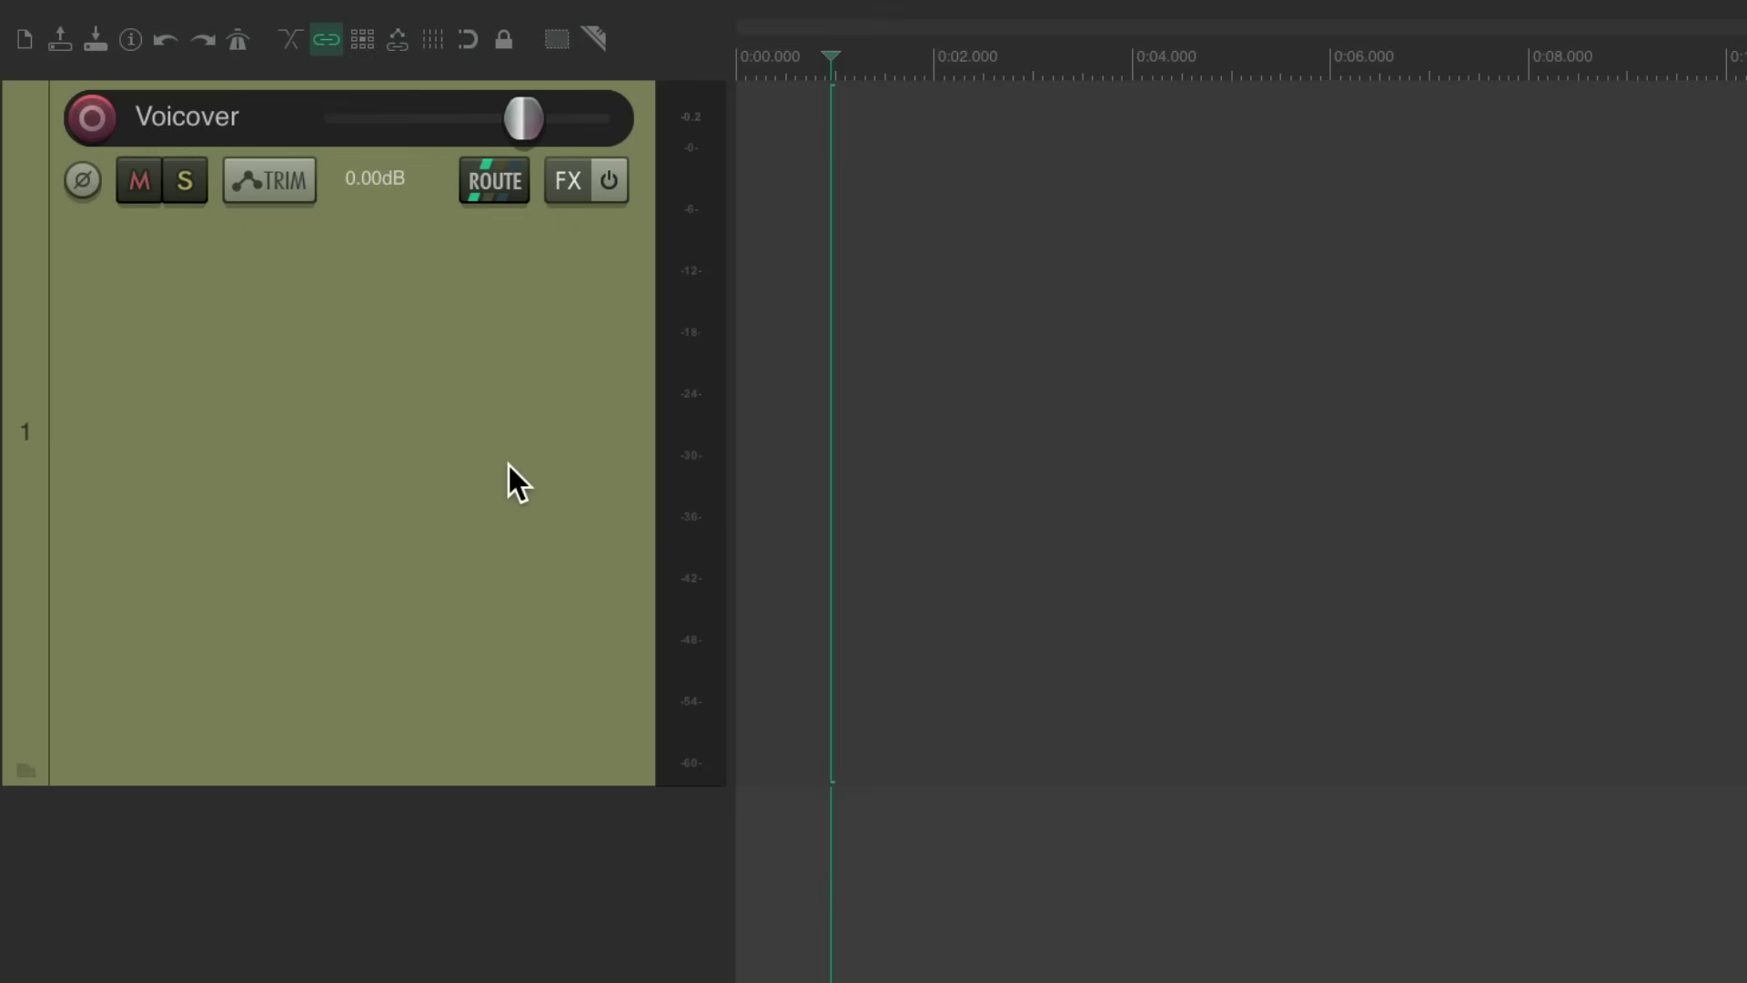
Step: Arm the Voicover track, record a roughly eight-second voice take (Voicover-01-08.wav), and play it back
left_click(96, 118)
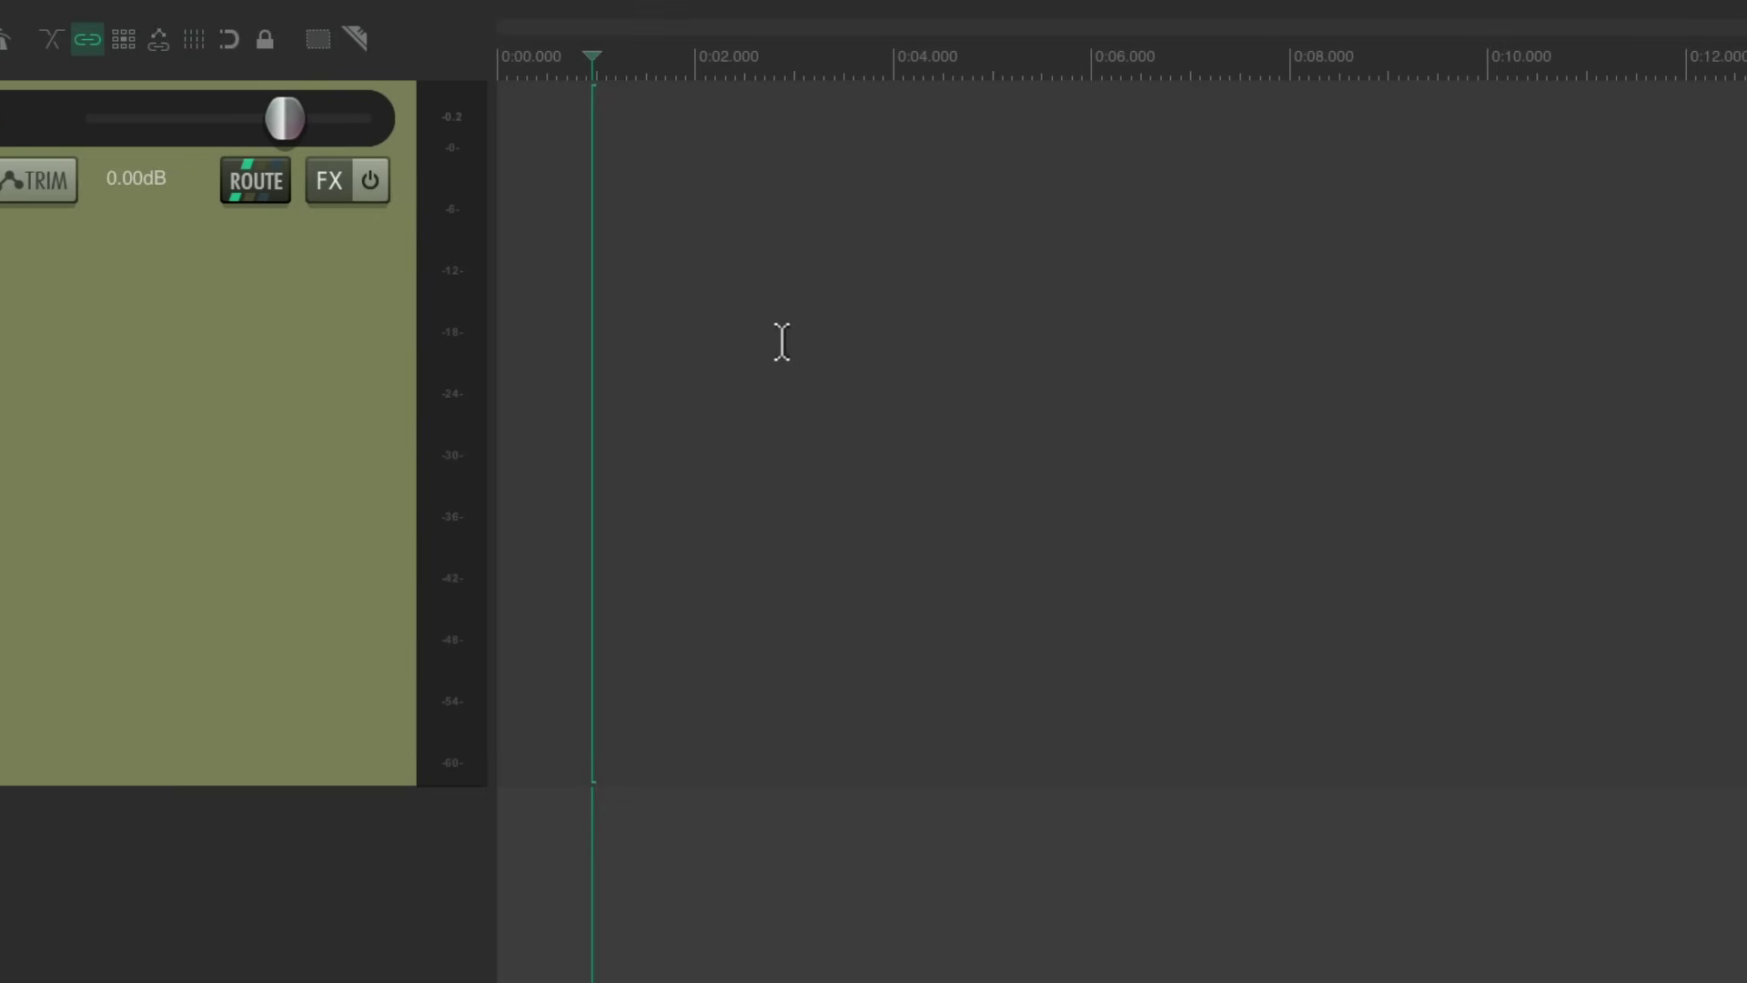
key("ctrl+r")
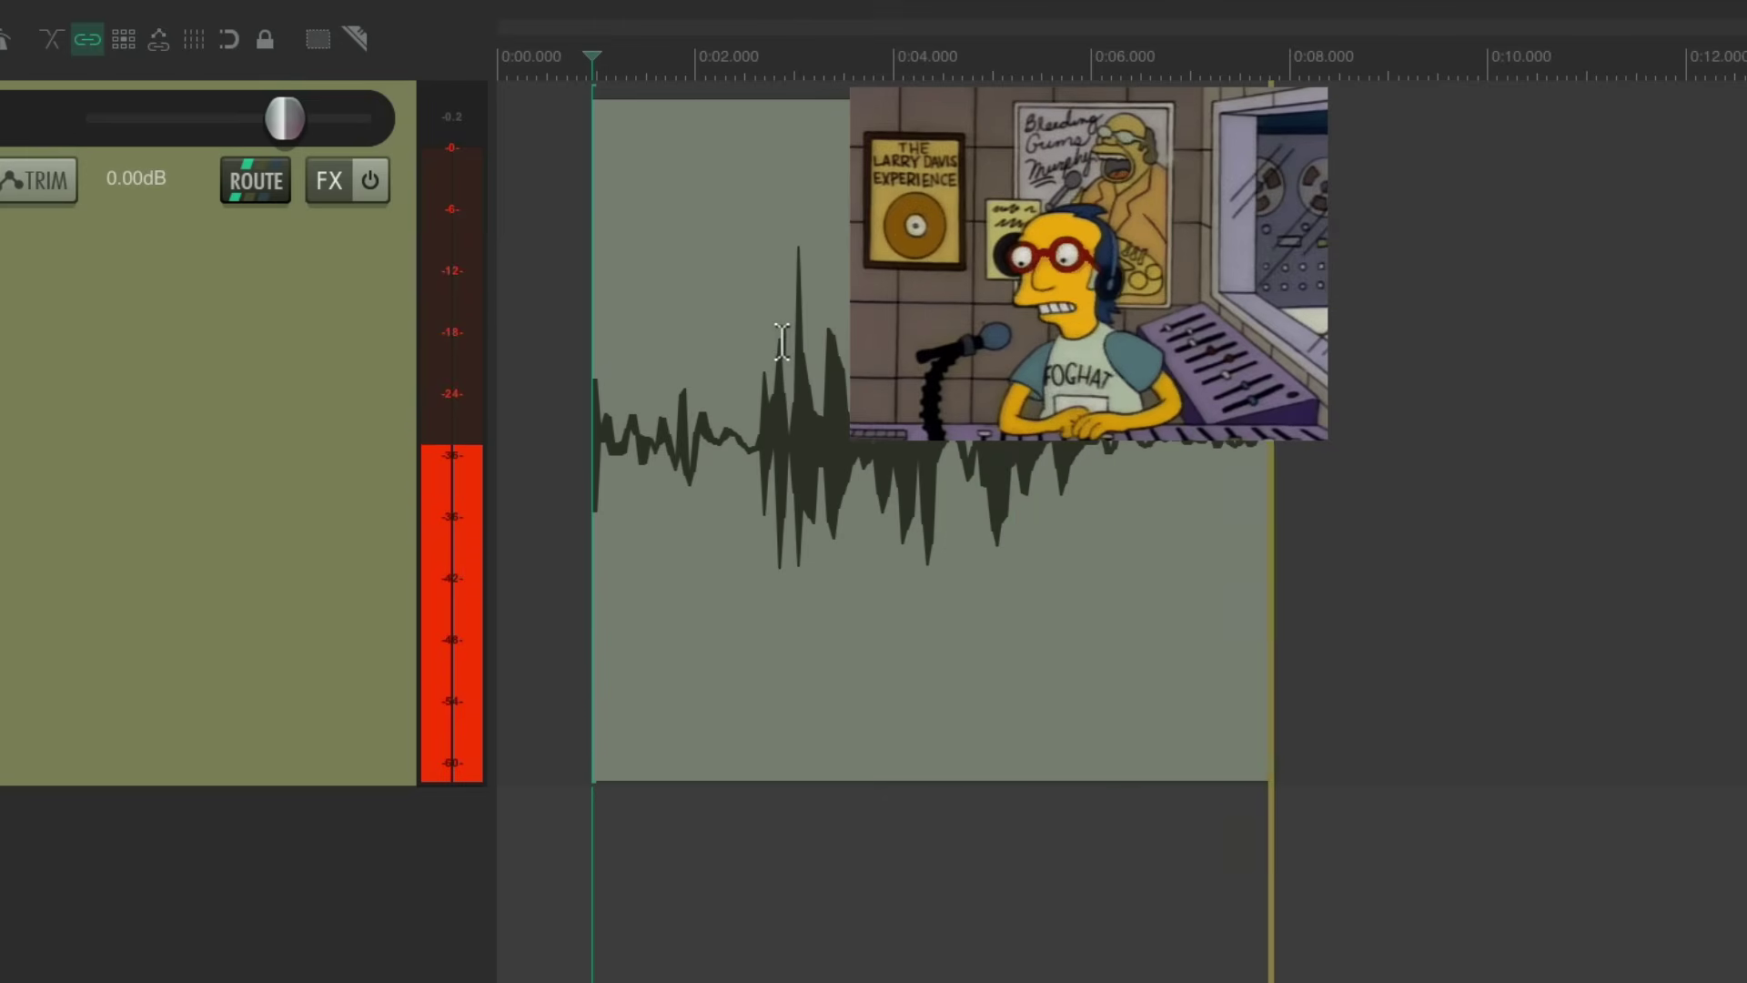
key("space")
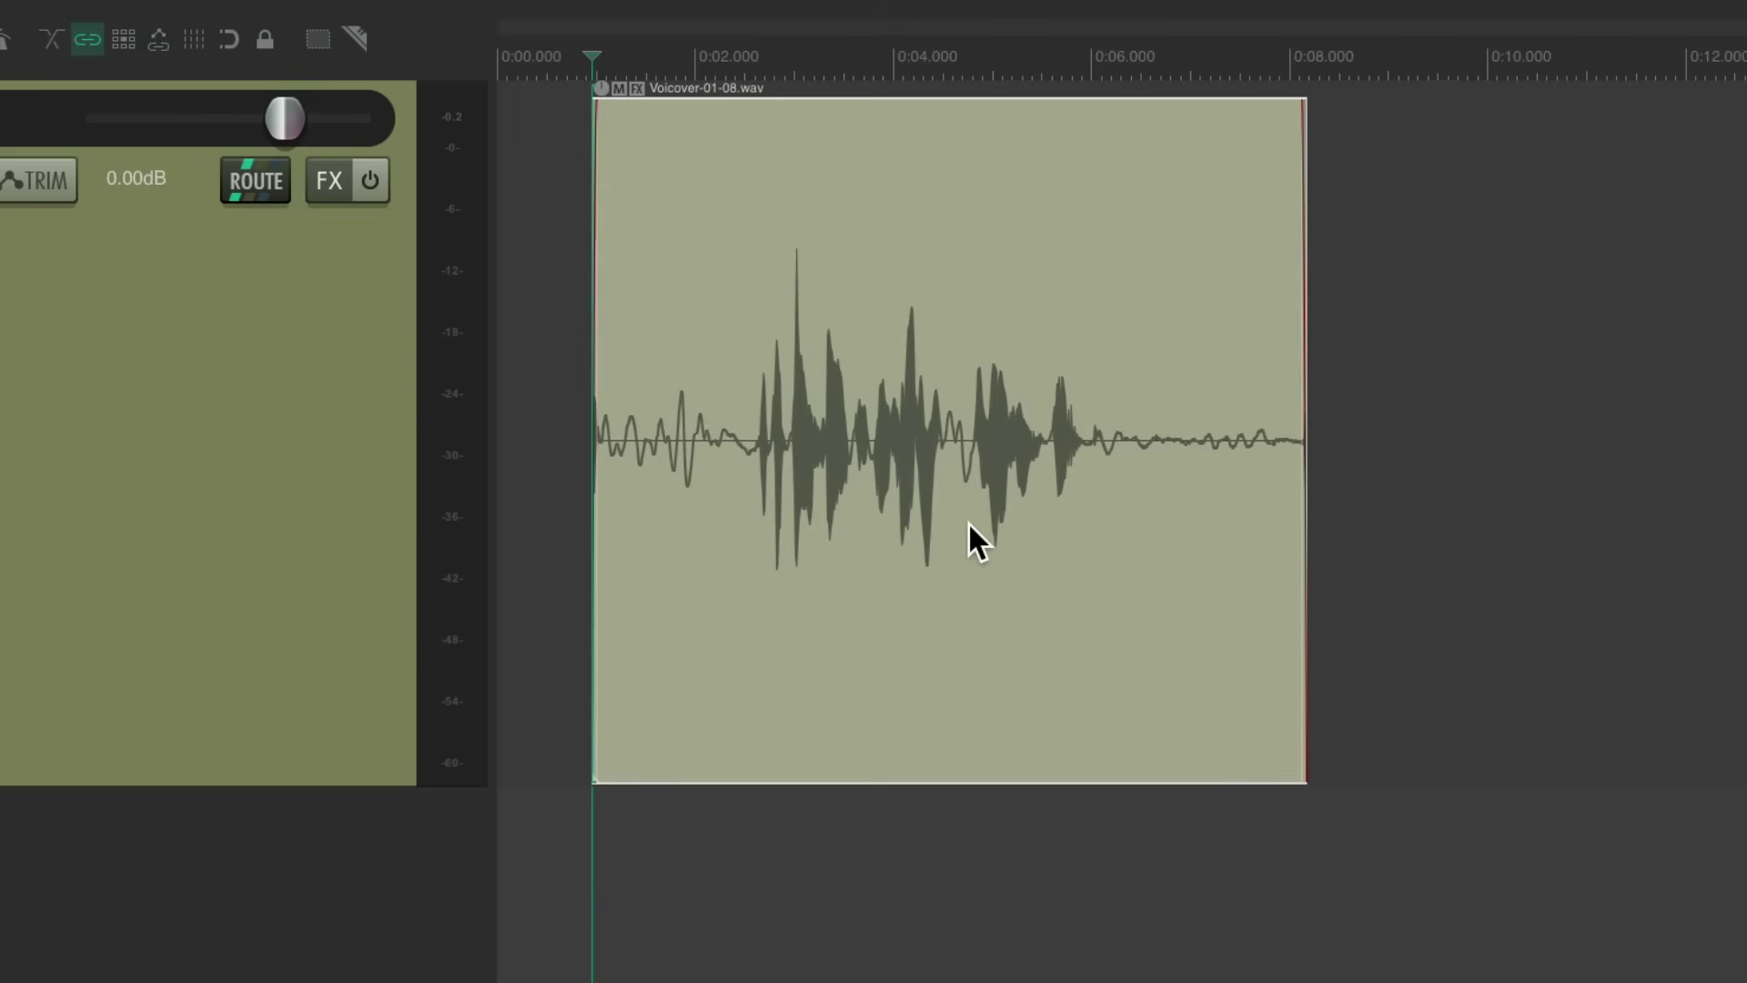
key("space")
scroll(1001, 533, "right", 5)
Step: Record about eight seconds of room noise from ~9.5 s as Voicover-01-09.wav and play it back
left_click(854, 505)
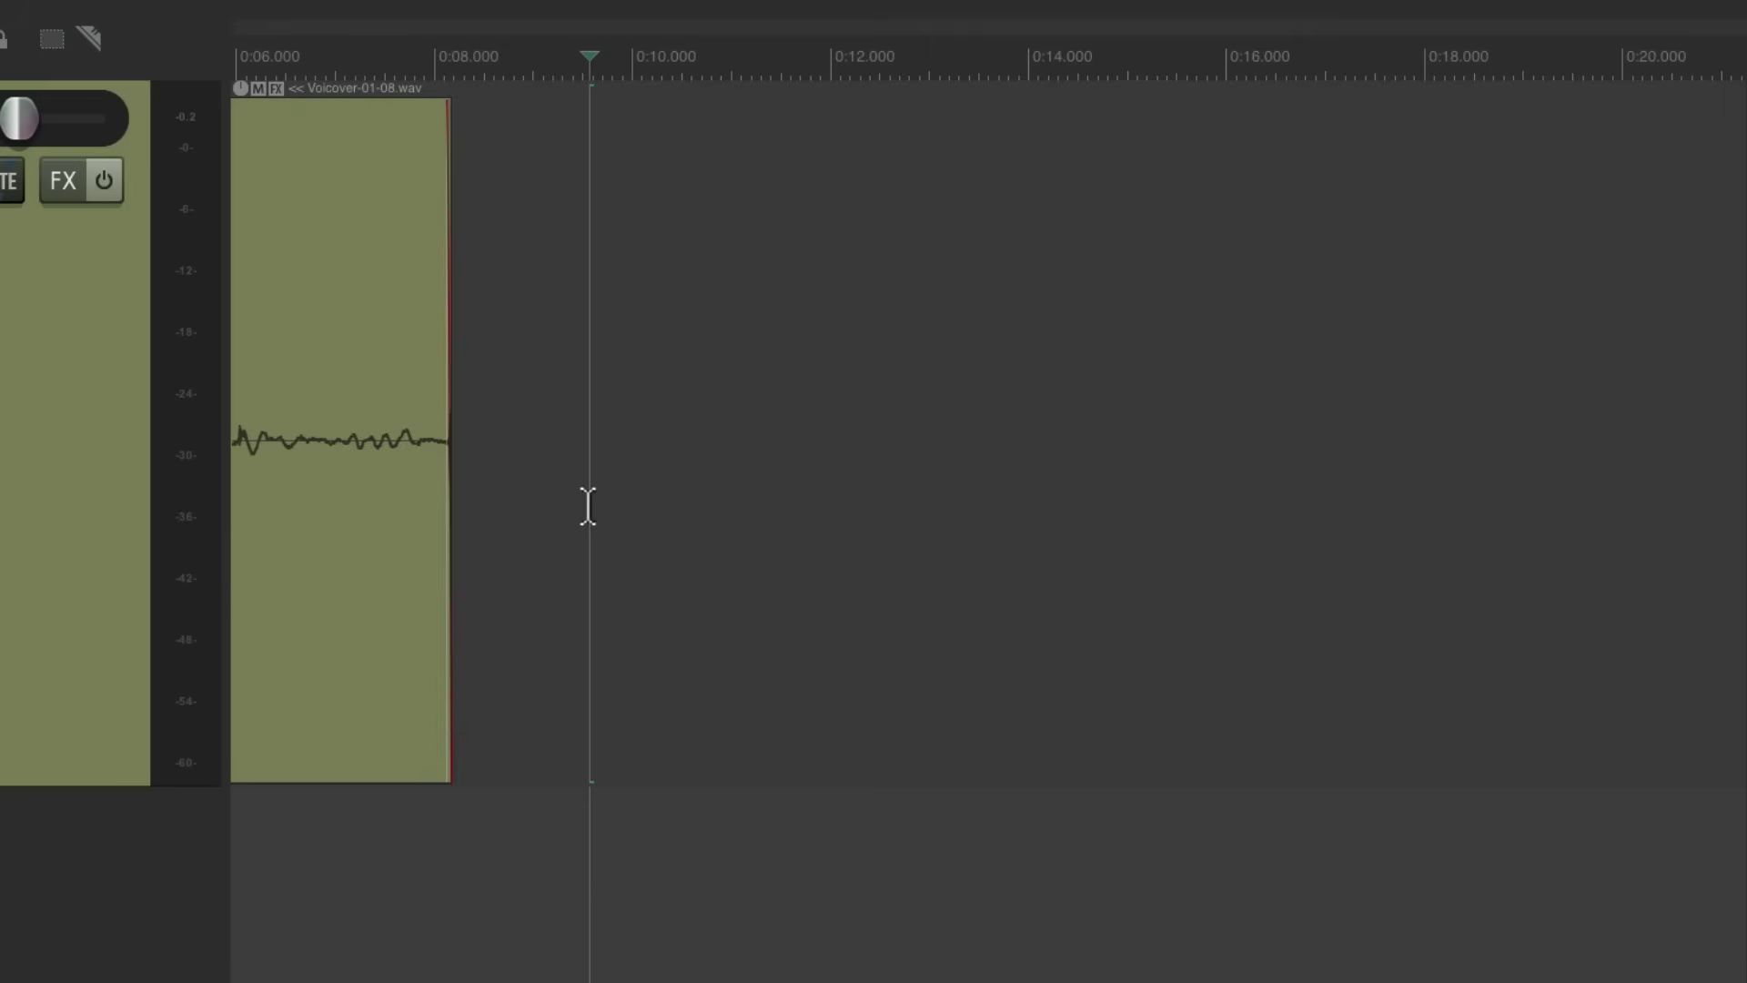
key("ctrl+r")
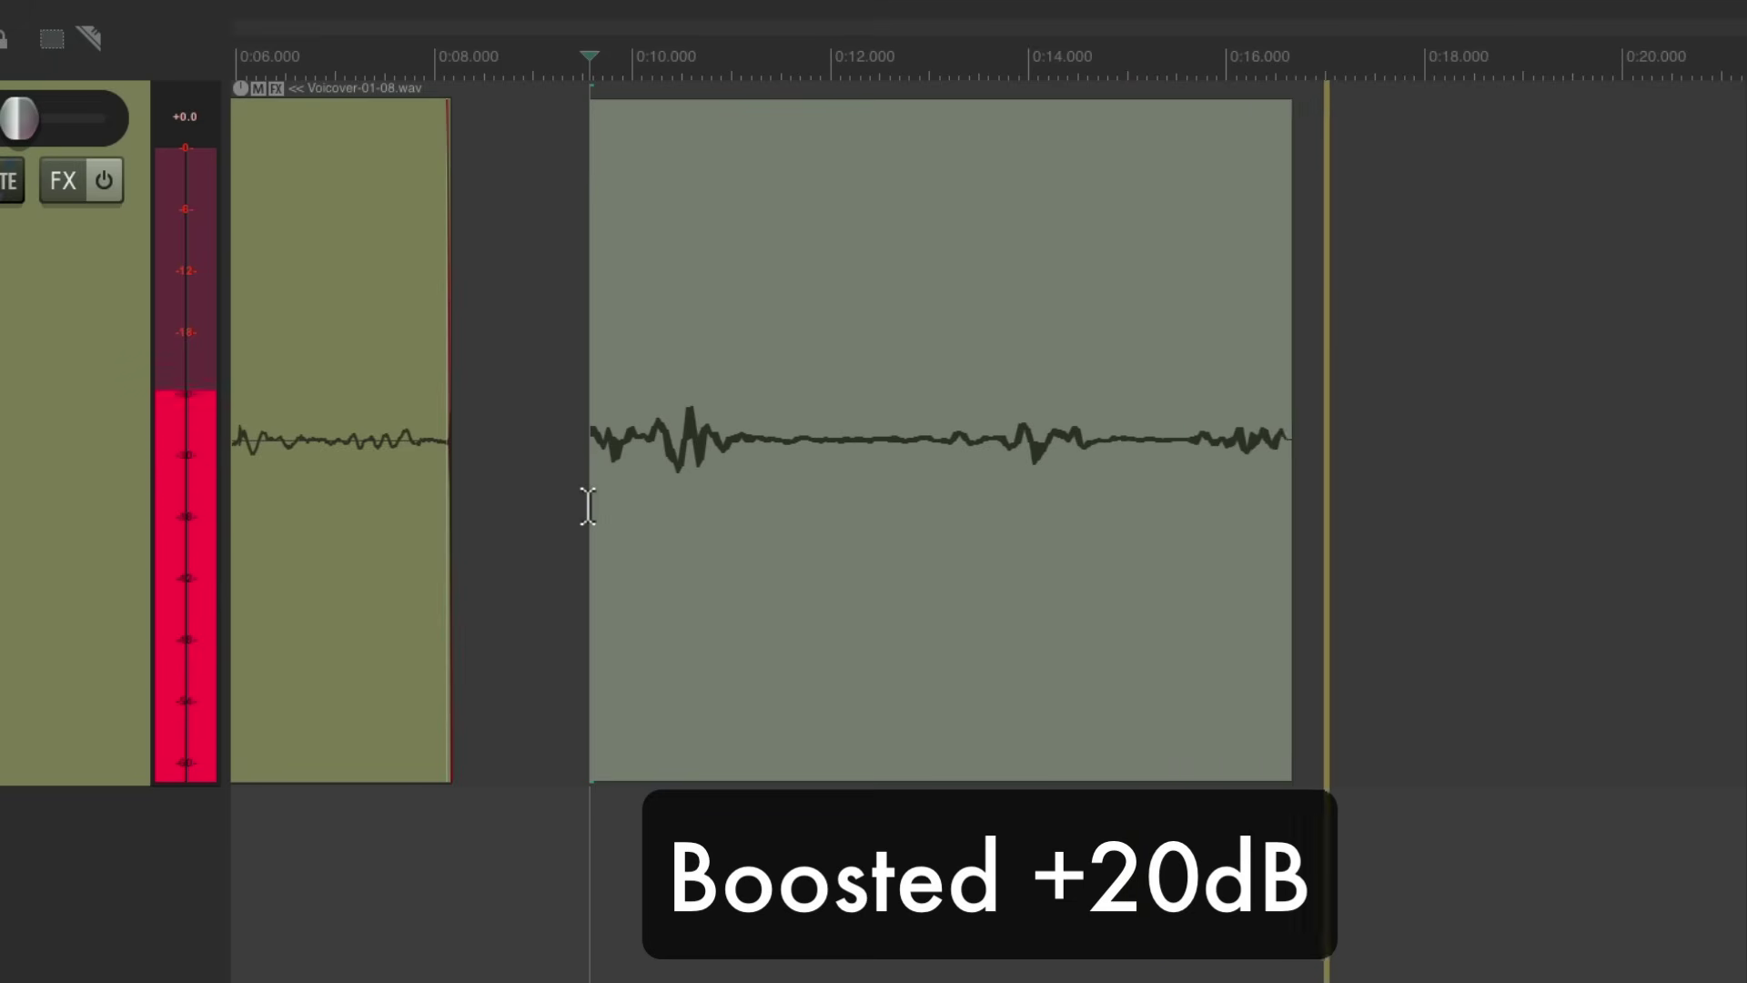
key("space")
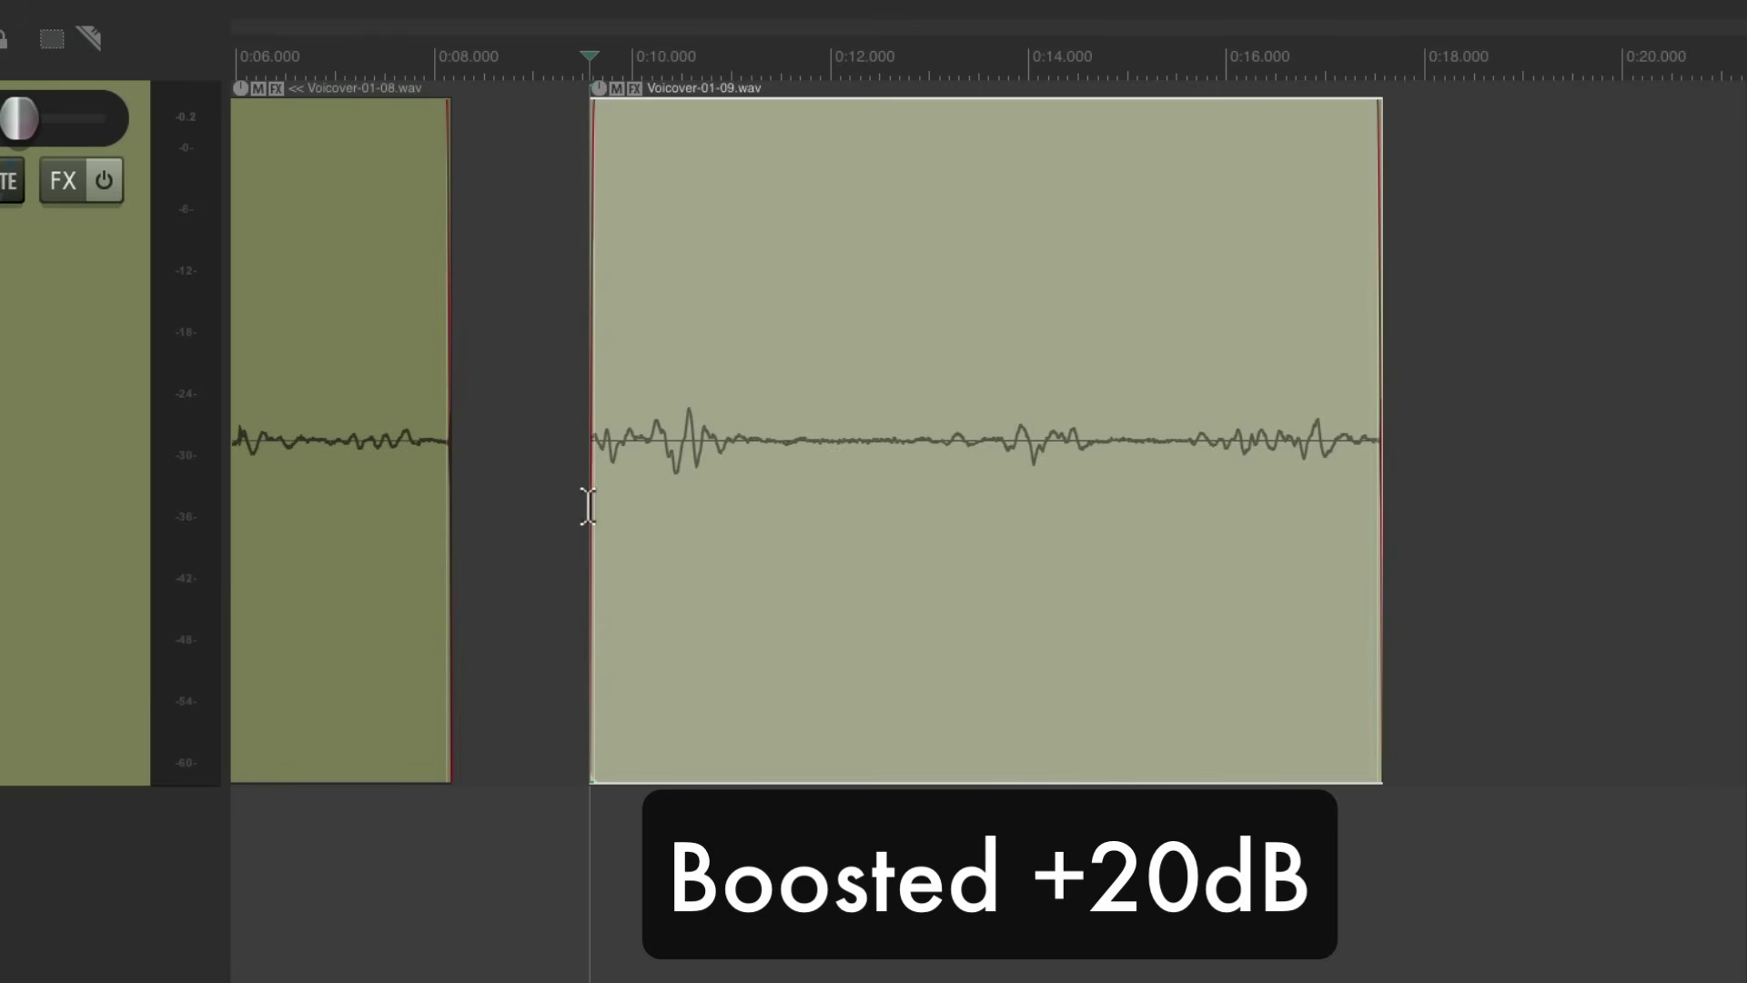
key("space")
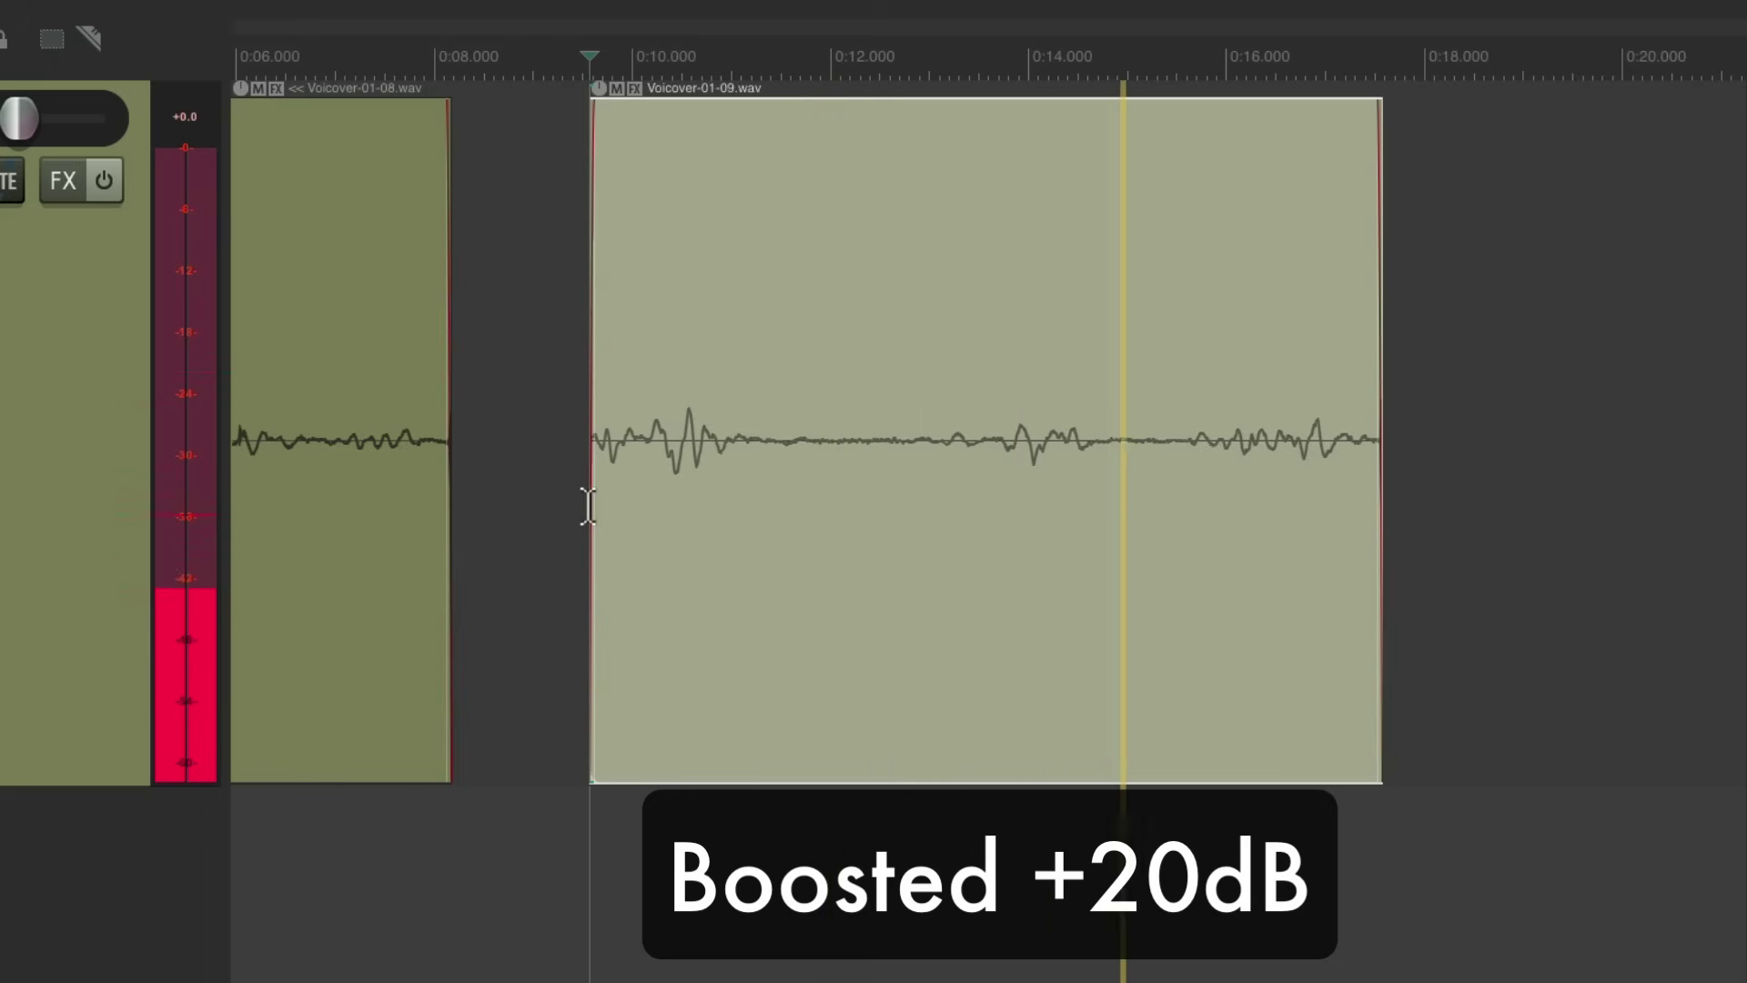
key("space")
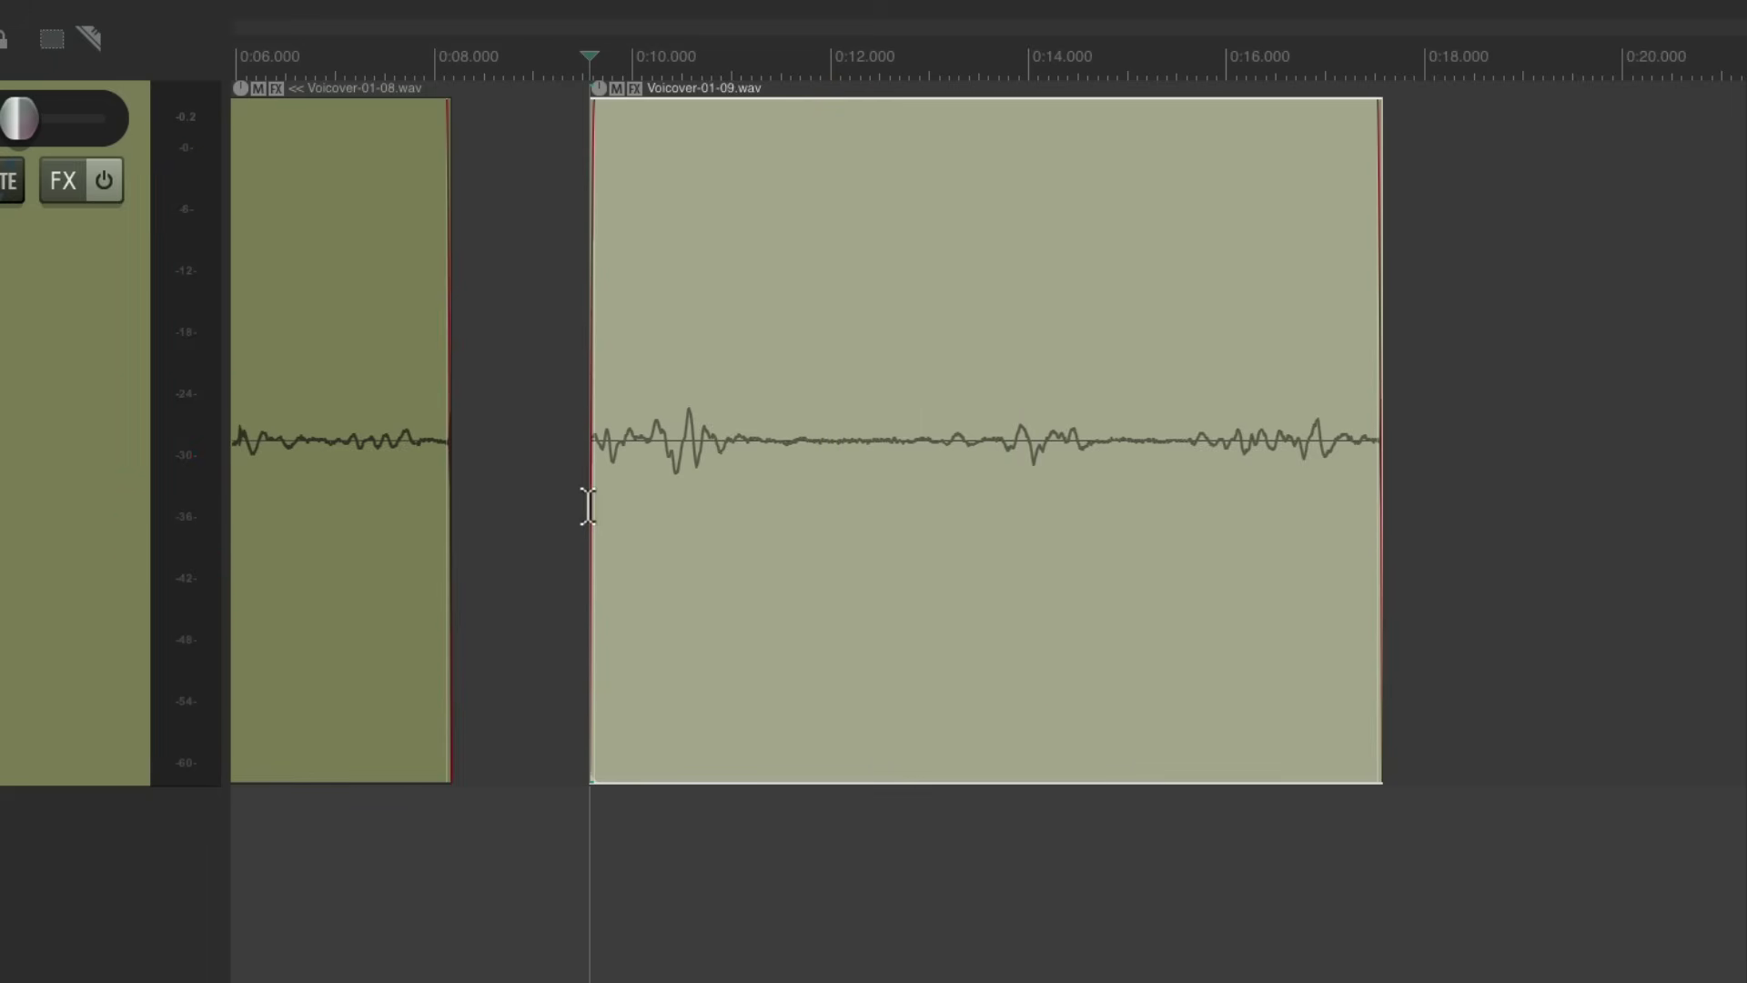
Step: Raise the Voicover-01-09.wav item volume to +17.7 dB and listen to the louder noise
mouse_move(600, 87)
left_mouse_down()
mouse_move(600, 11)
mouse_move(602, 58)
left_mouse_up()
key("space")
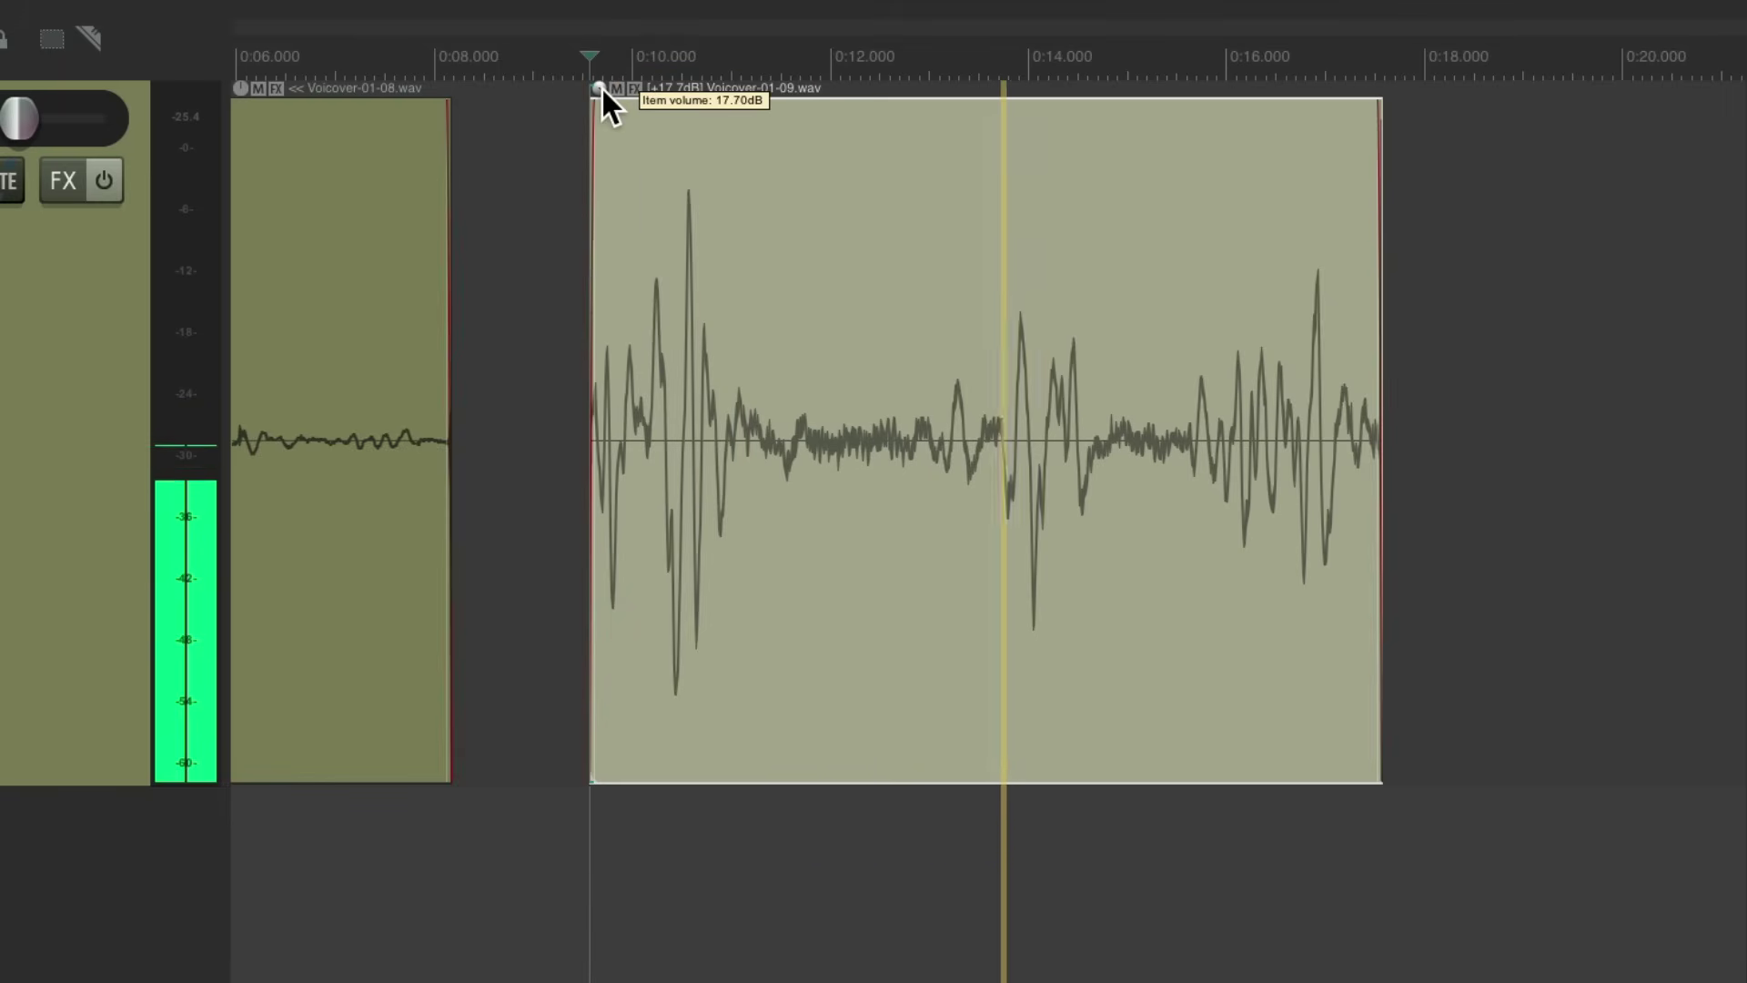
key("space")
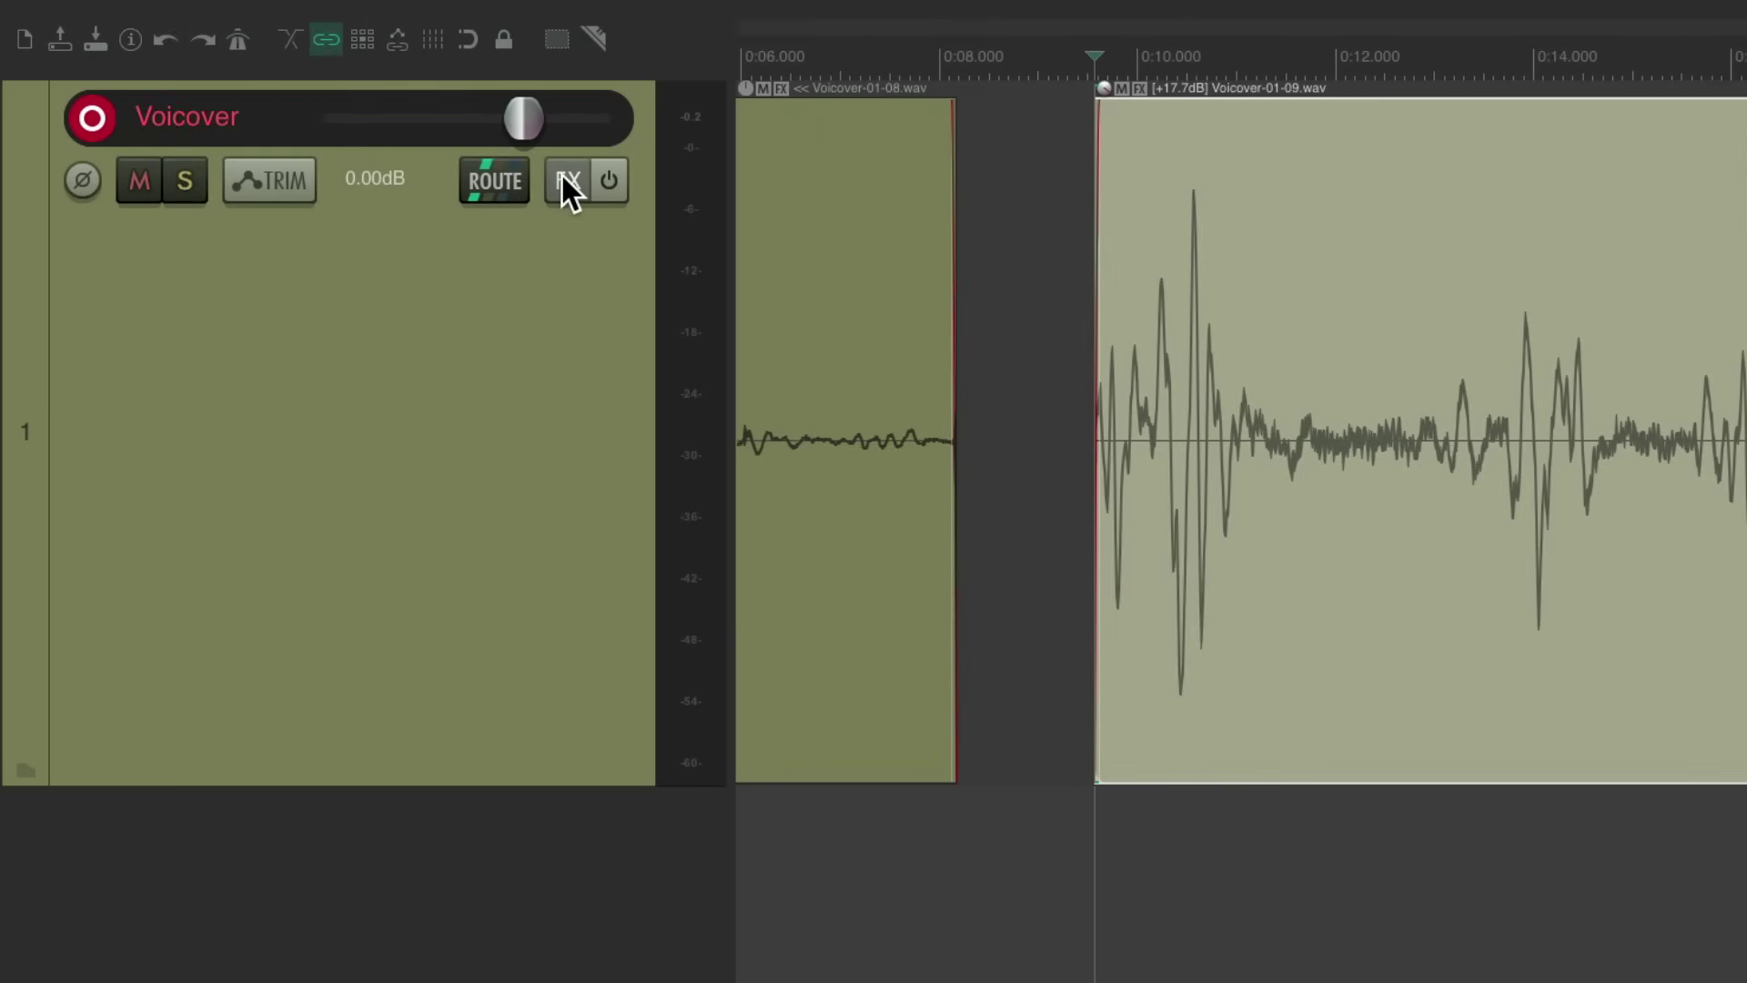
Step: Add VST: ReaEQ to the Voicover track and turn band 5 into a high-pass filter
left_click(564, 179)
type("eq")
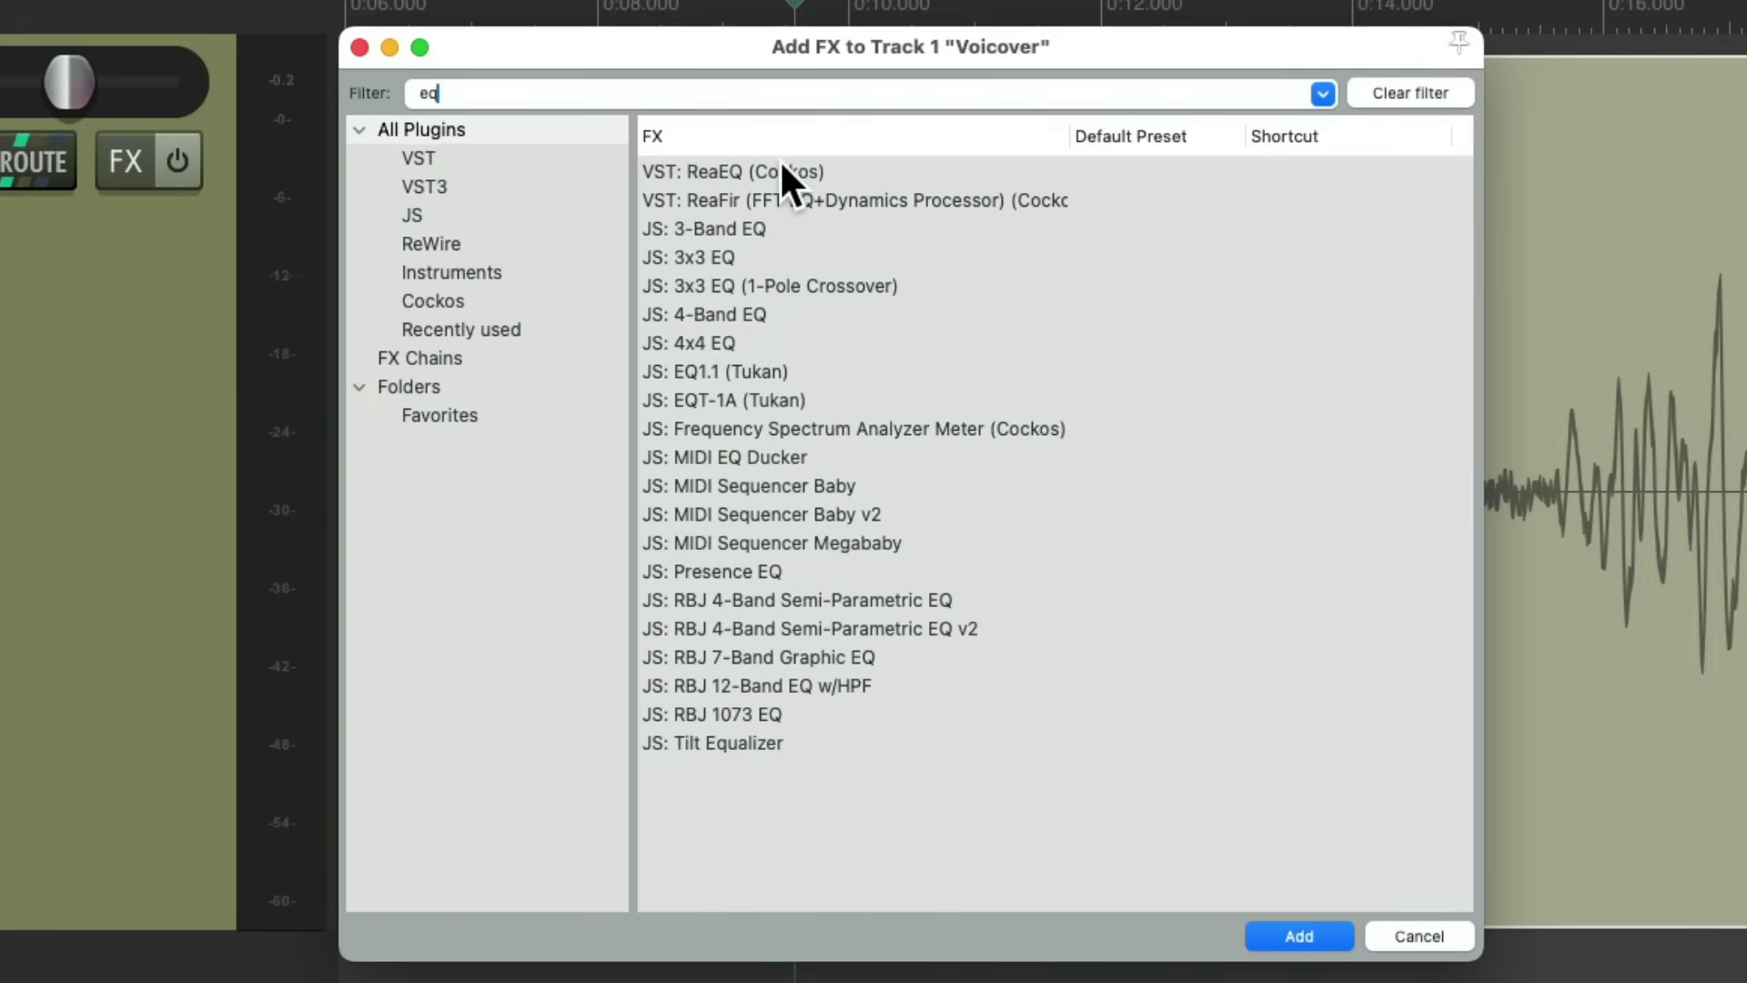
left_click(839, 178)
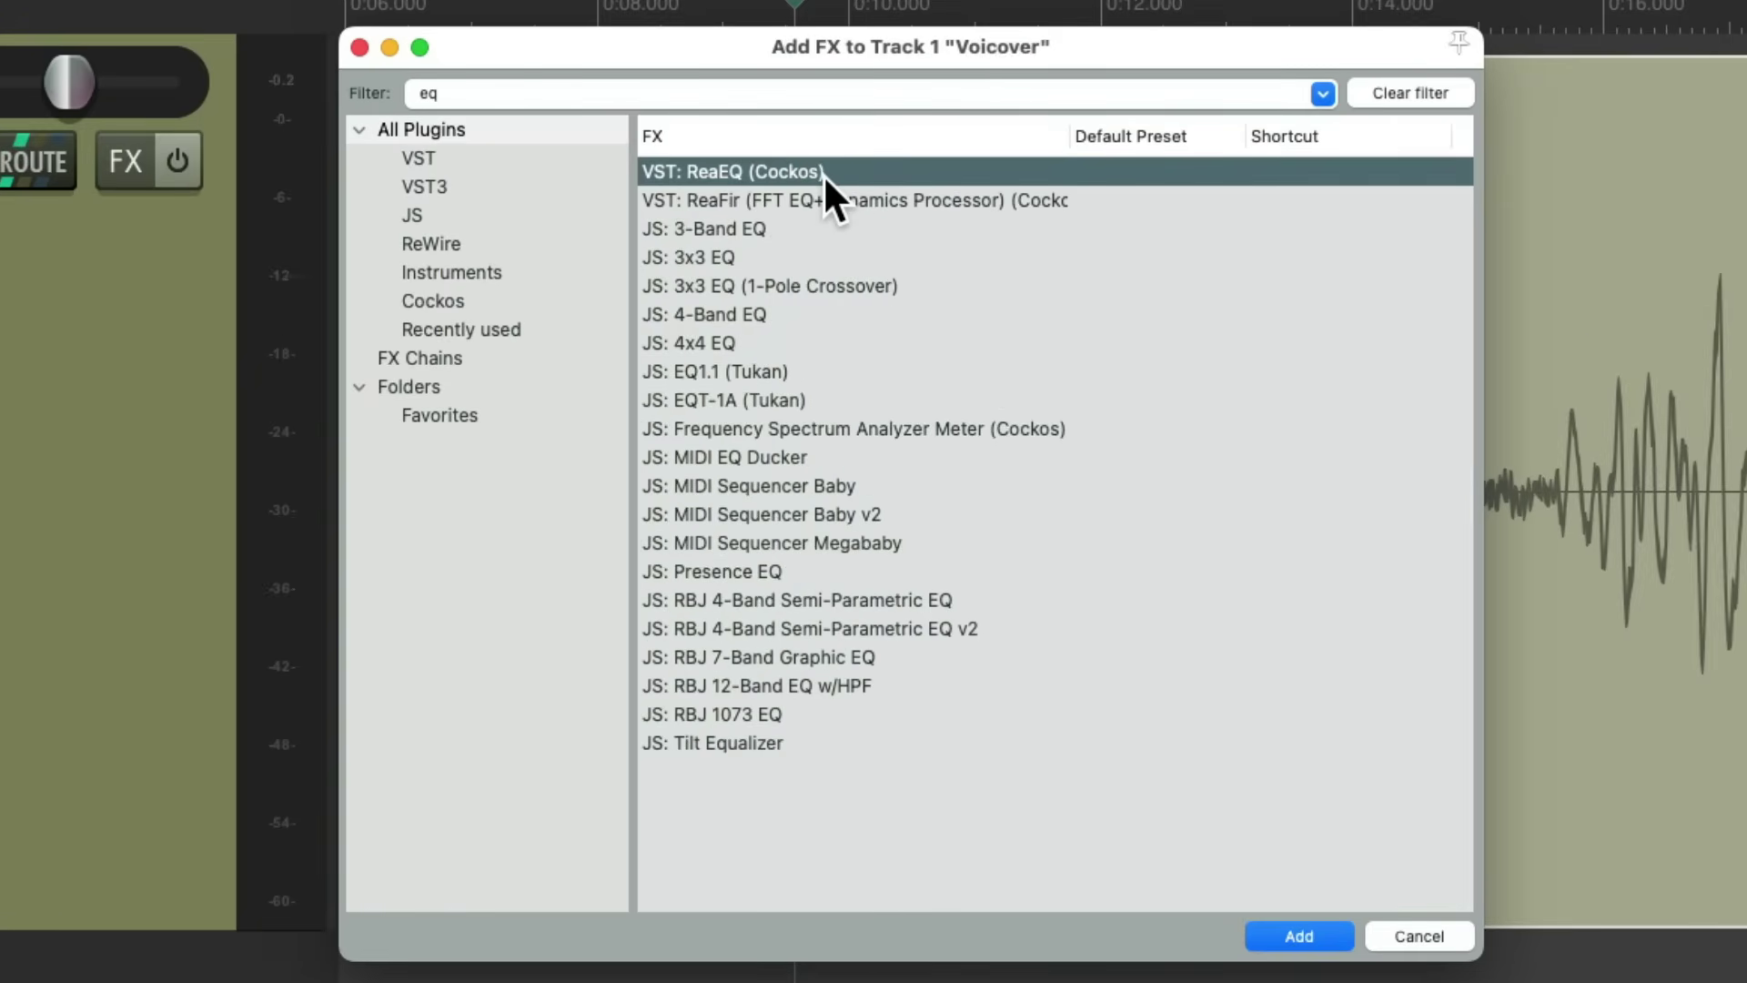
double_click(823, 173)
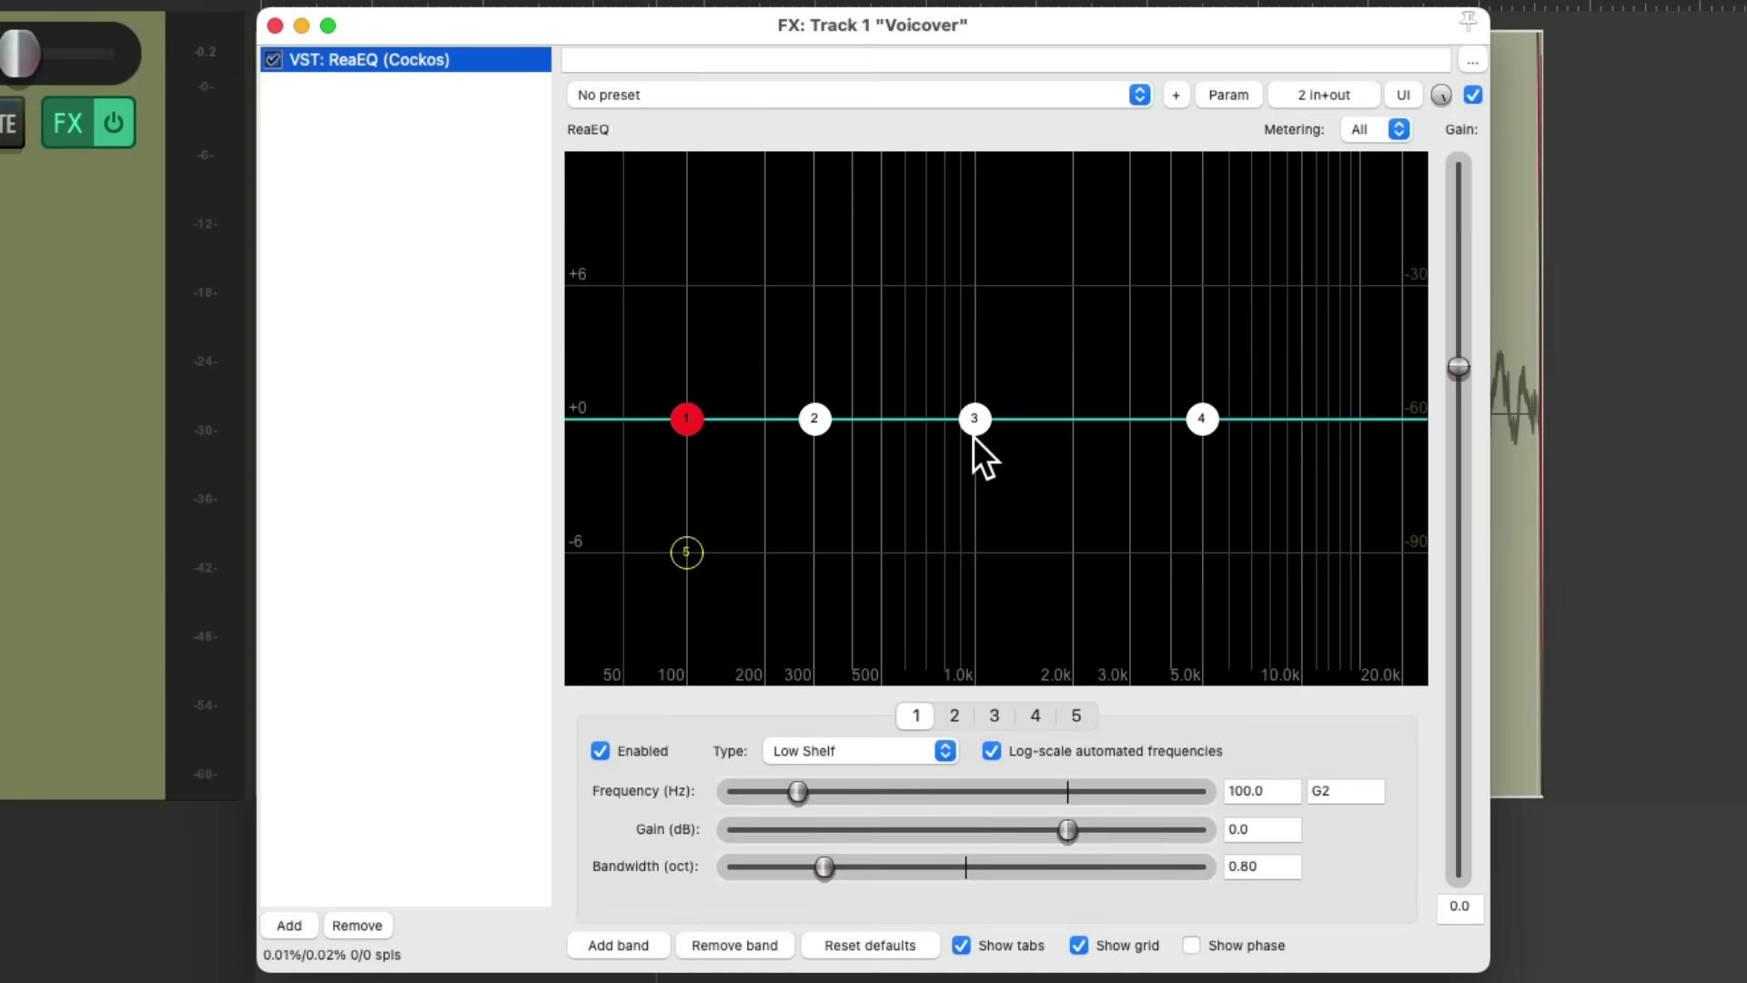
double_click(686, 552)
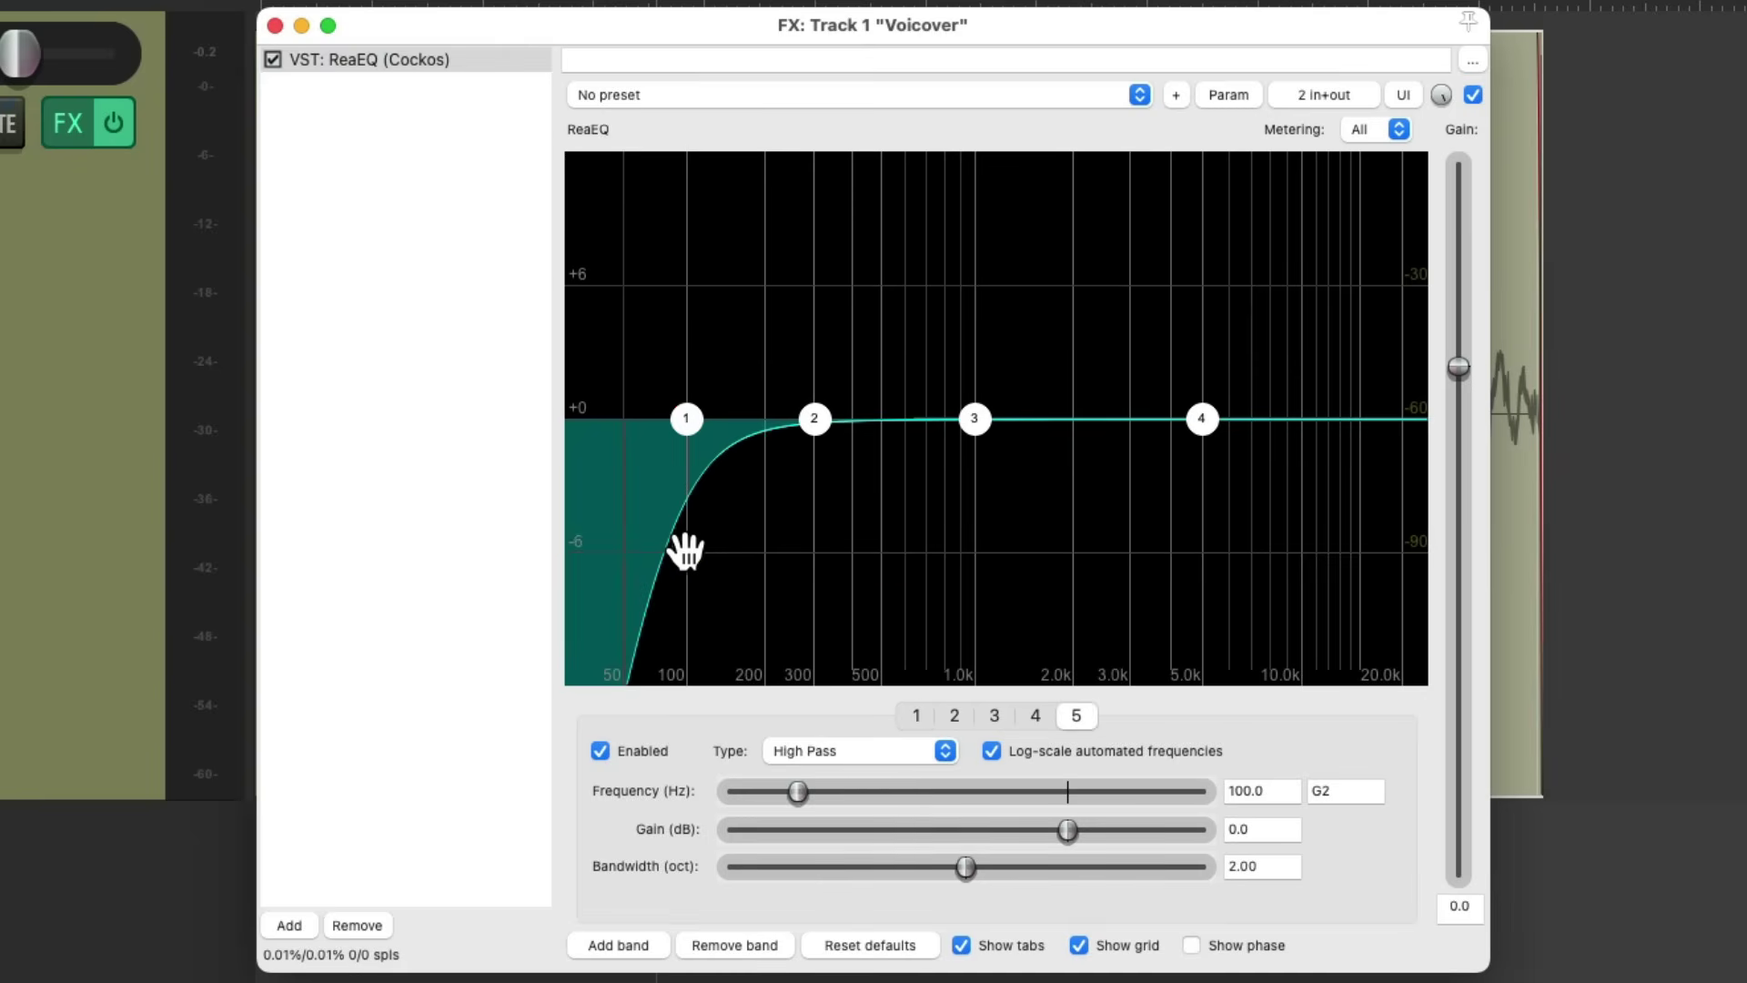
Step: Sweep the high-pass cutoff while playing the noise, settling around 51 Hz
mouse_move(686, 551)
left_mouse_down()
mouse_move(1092, 550)
mouse_move(534, 526)
mouse_move(663, 510)
mouse_move(663, 546)
left_mouse_up()
double_click(663, 546)
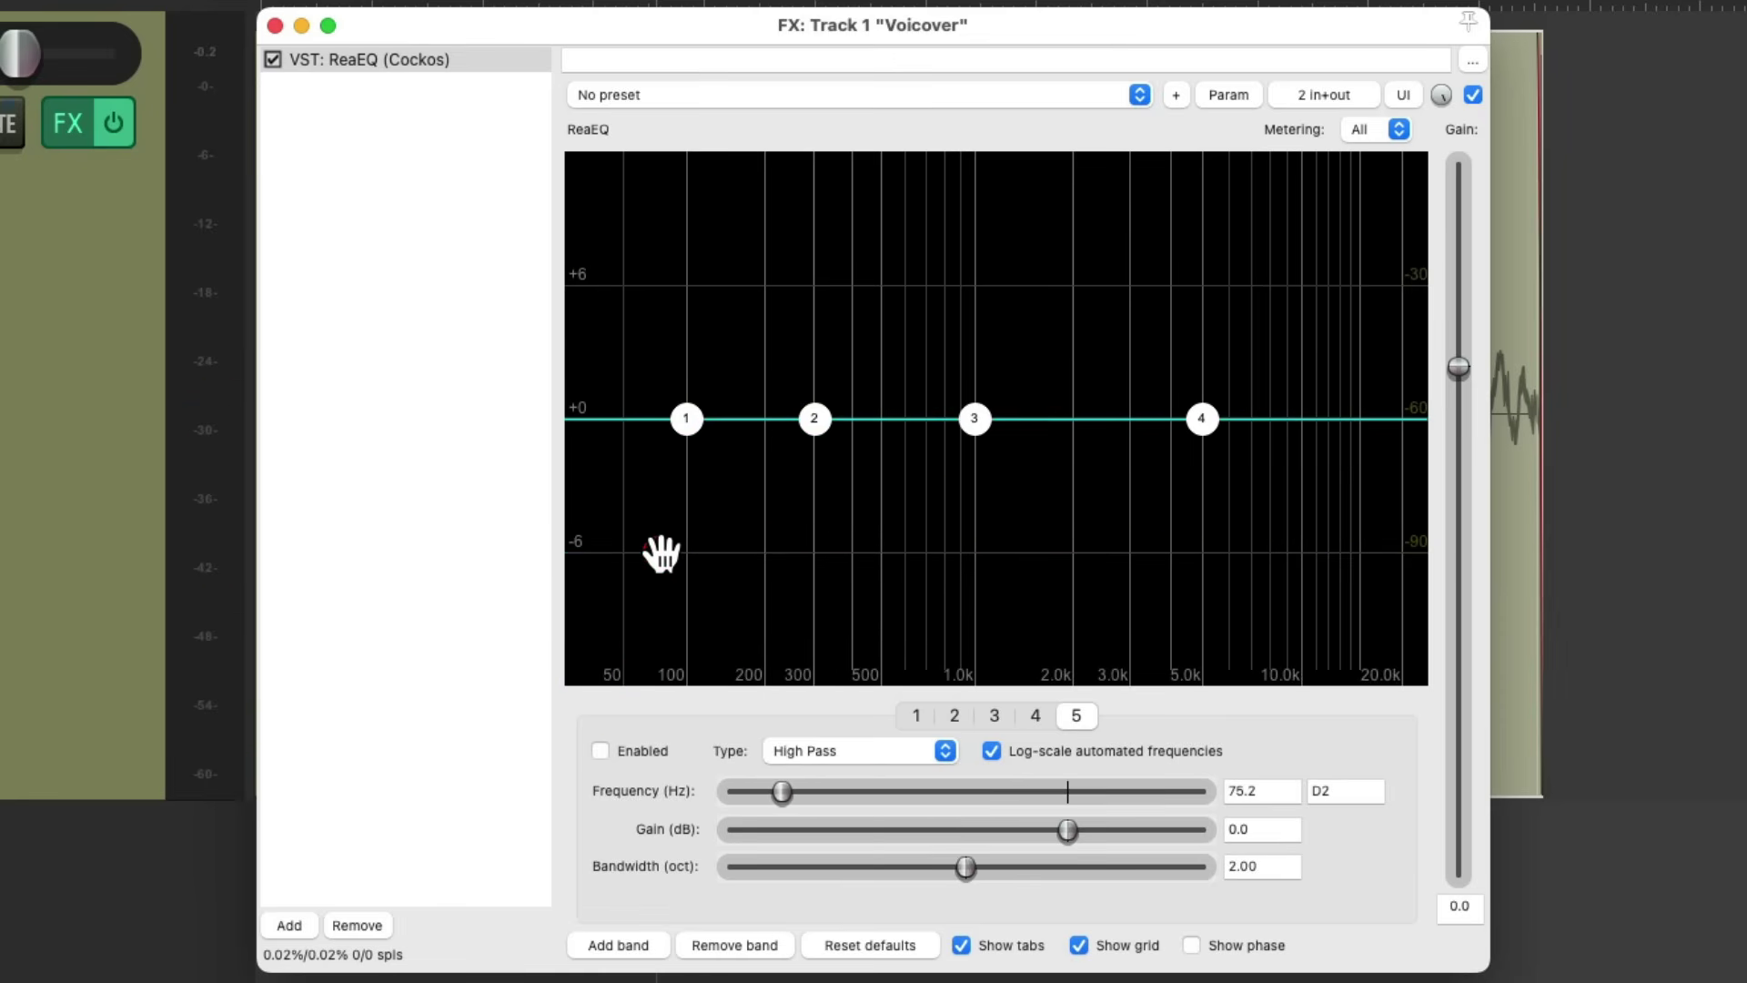
key("space")
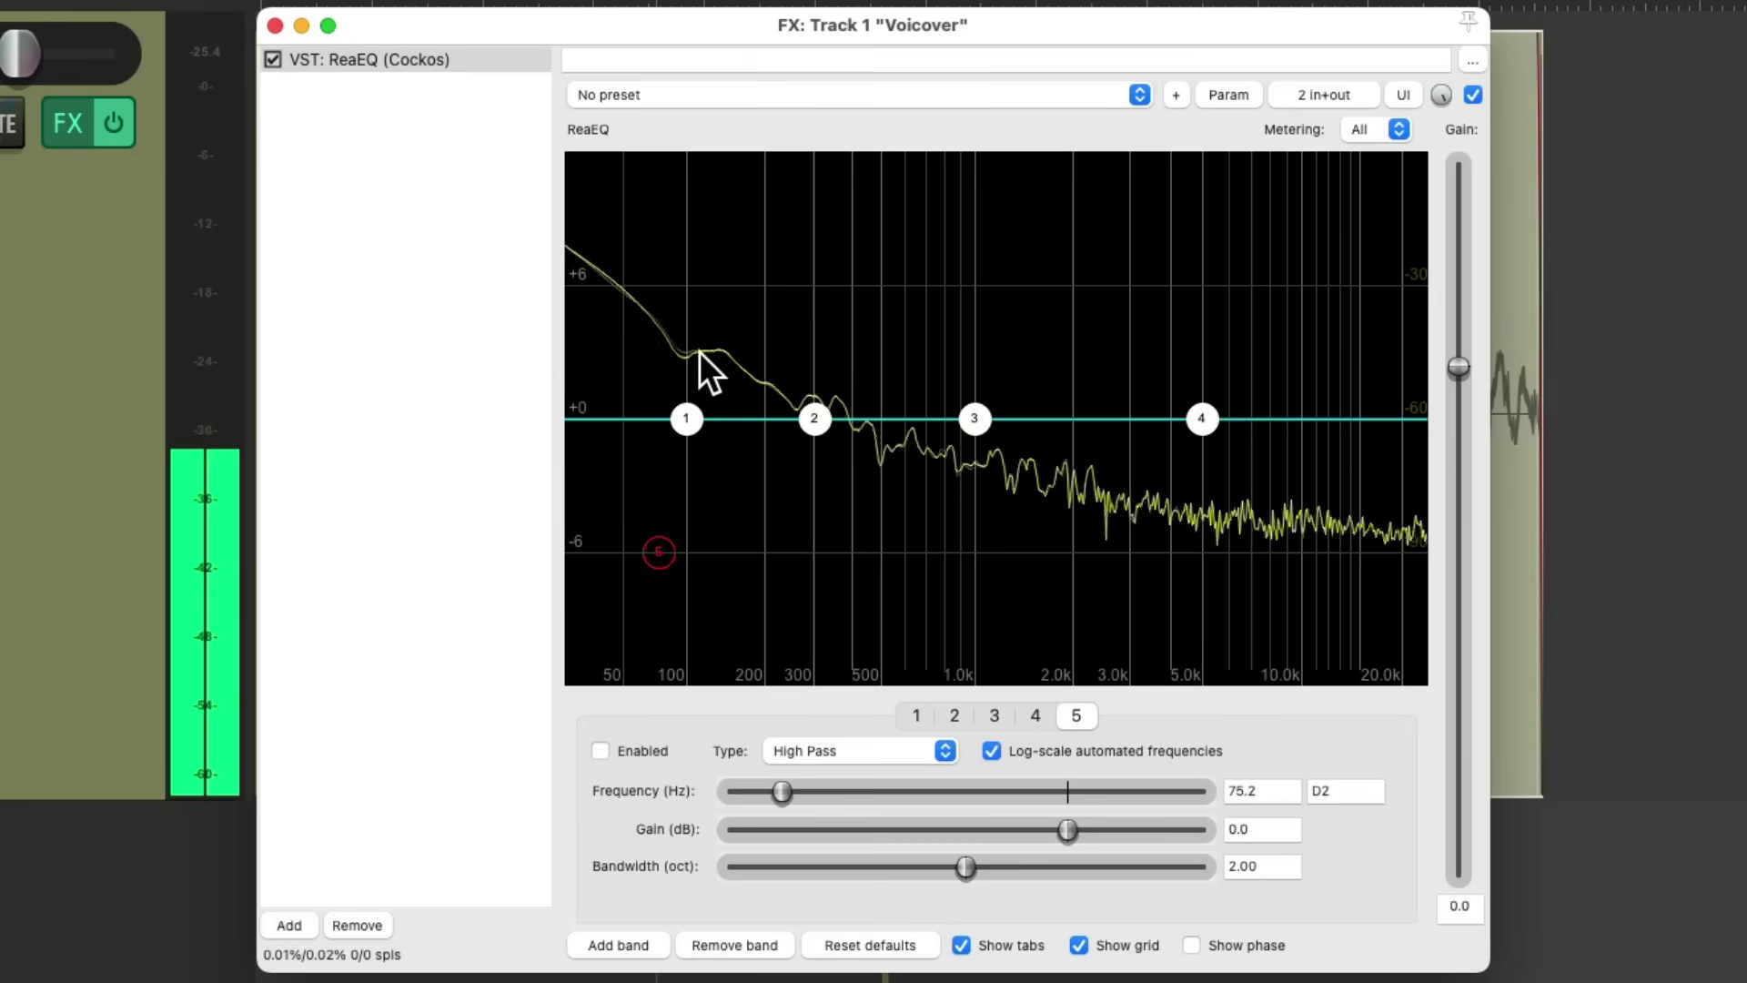
key("space")
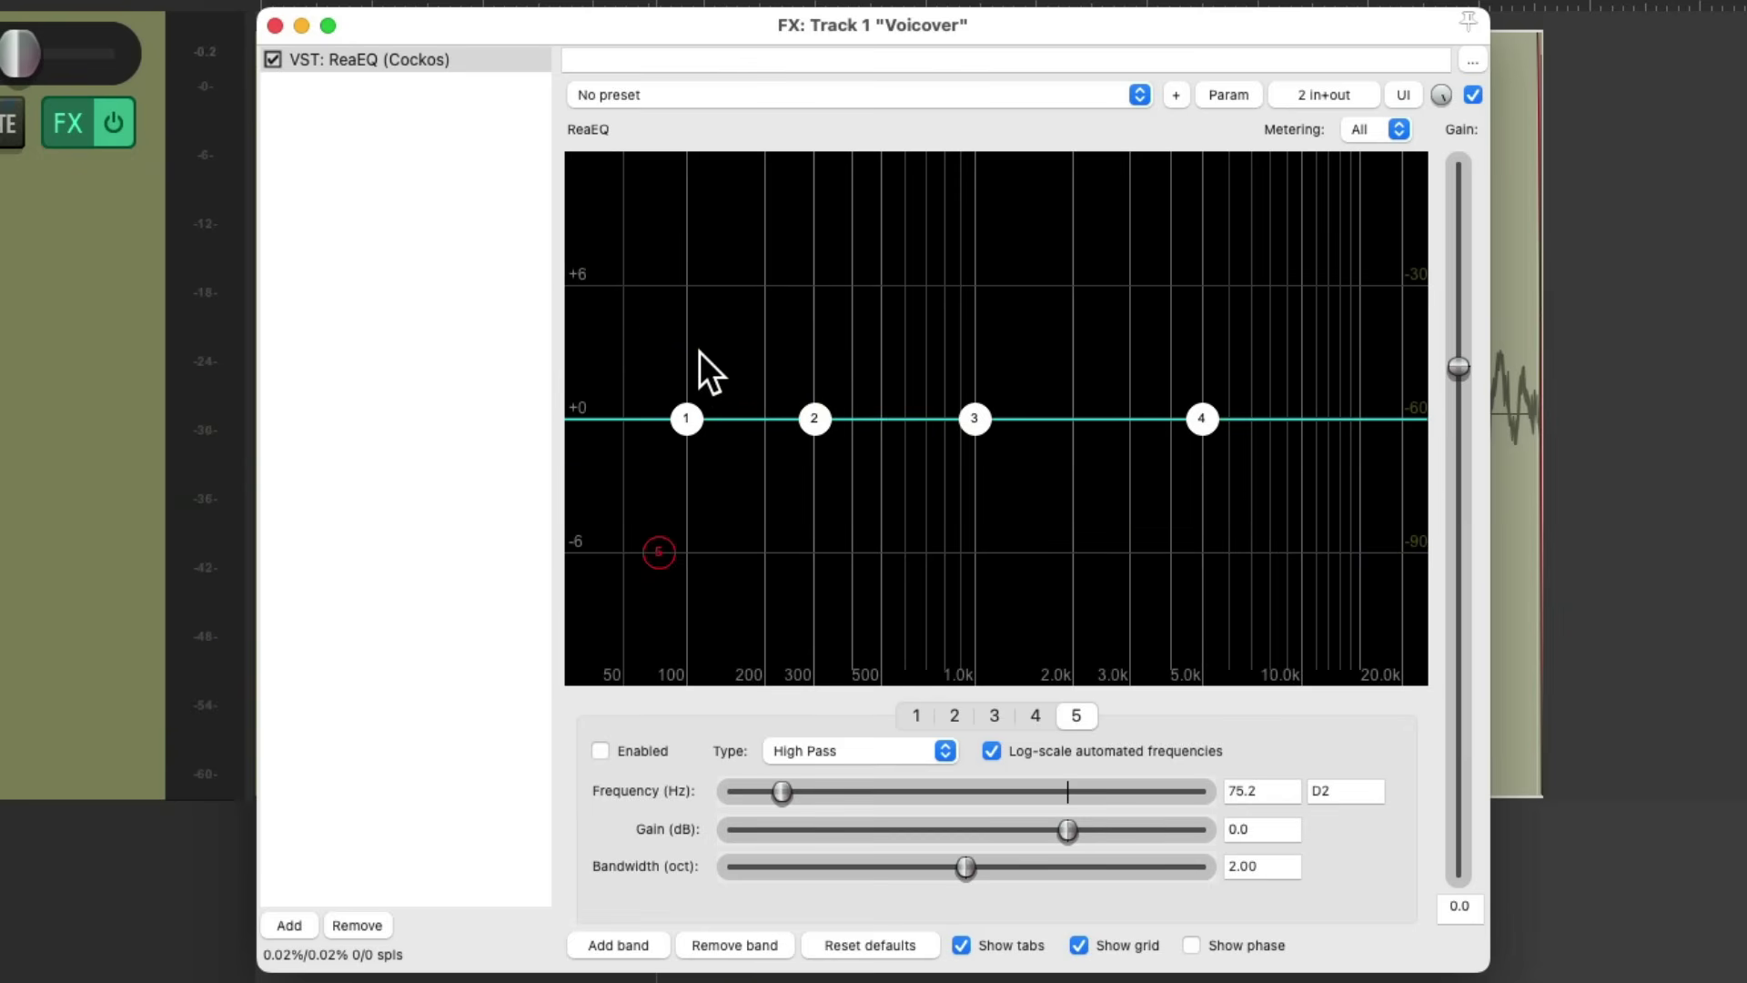
key("space")
mouse_move(655, 550)
left_mouse_down()
mouse_move(733, 554)
mouse_move(634, 556)
left_mouse_up()
key("space")
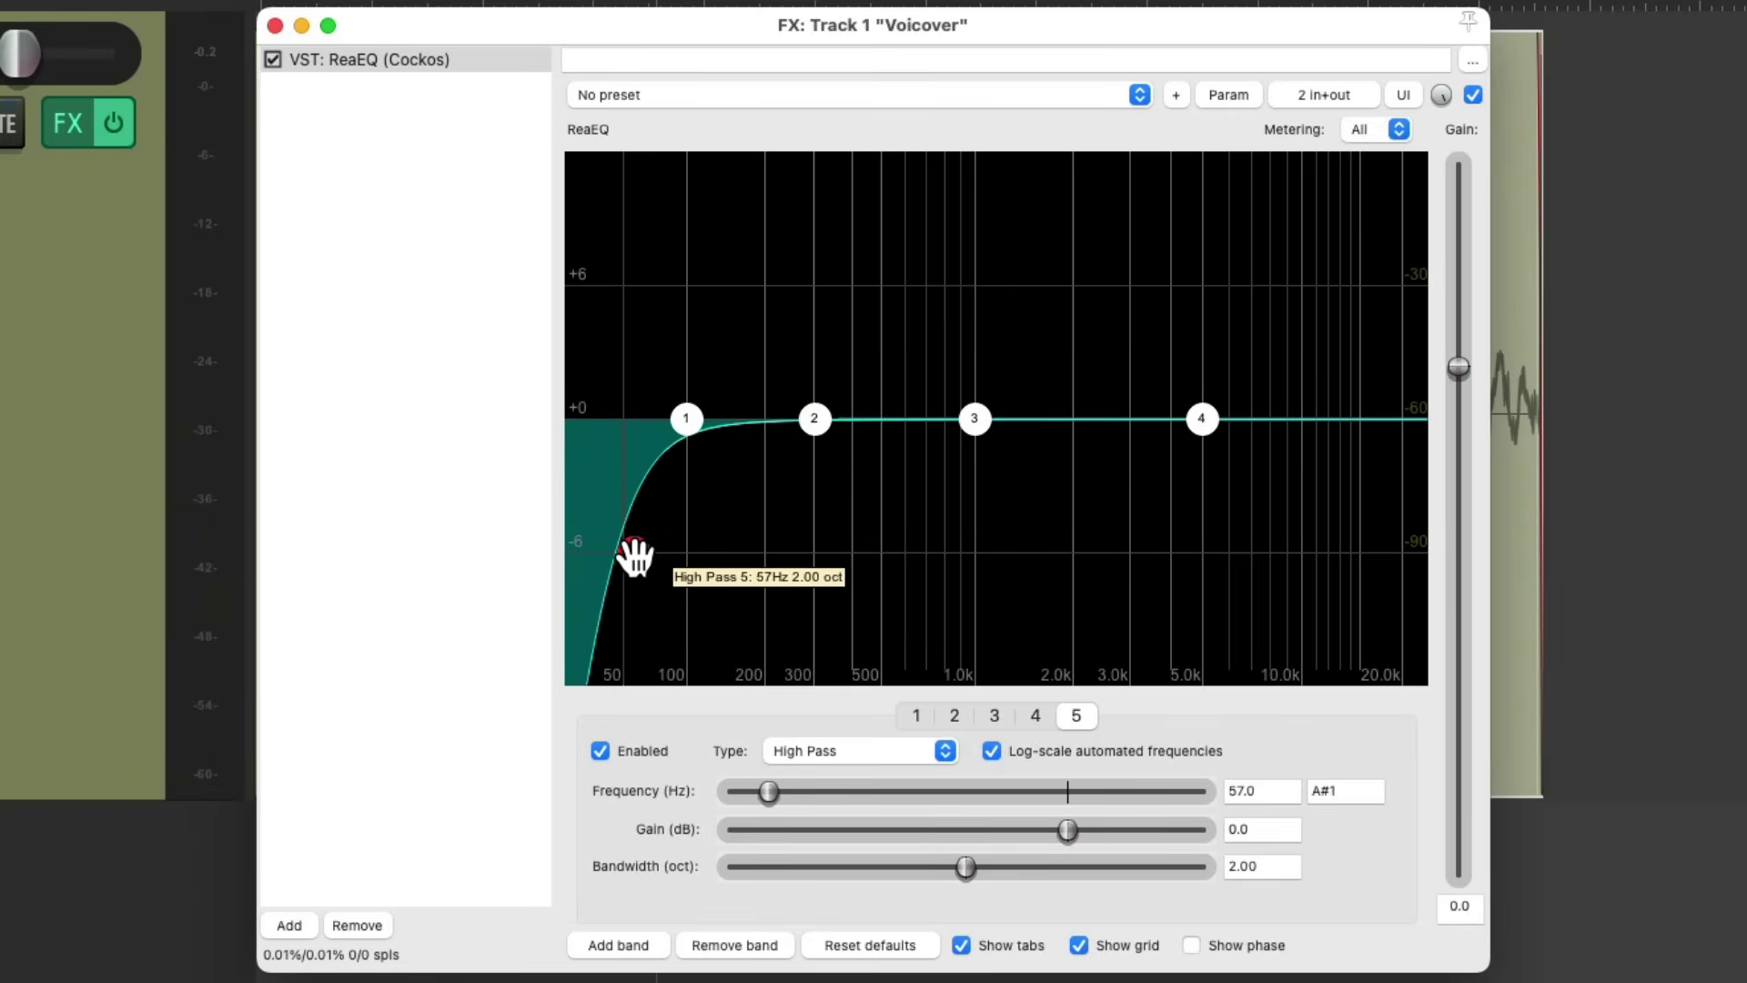
key("space")
left_click_drag(634, 555, 624, 553)
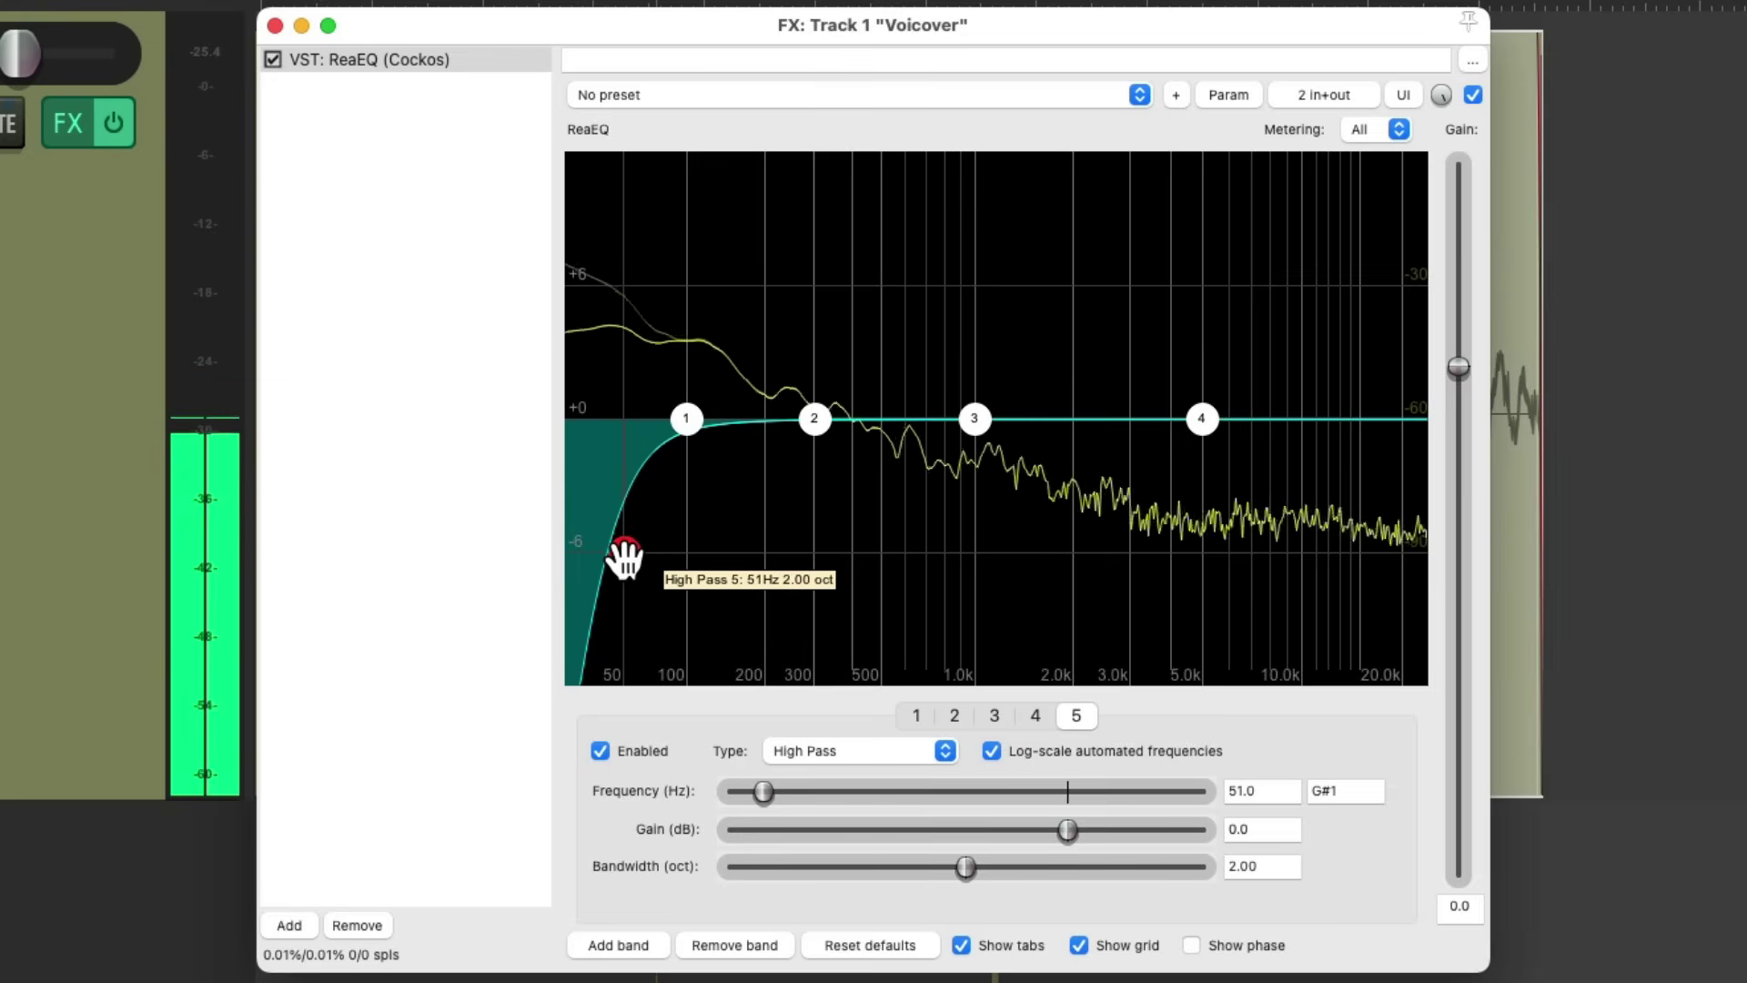
key("space")
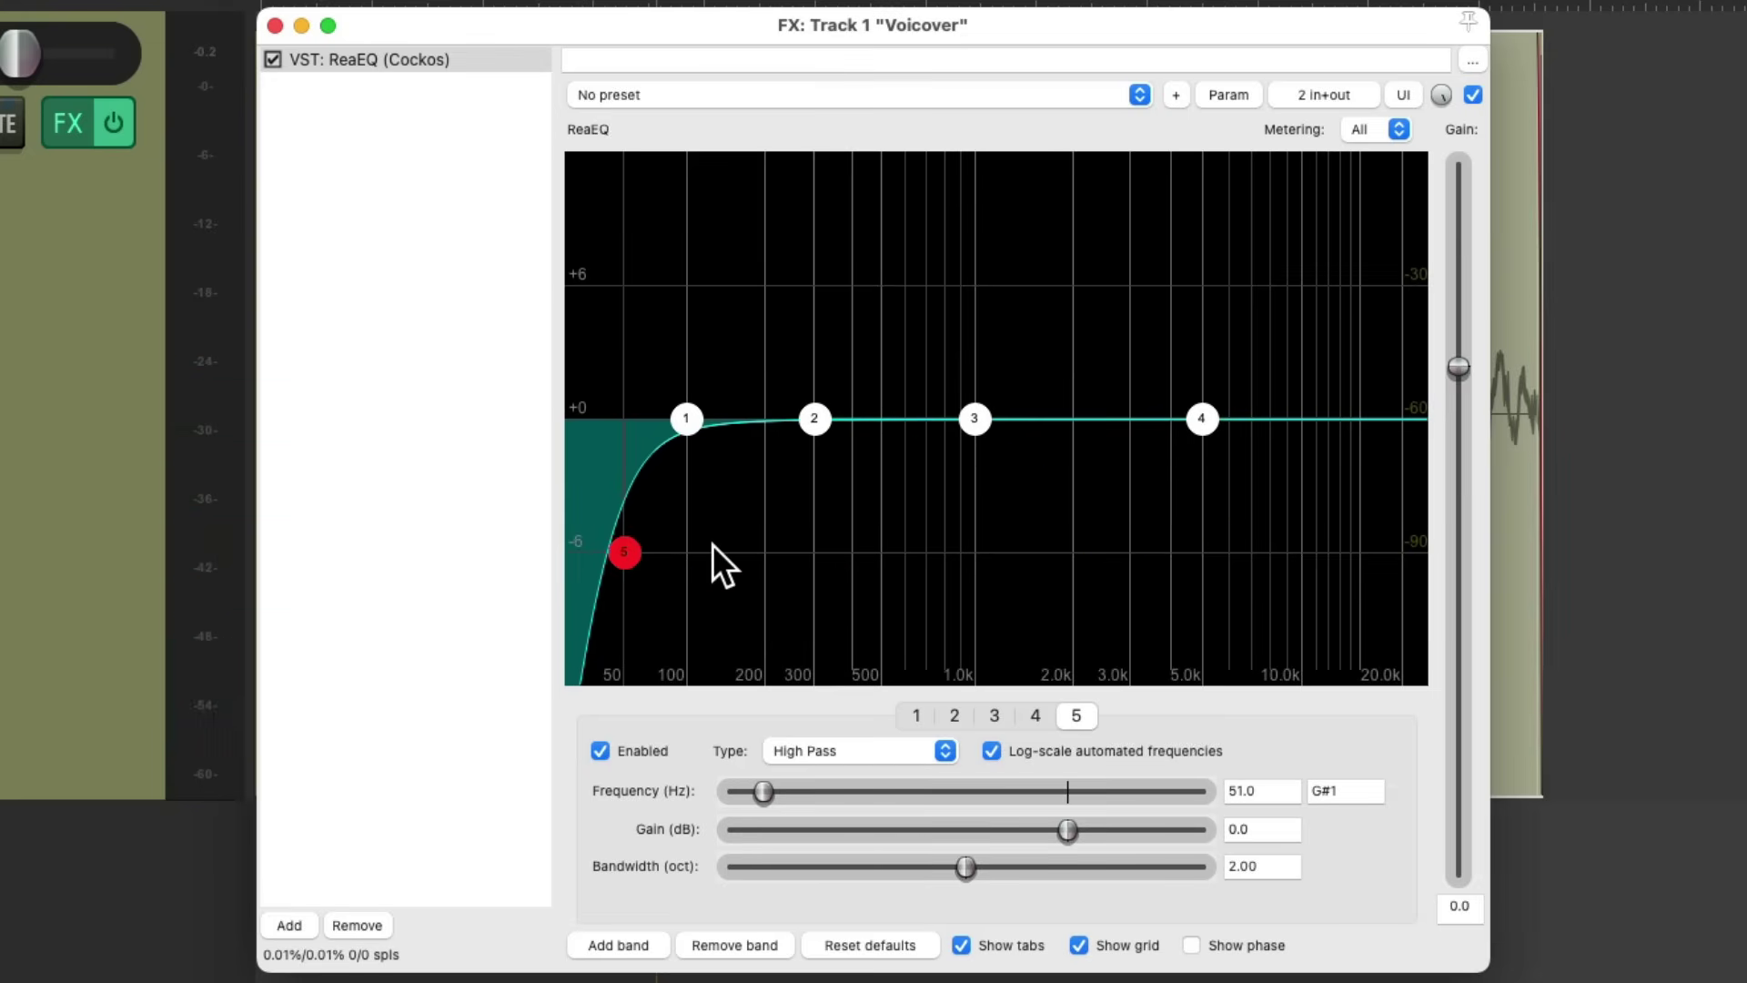
Step: Compare playback with the 51 Hz high-pass band bypassed and re-enabled
left_click(623, 549, "alt")
key("space")
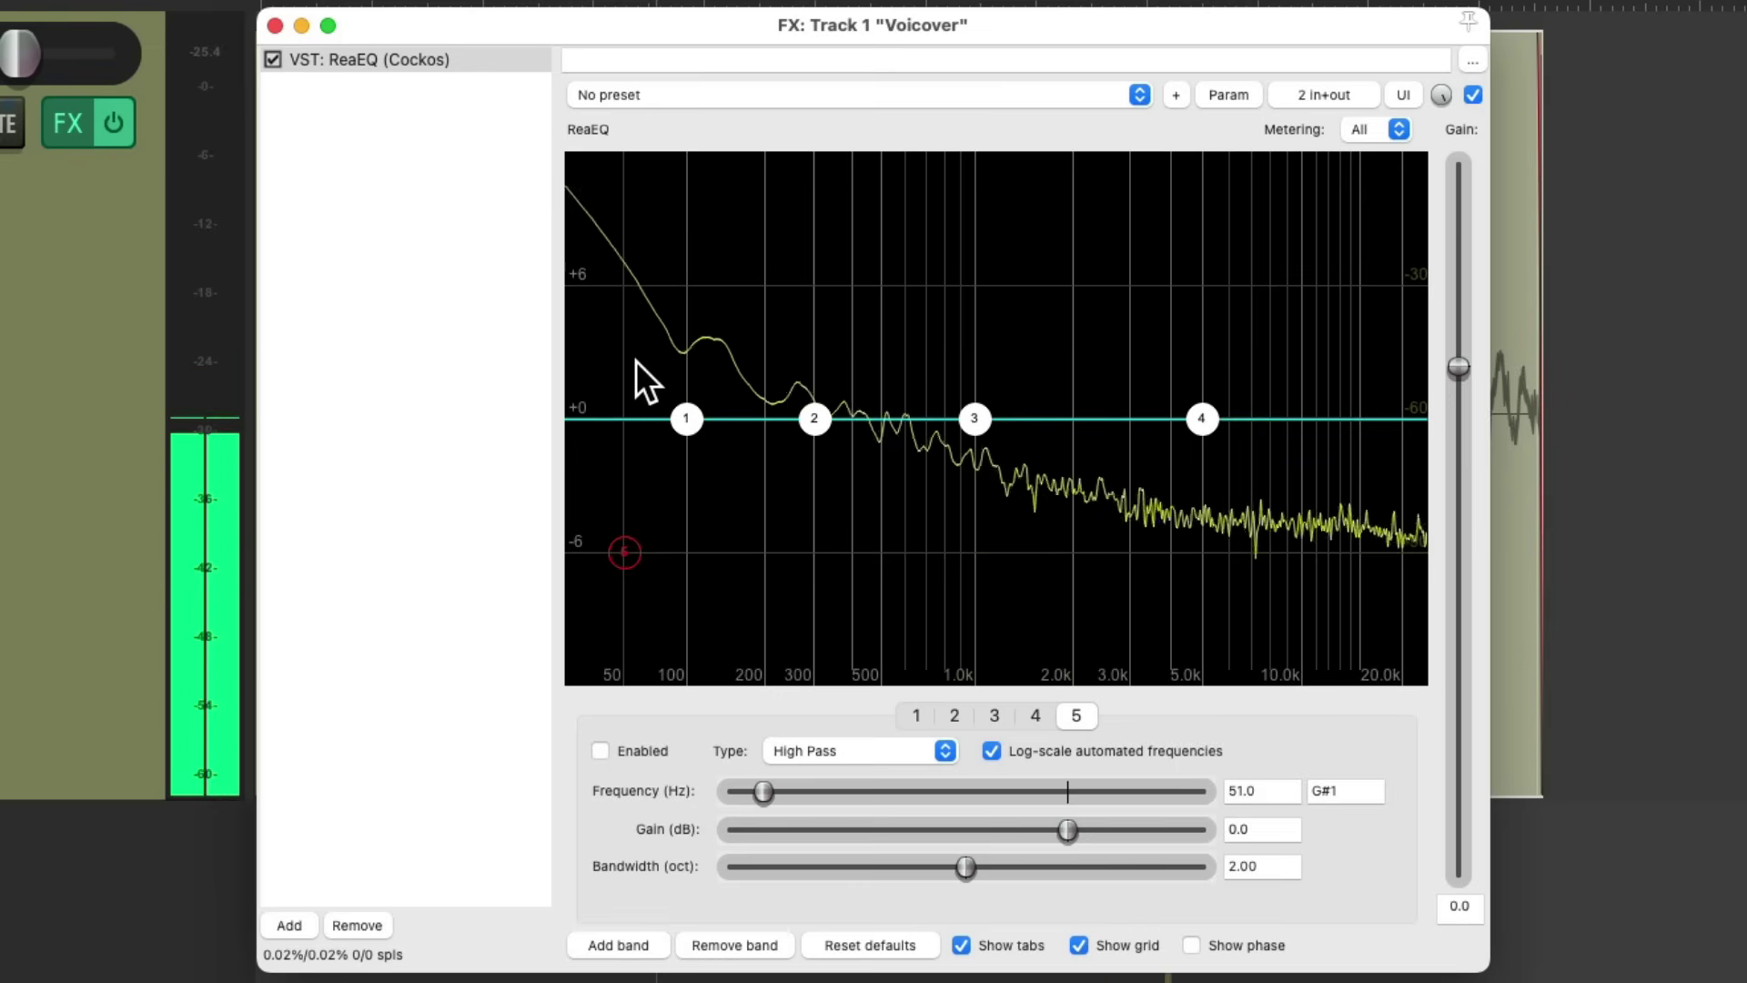
key("space")
left_click(624, 550, "alt")
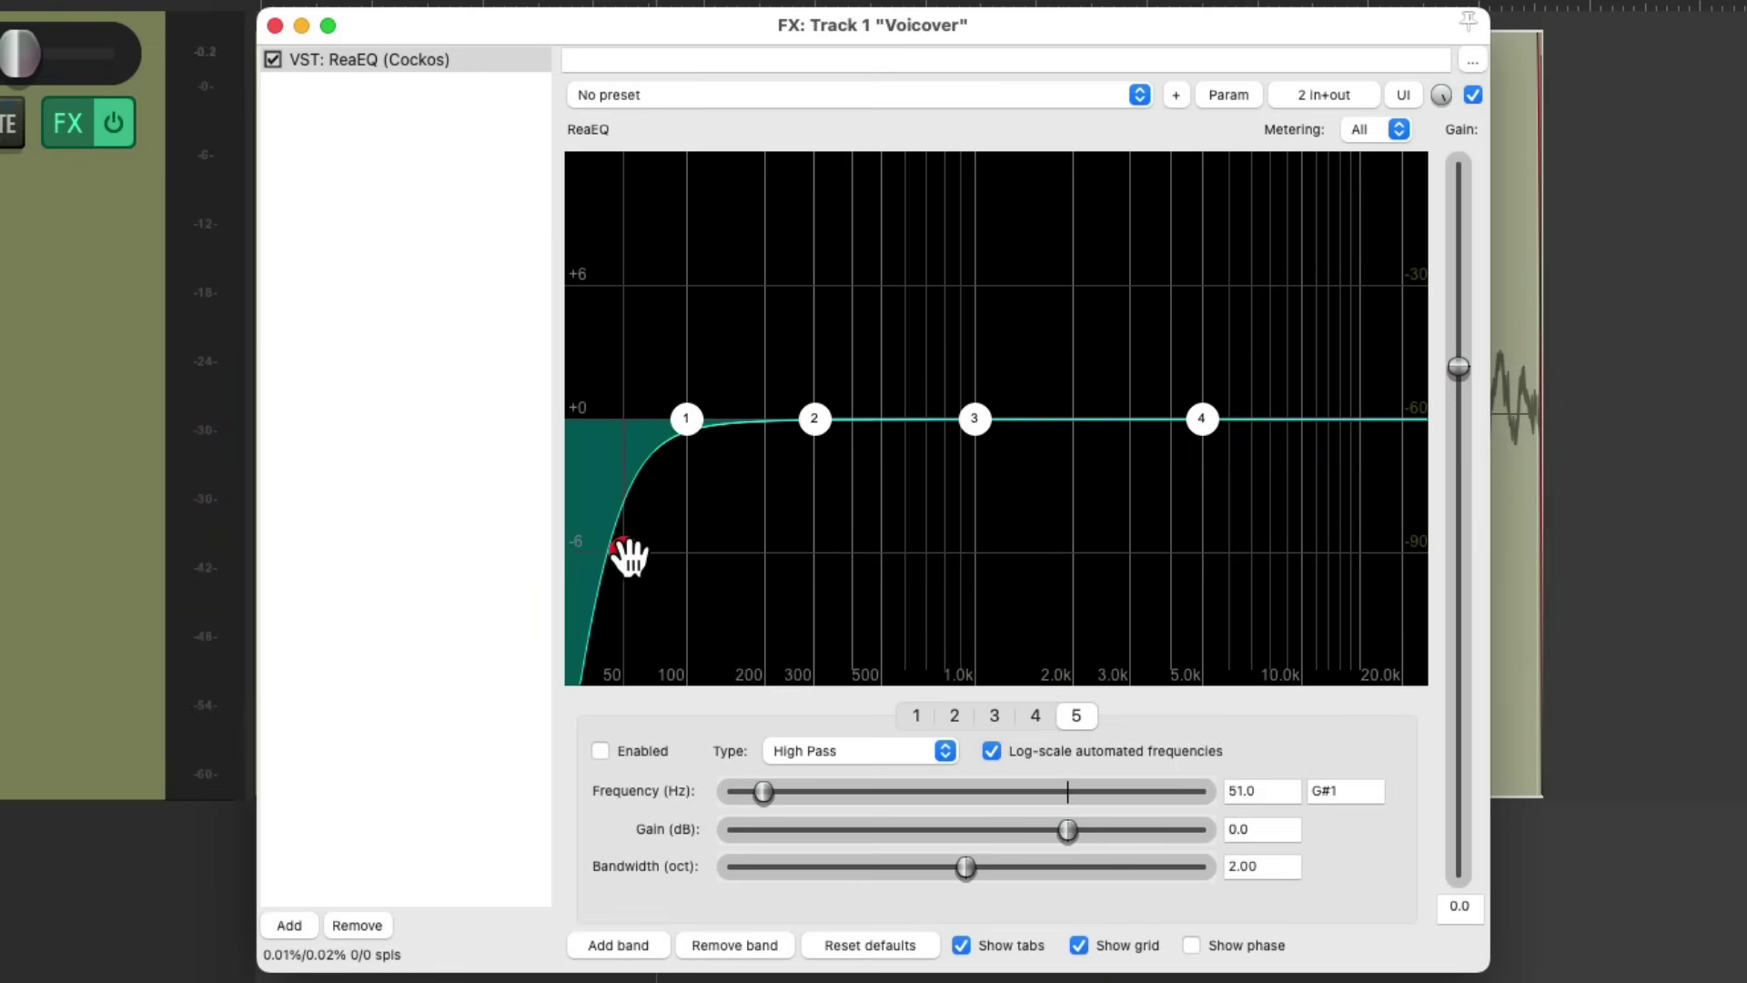
key("space")
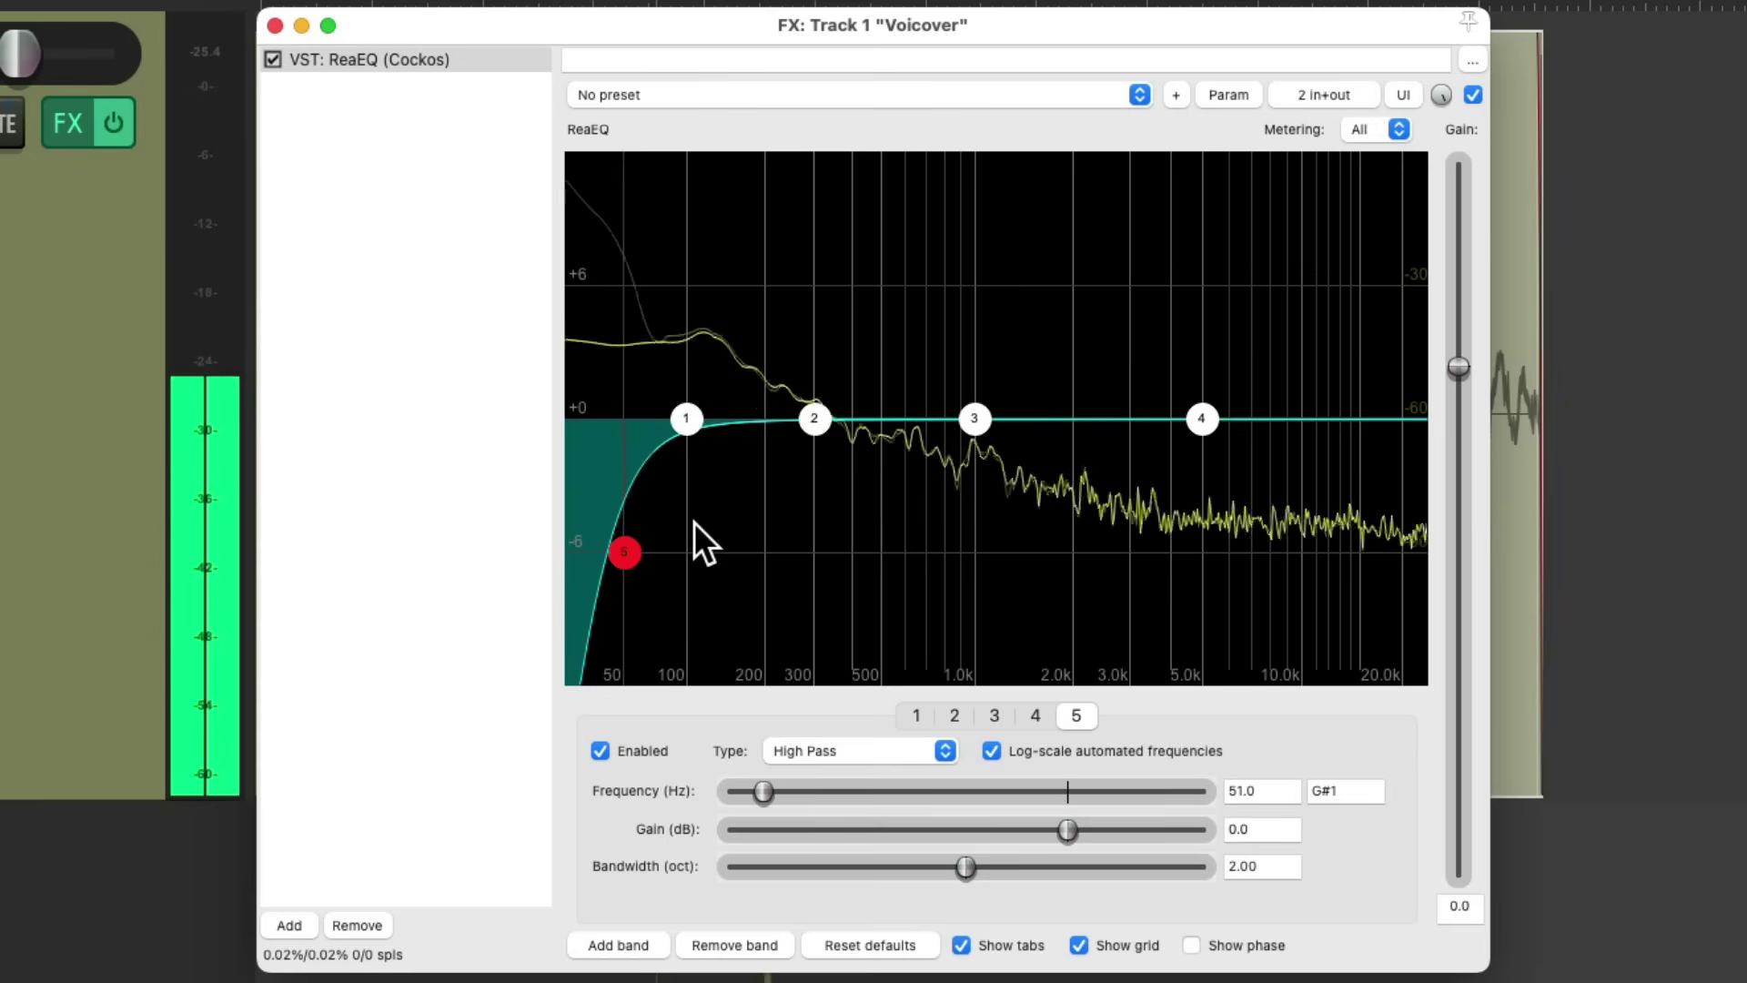
key("space")
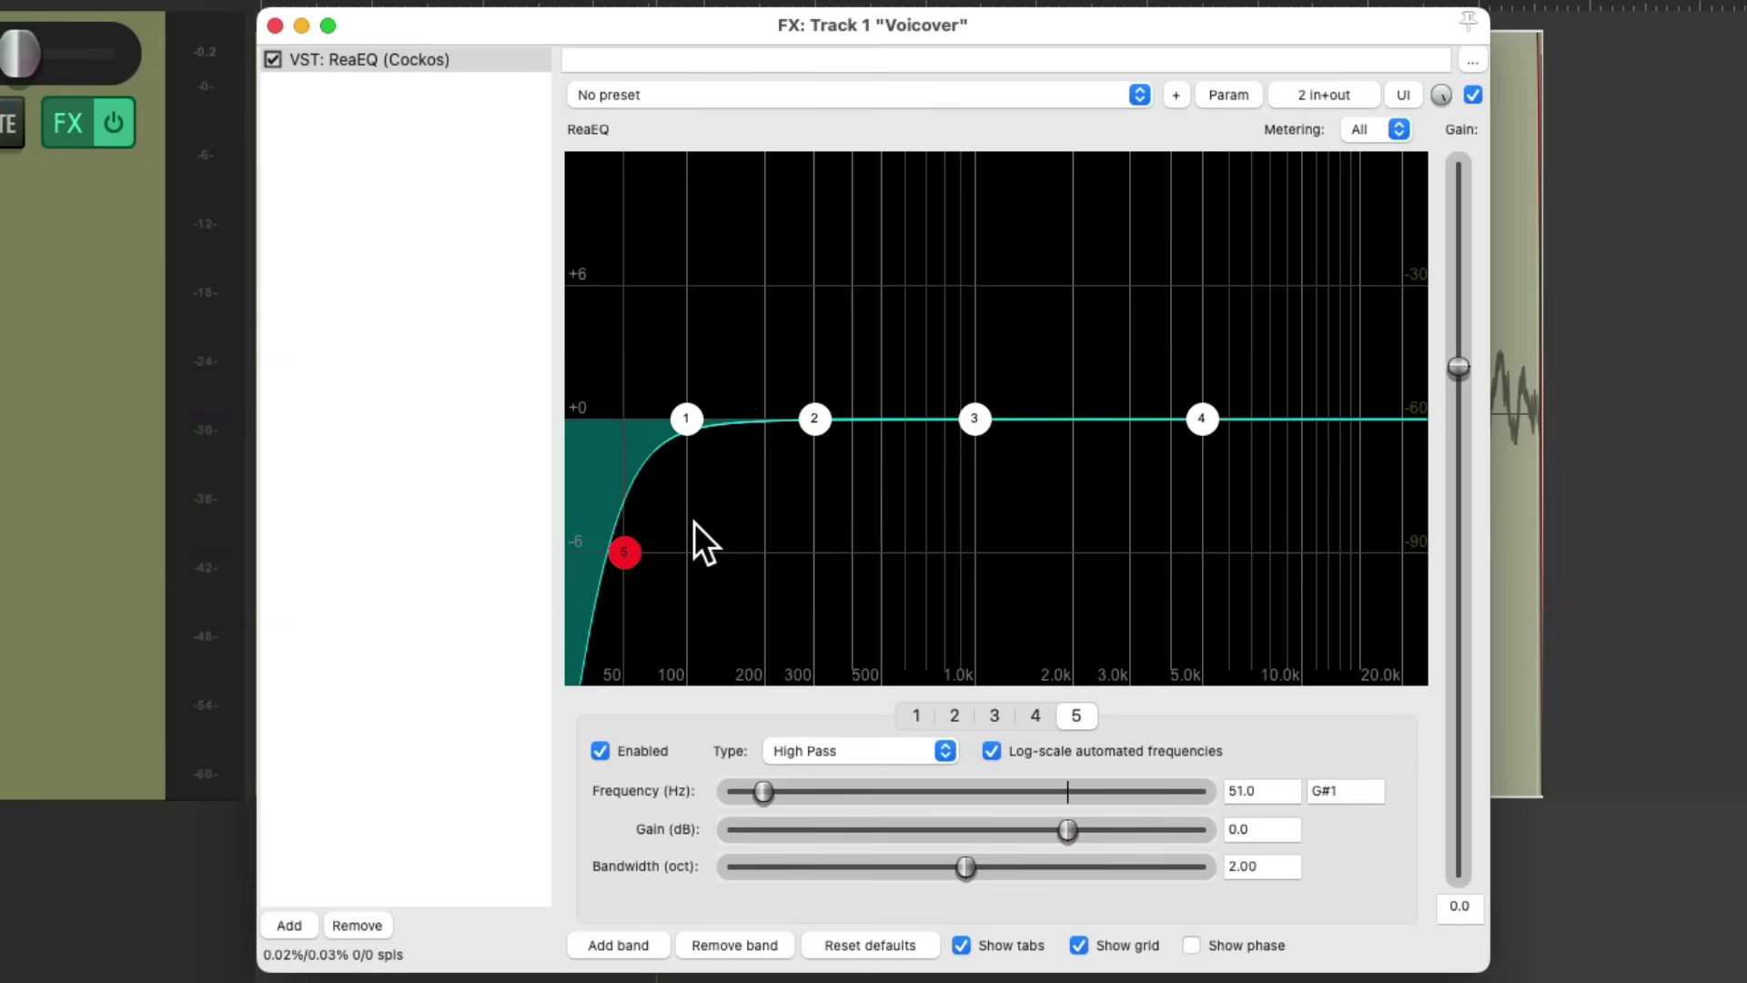
left_click(276, 27)
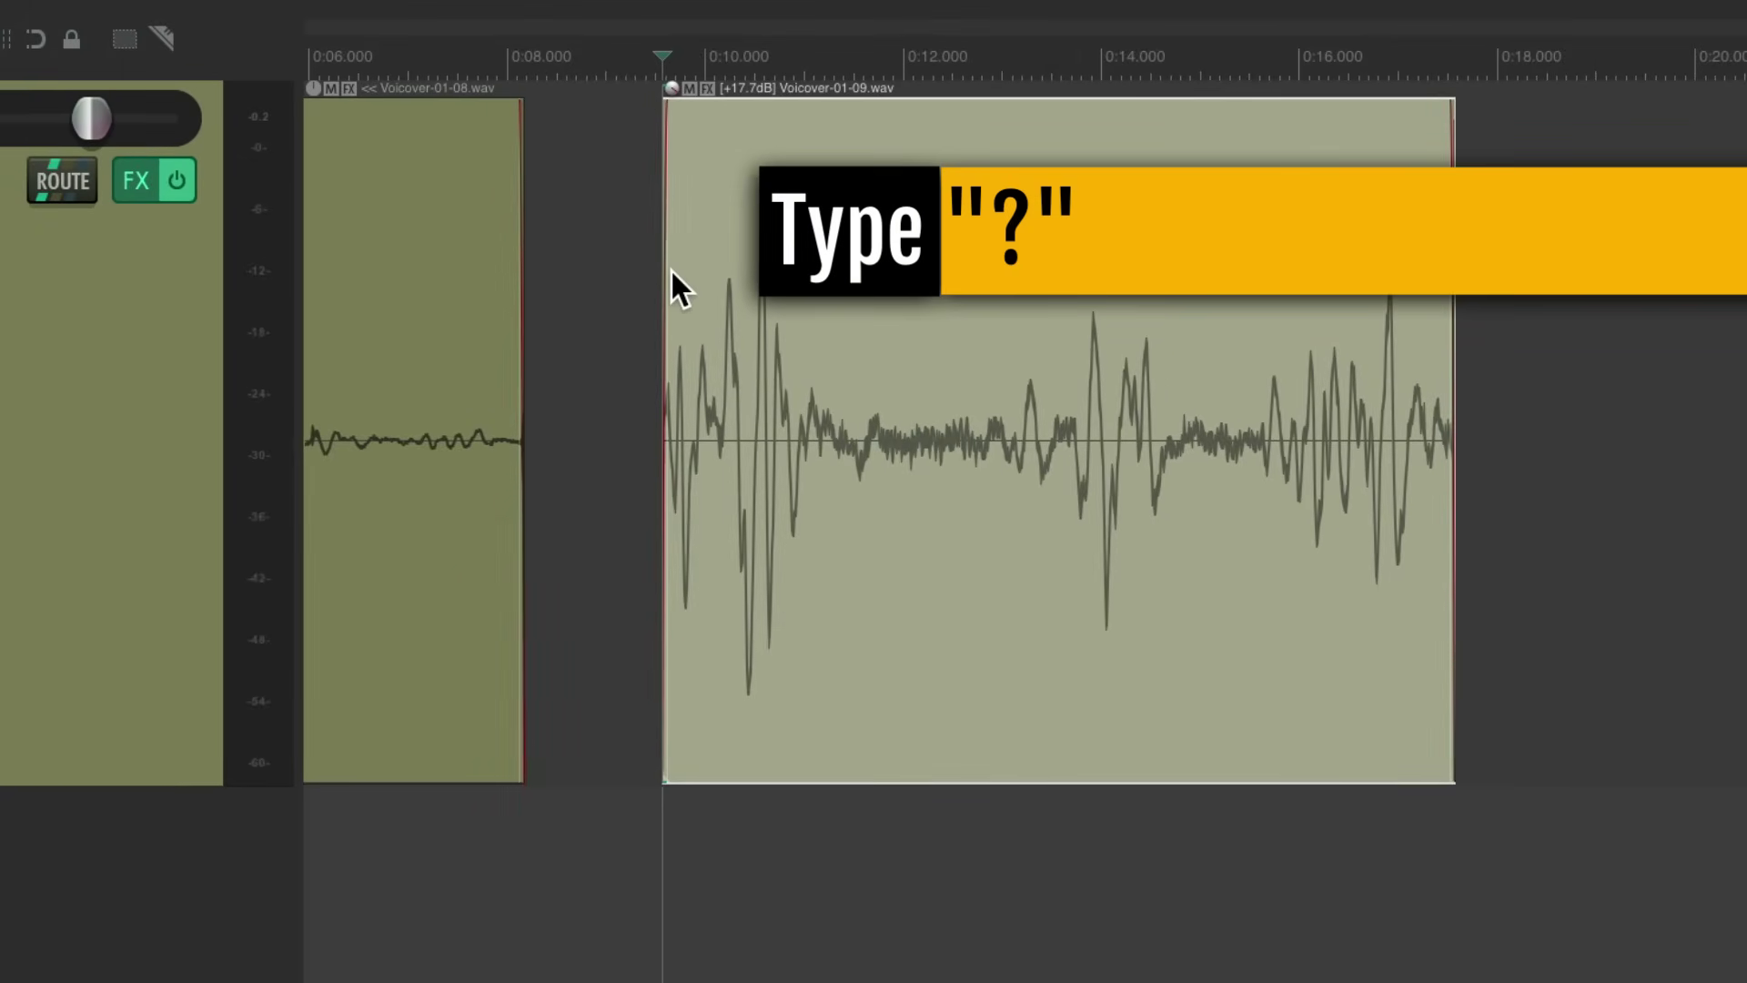
Step: Render the track EQ onto the noise item with 'Apply first track FX to items (mono output)', then undo it
key("shift+slash")
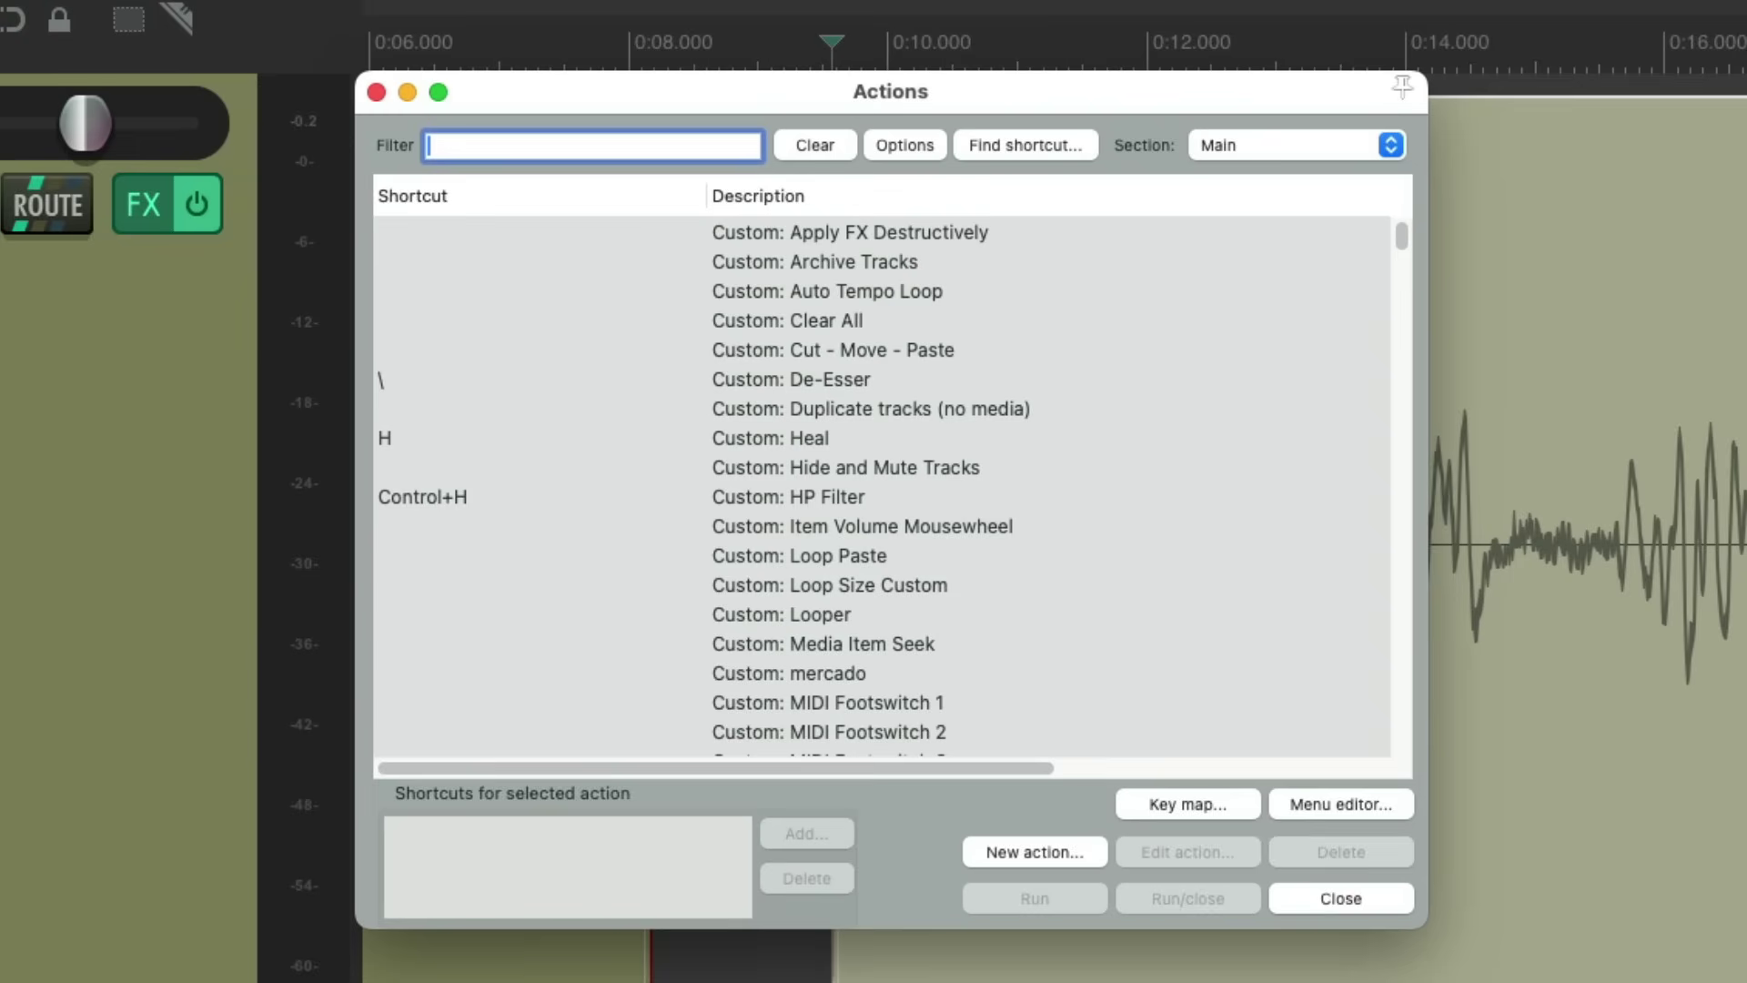
type("apply track fx")
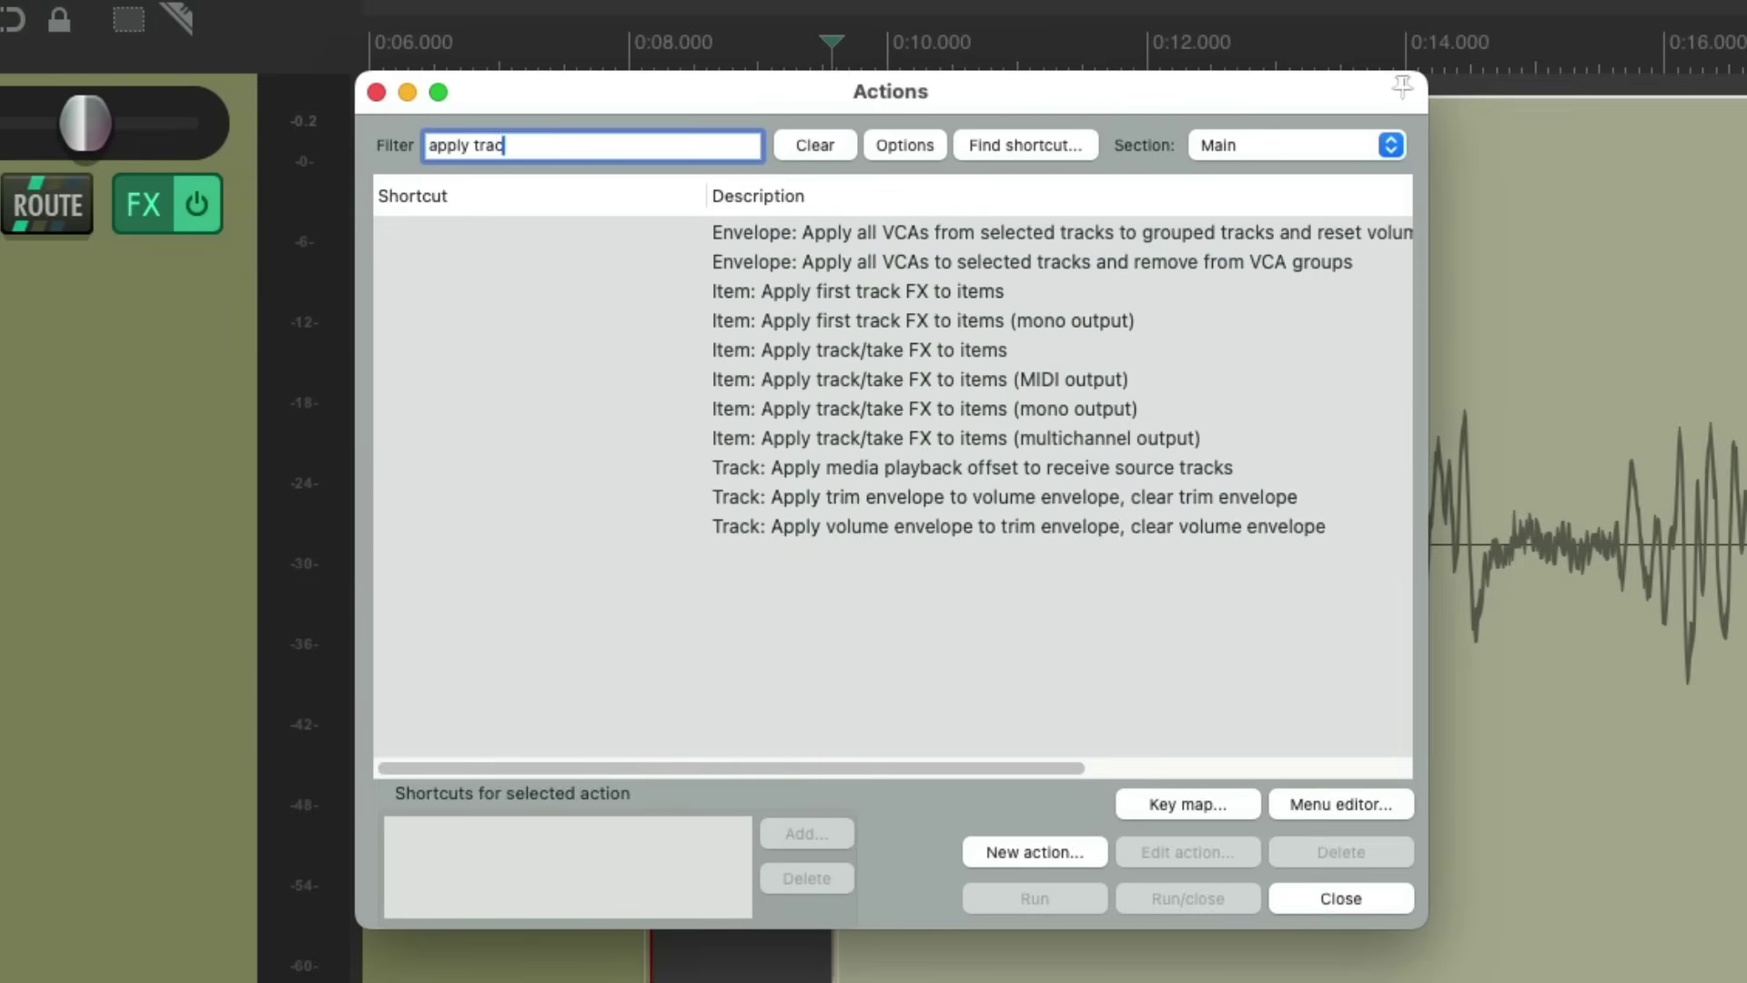
left_click(795, 261)
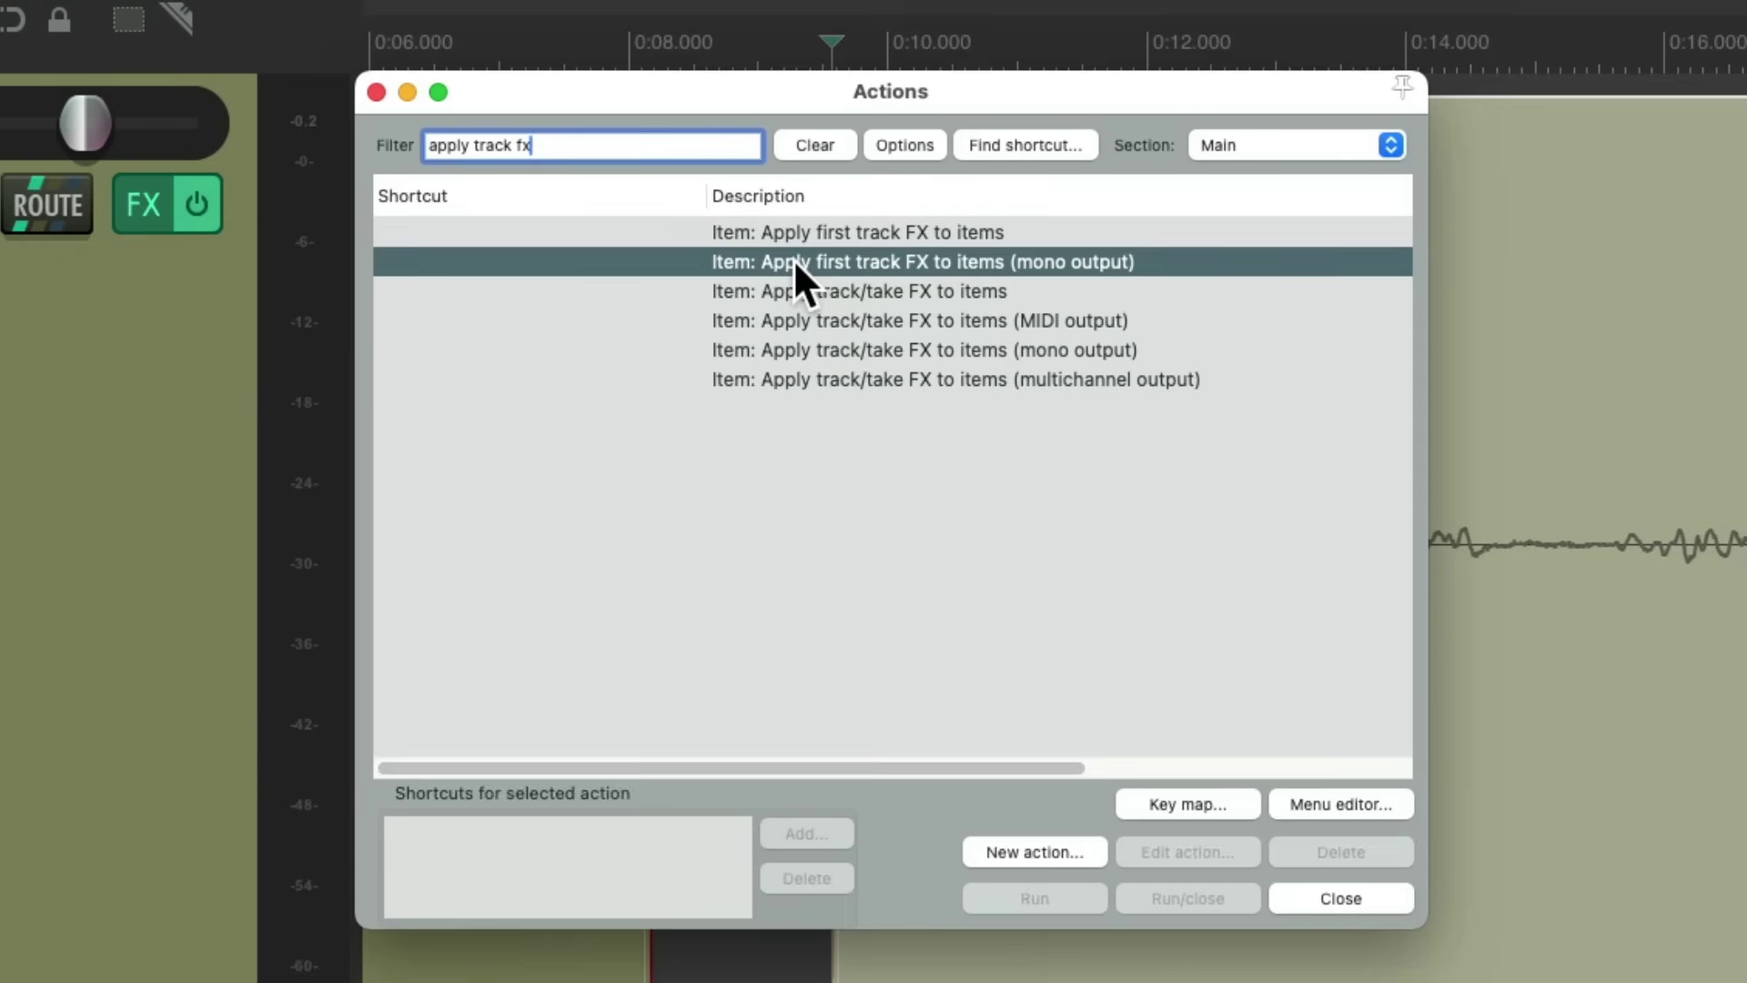
double_click(854, 264)
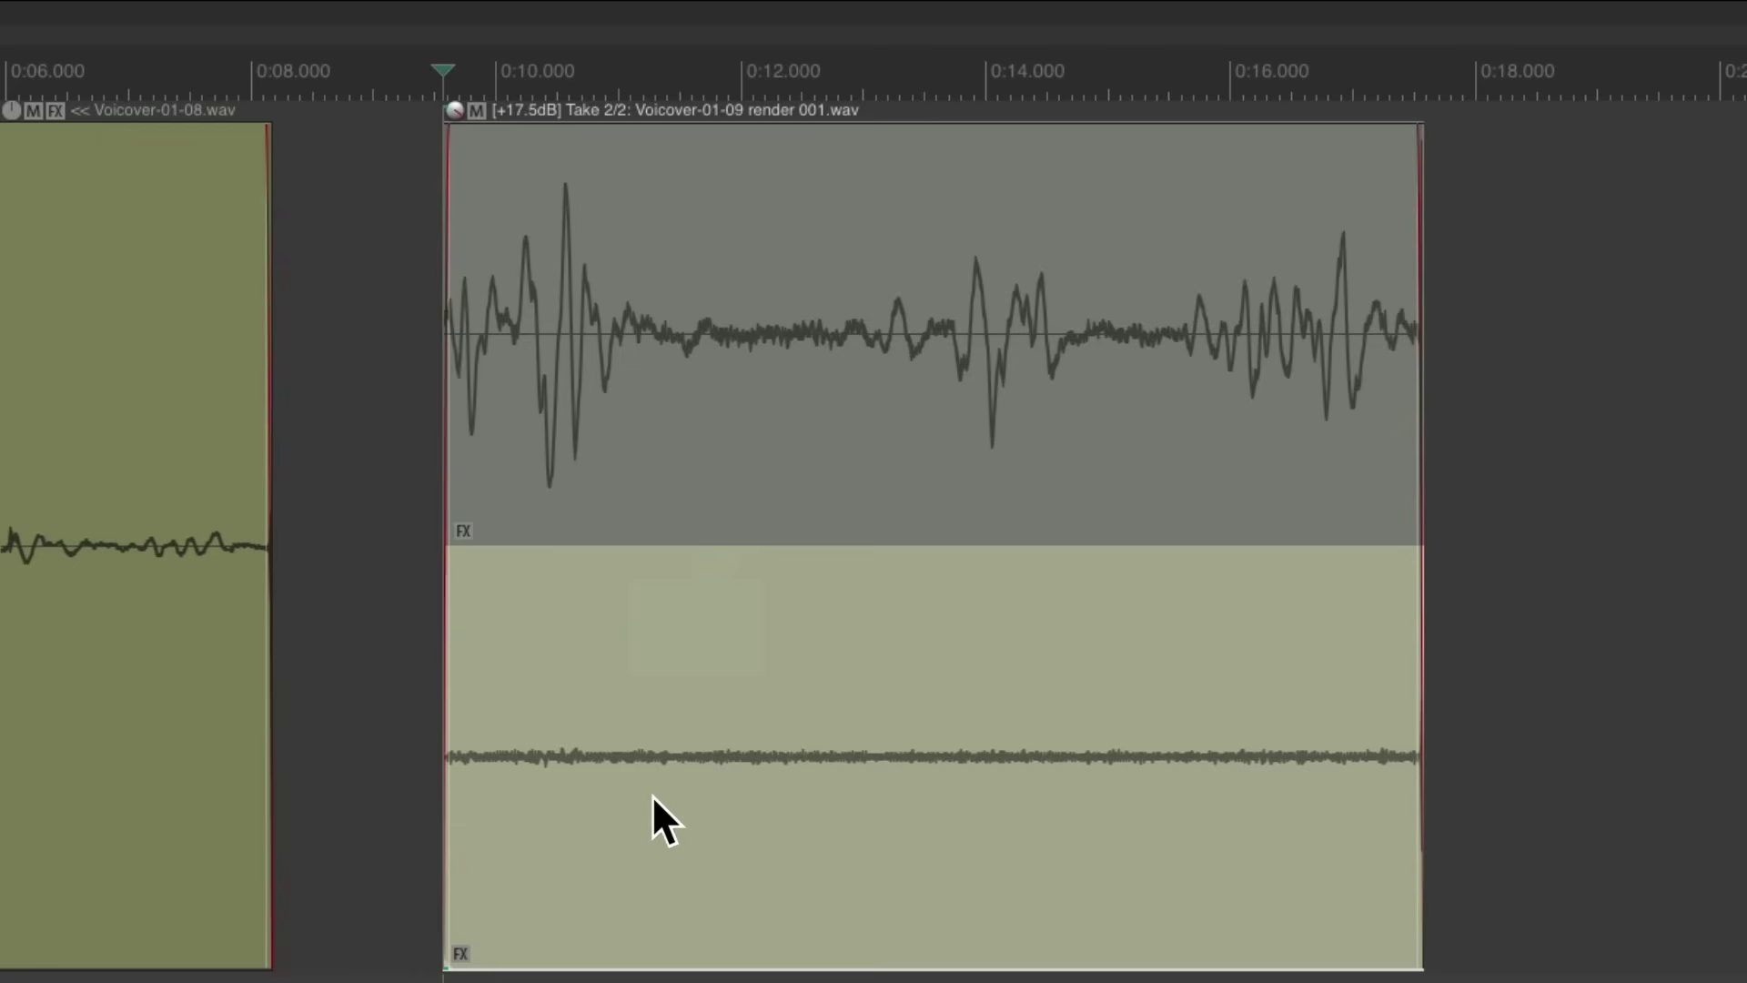
key("ctrl+z")
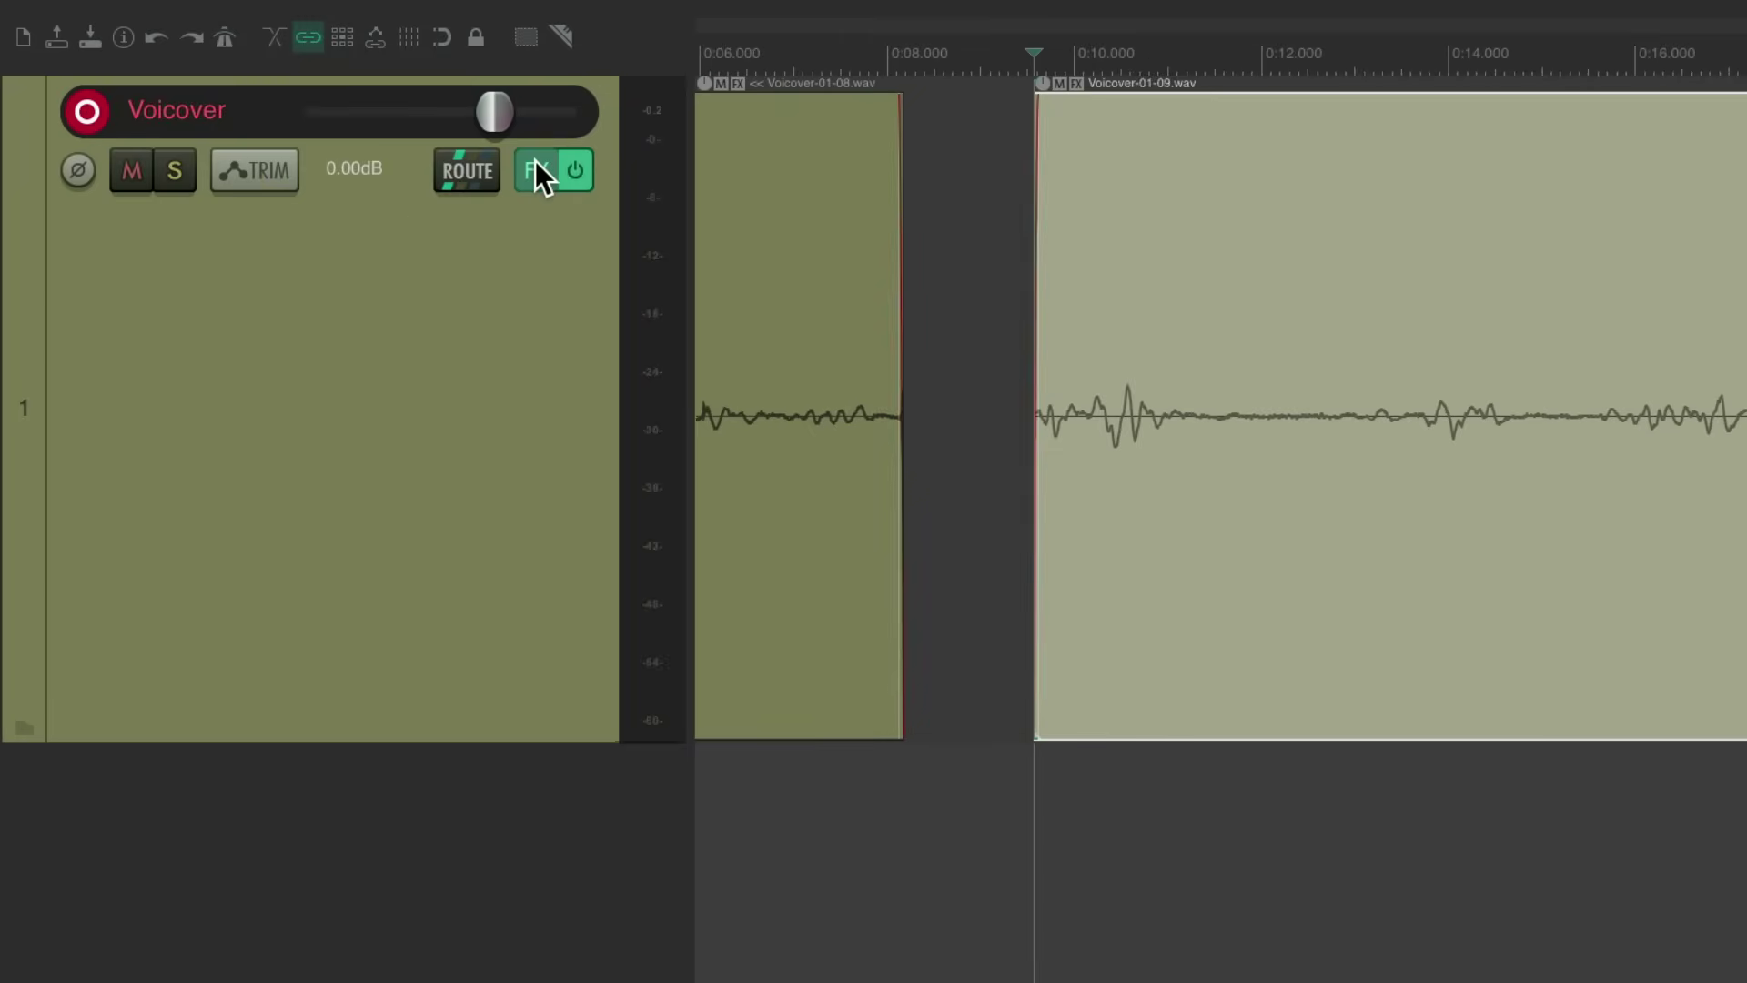
Step: Search 'reafir' in the FX browser and insert VST: ReaFir after ReaEQ on Voicover
left_click(535, 165)
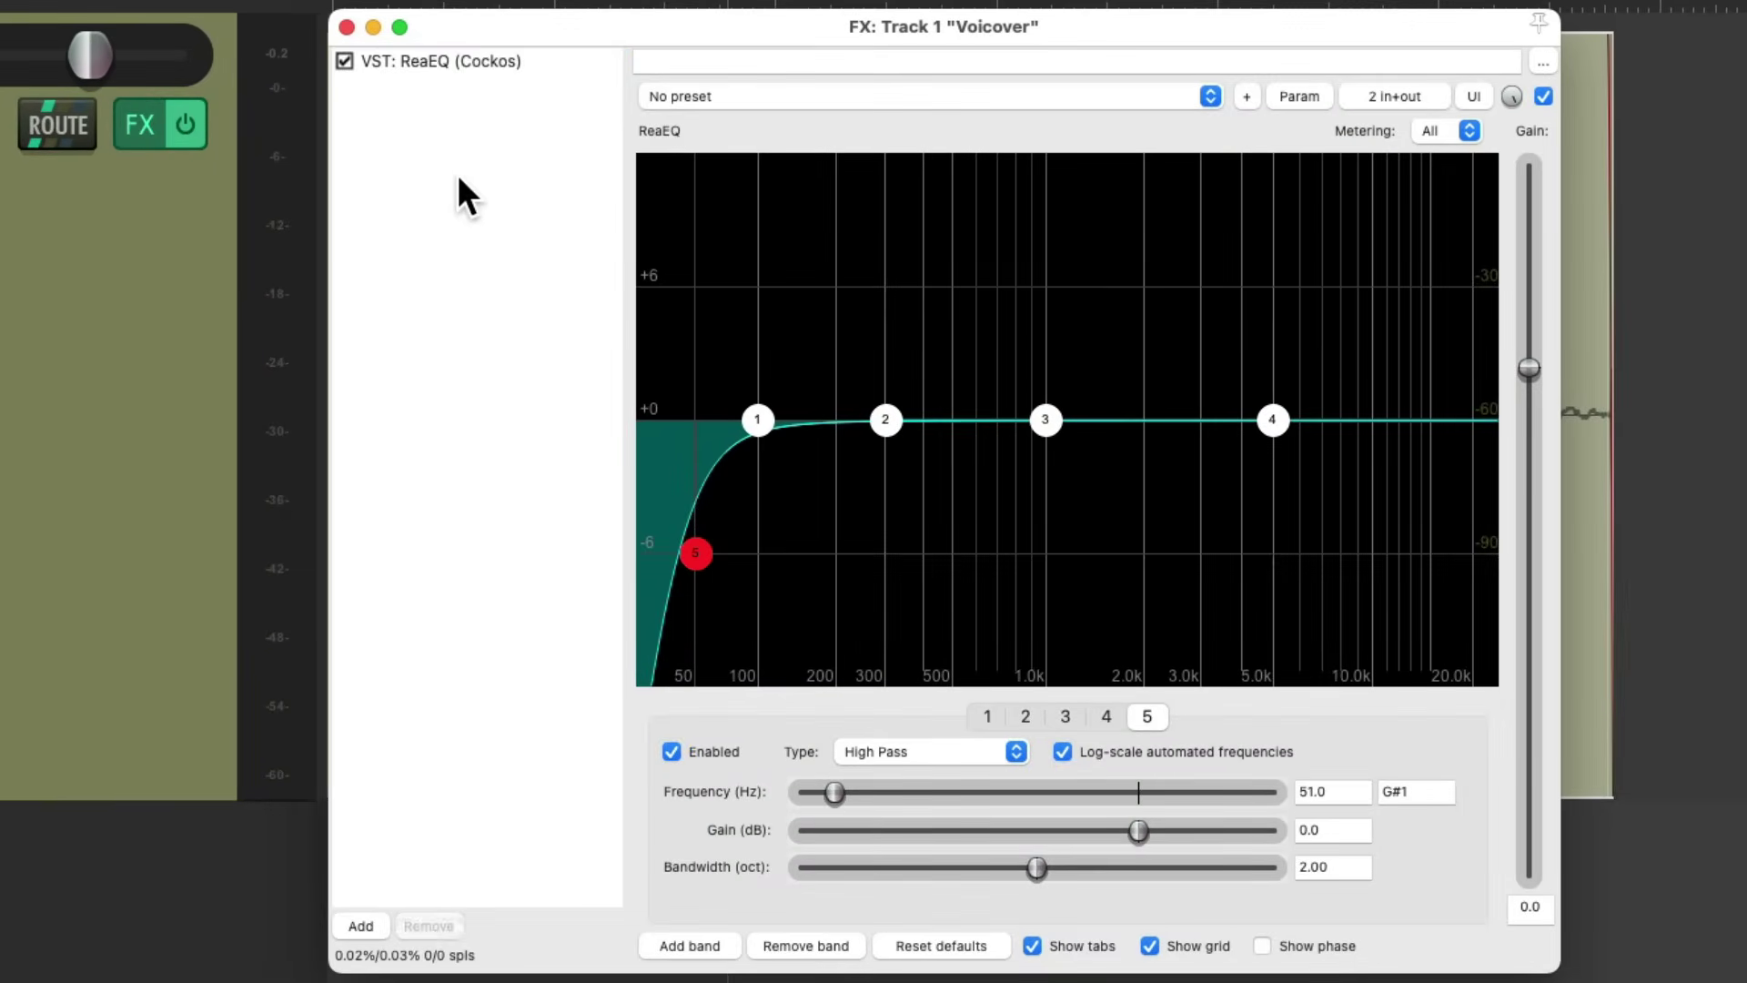
double_click(458, 178)
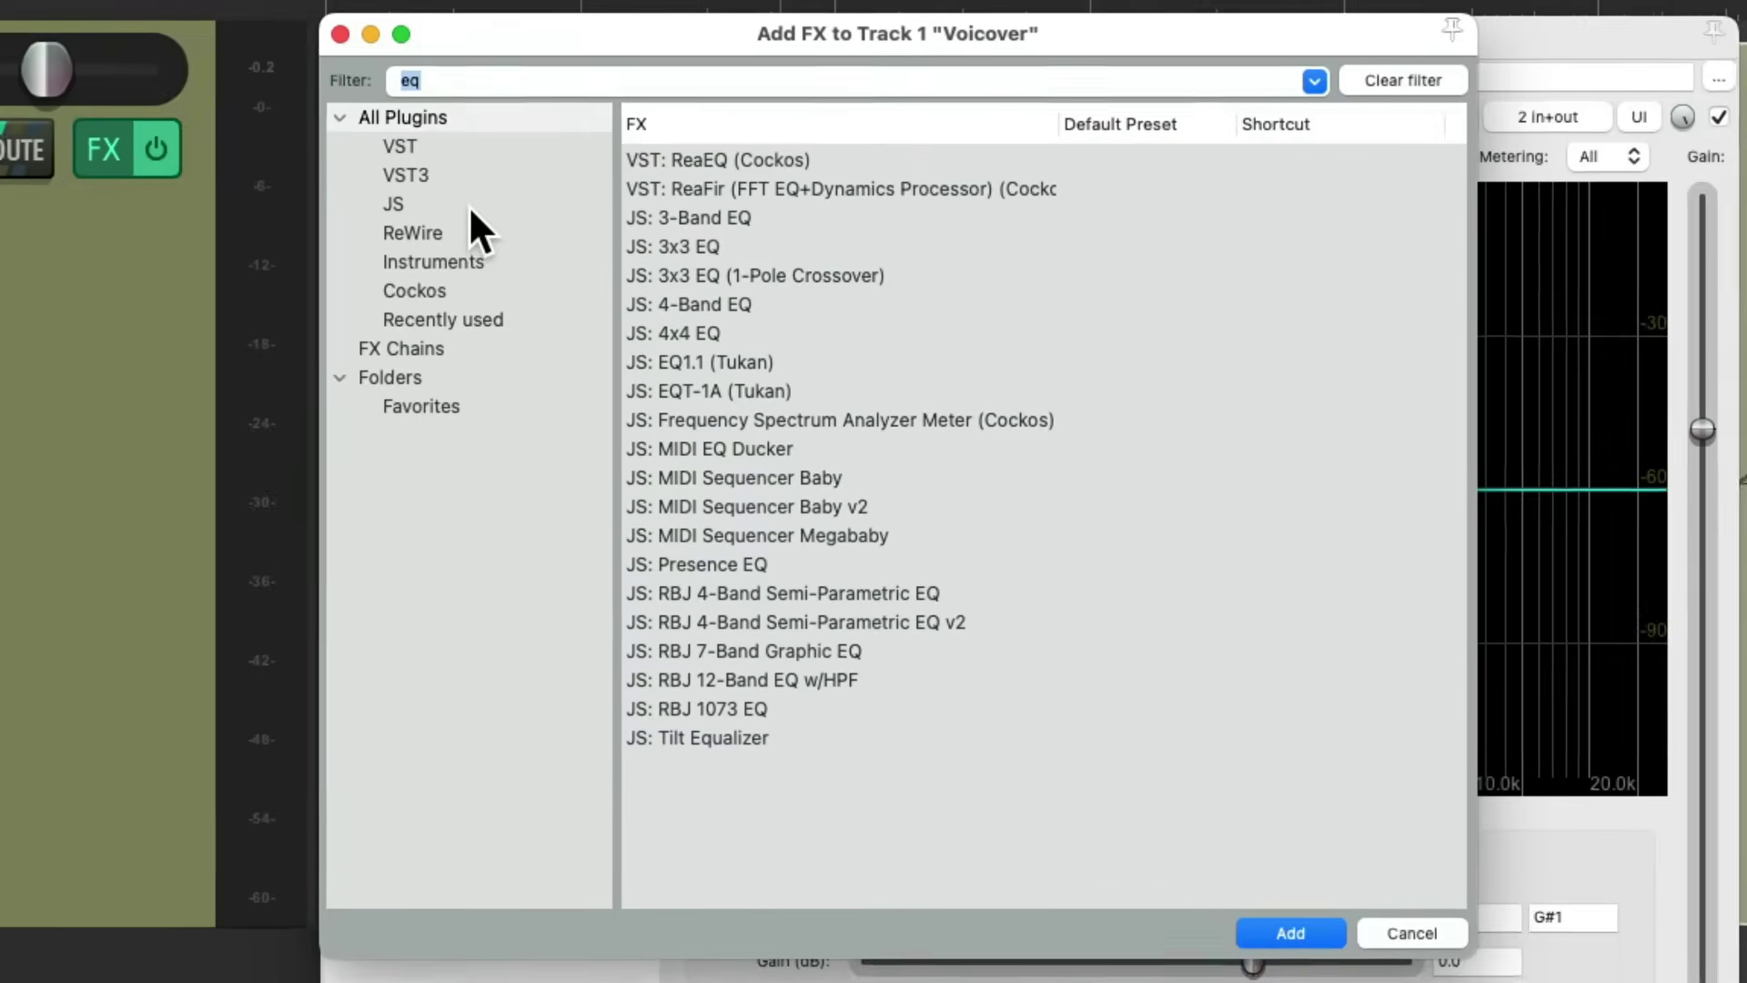
type("reafir")
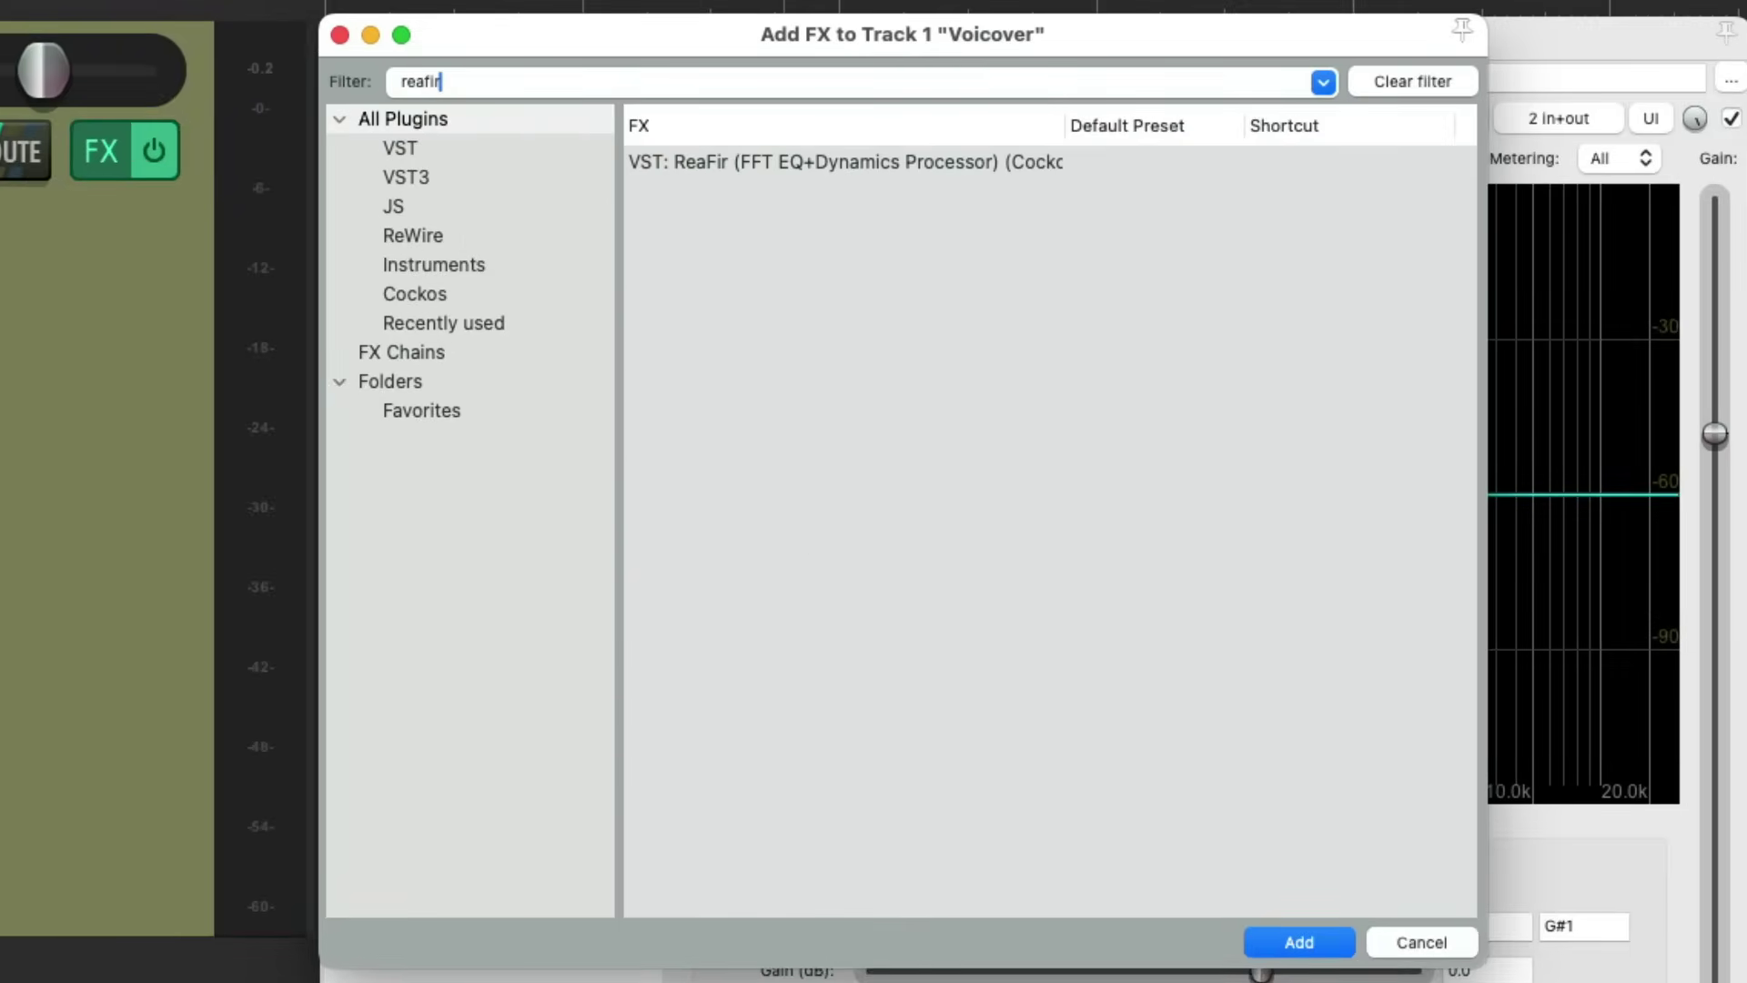
left_click(784, 164)
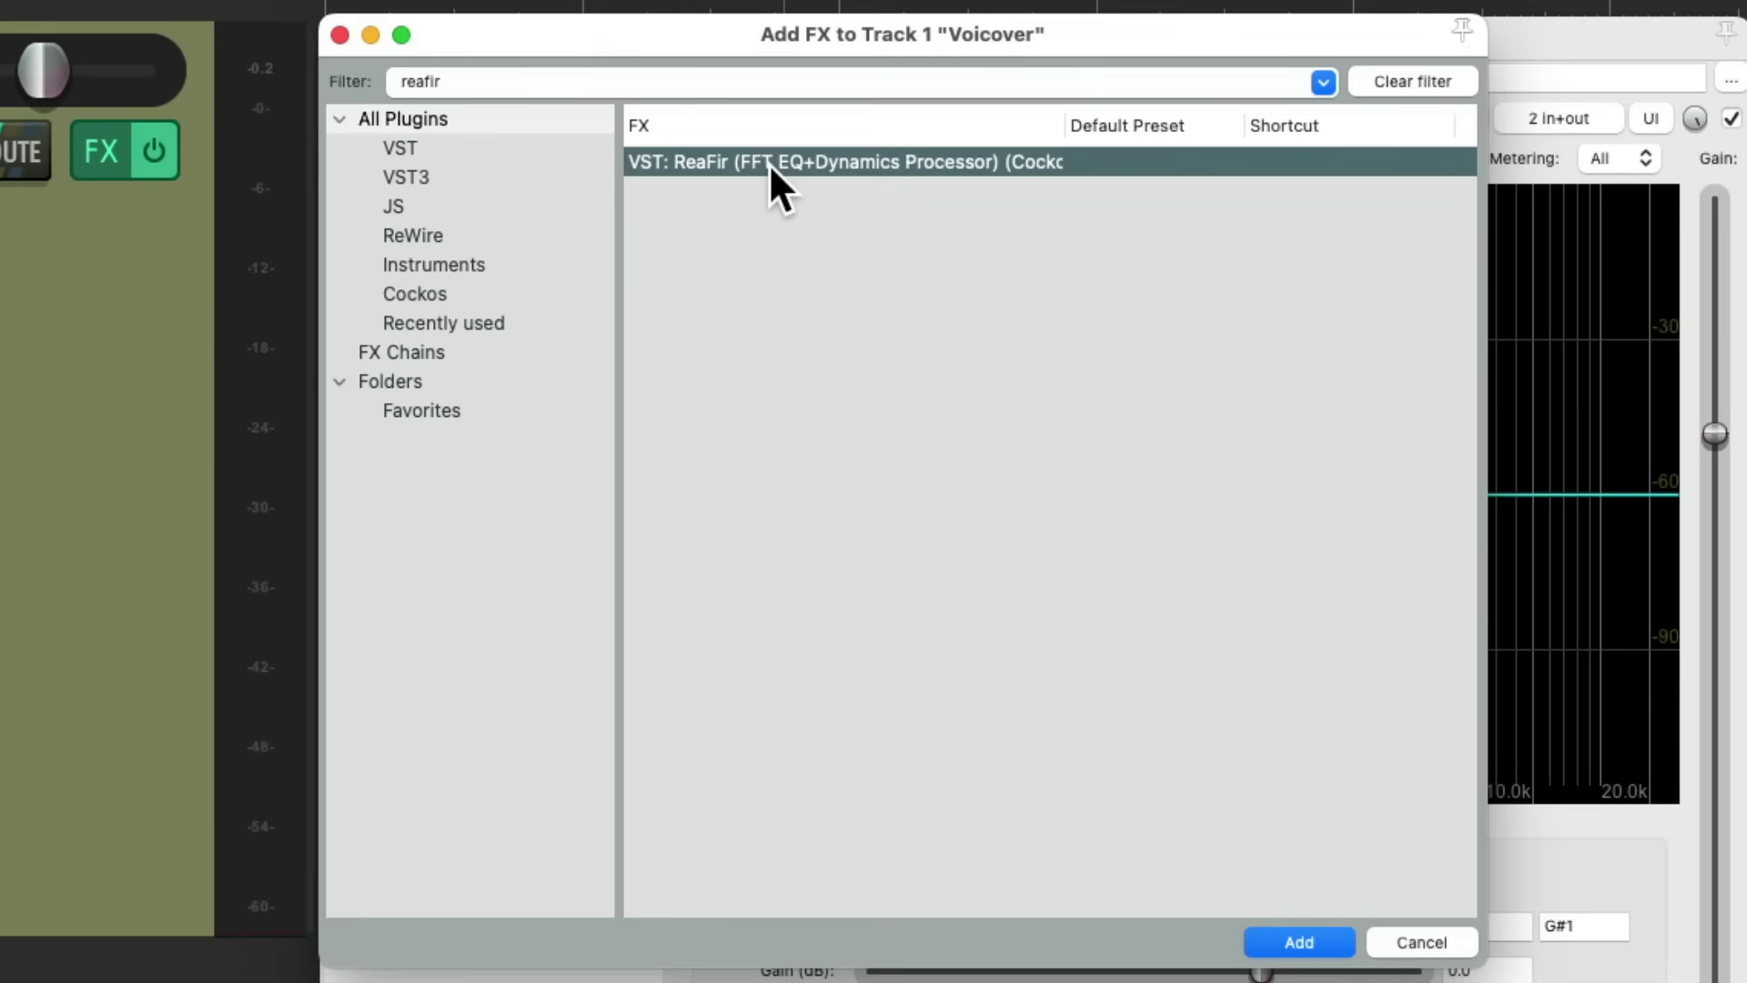
double_click(741, 161)
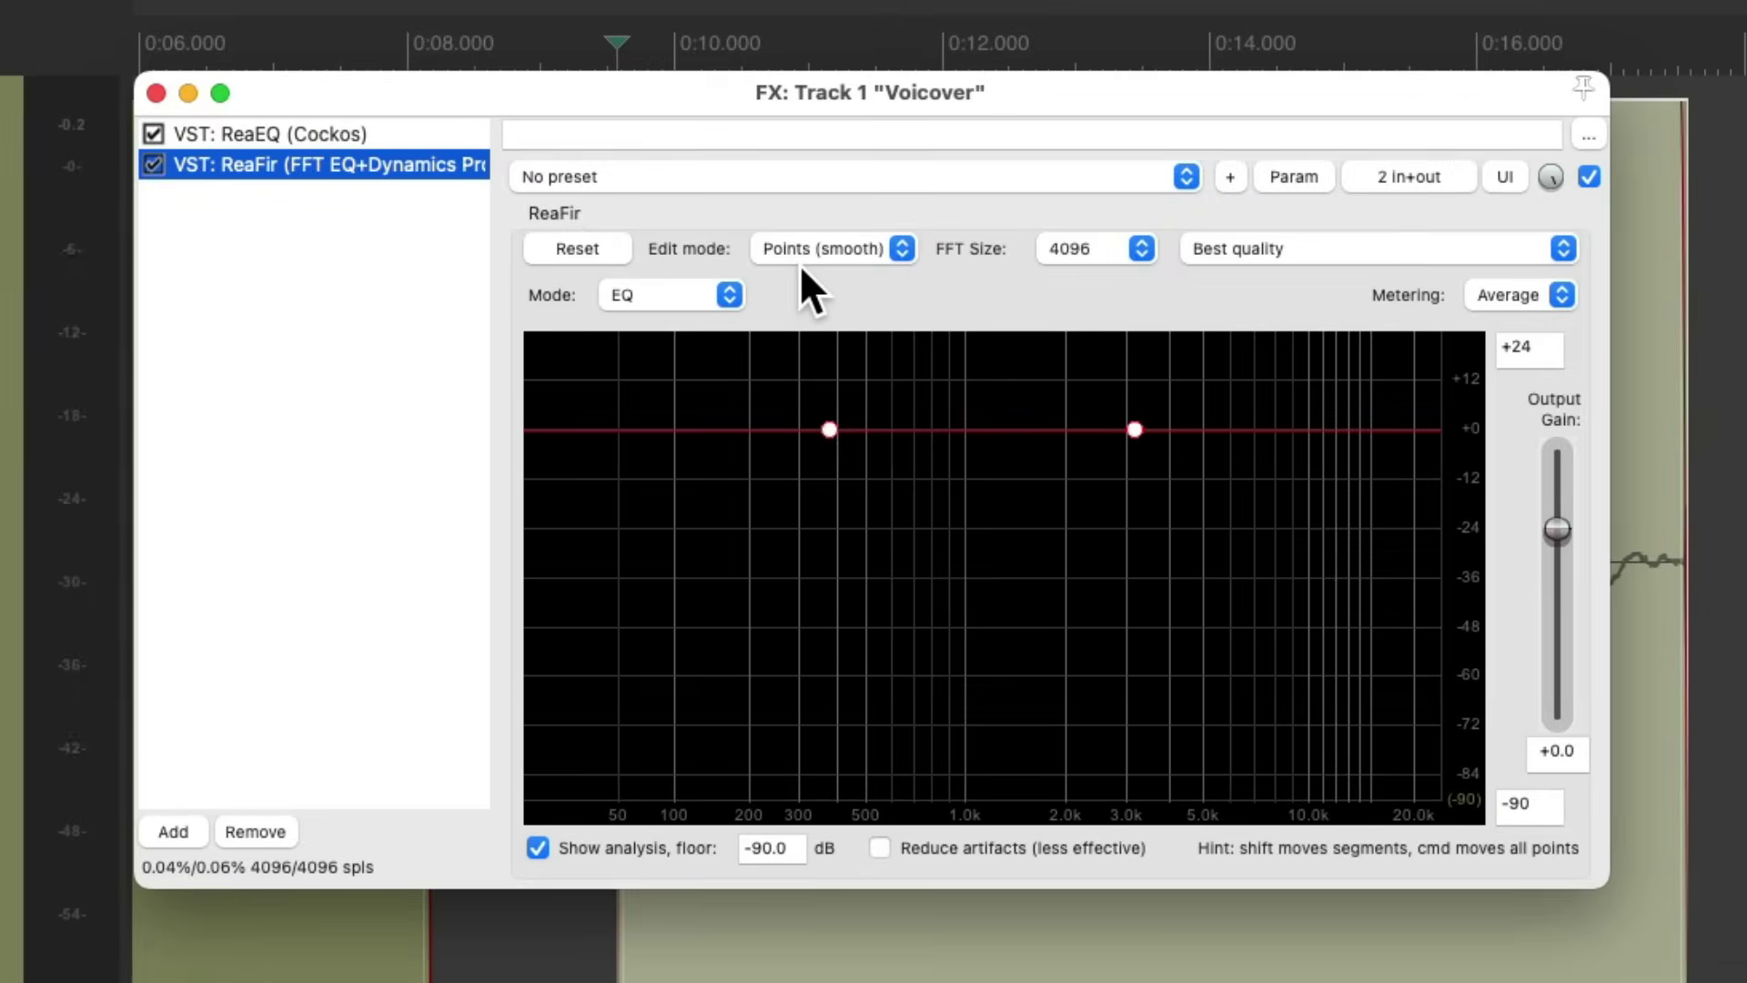
Step: Set ReaFir to Precise edit mode, FFT size 1024, Subtract mode, with automatic noise-profile building on
left_click(901, 250)
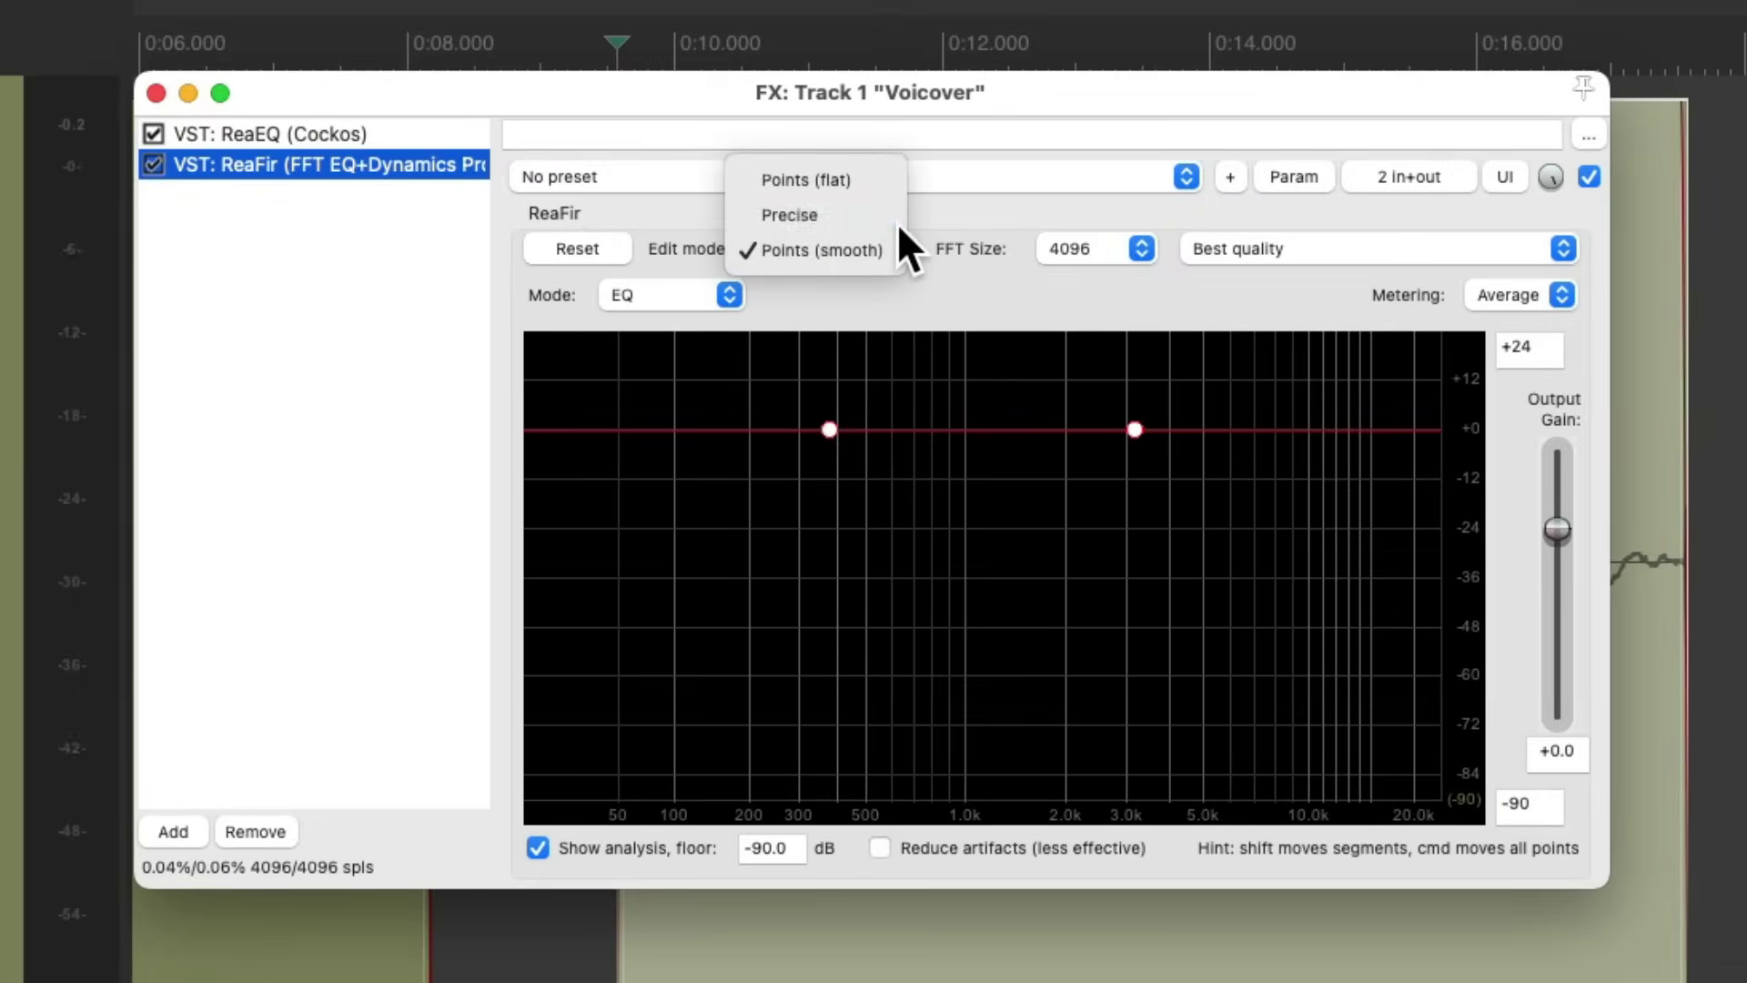
left_click(887, 218)
left_click(1139, 248)
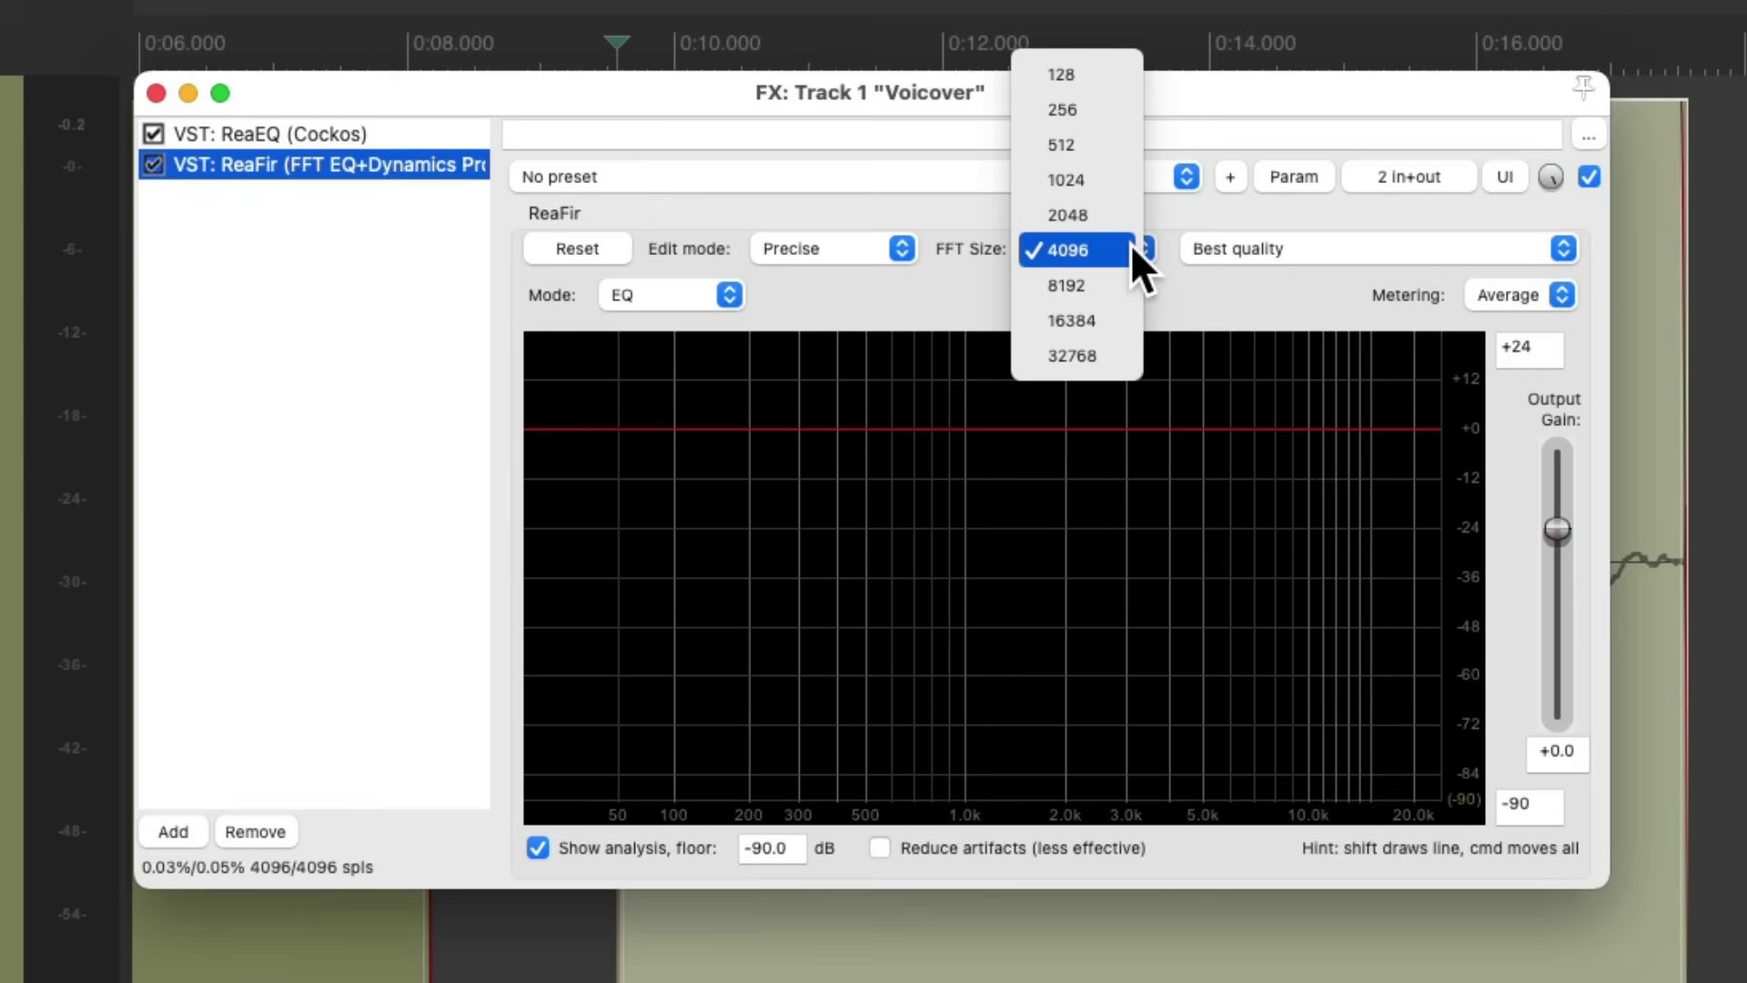
left_click(1126, 189)
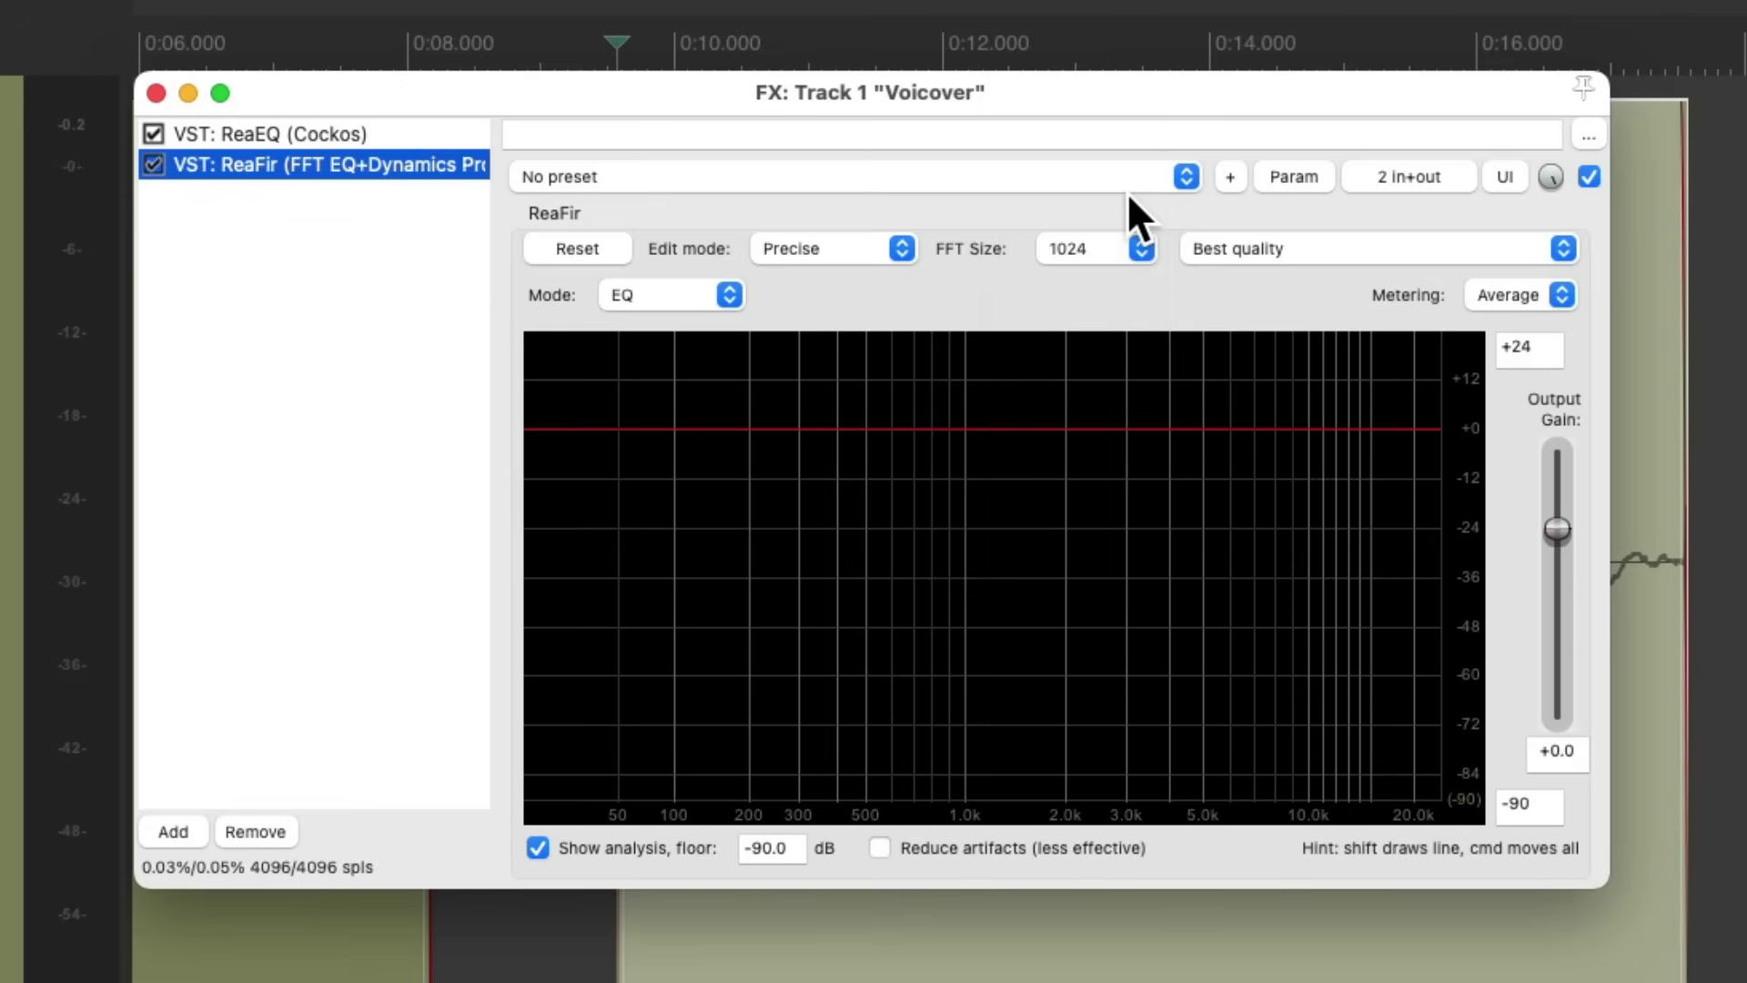
left_click(1137, 251)
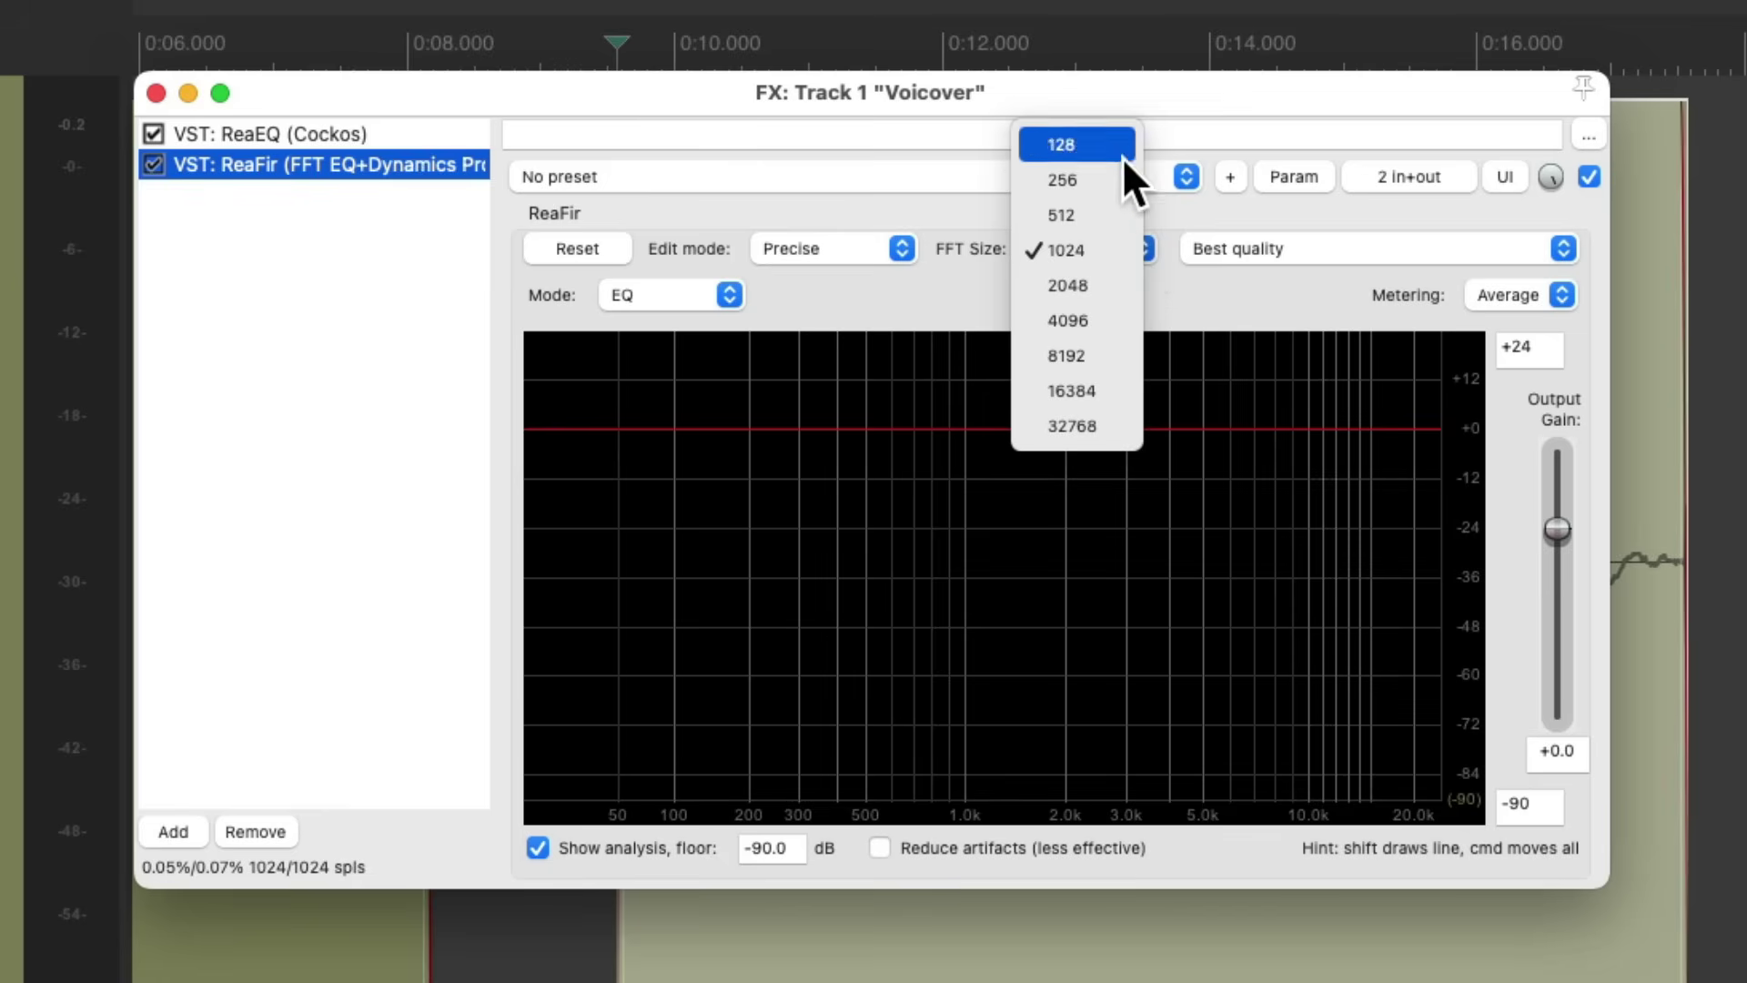
left_click(1129, 240)
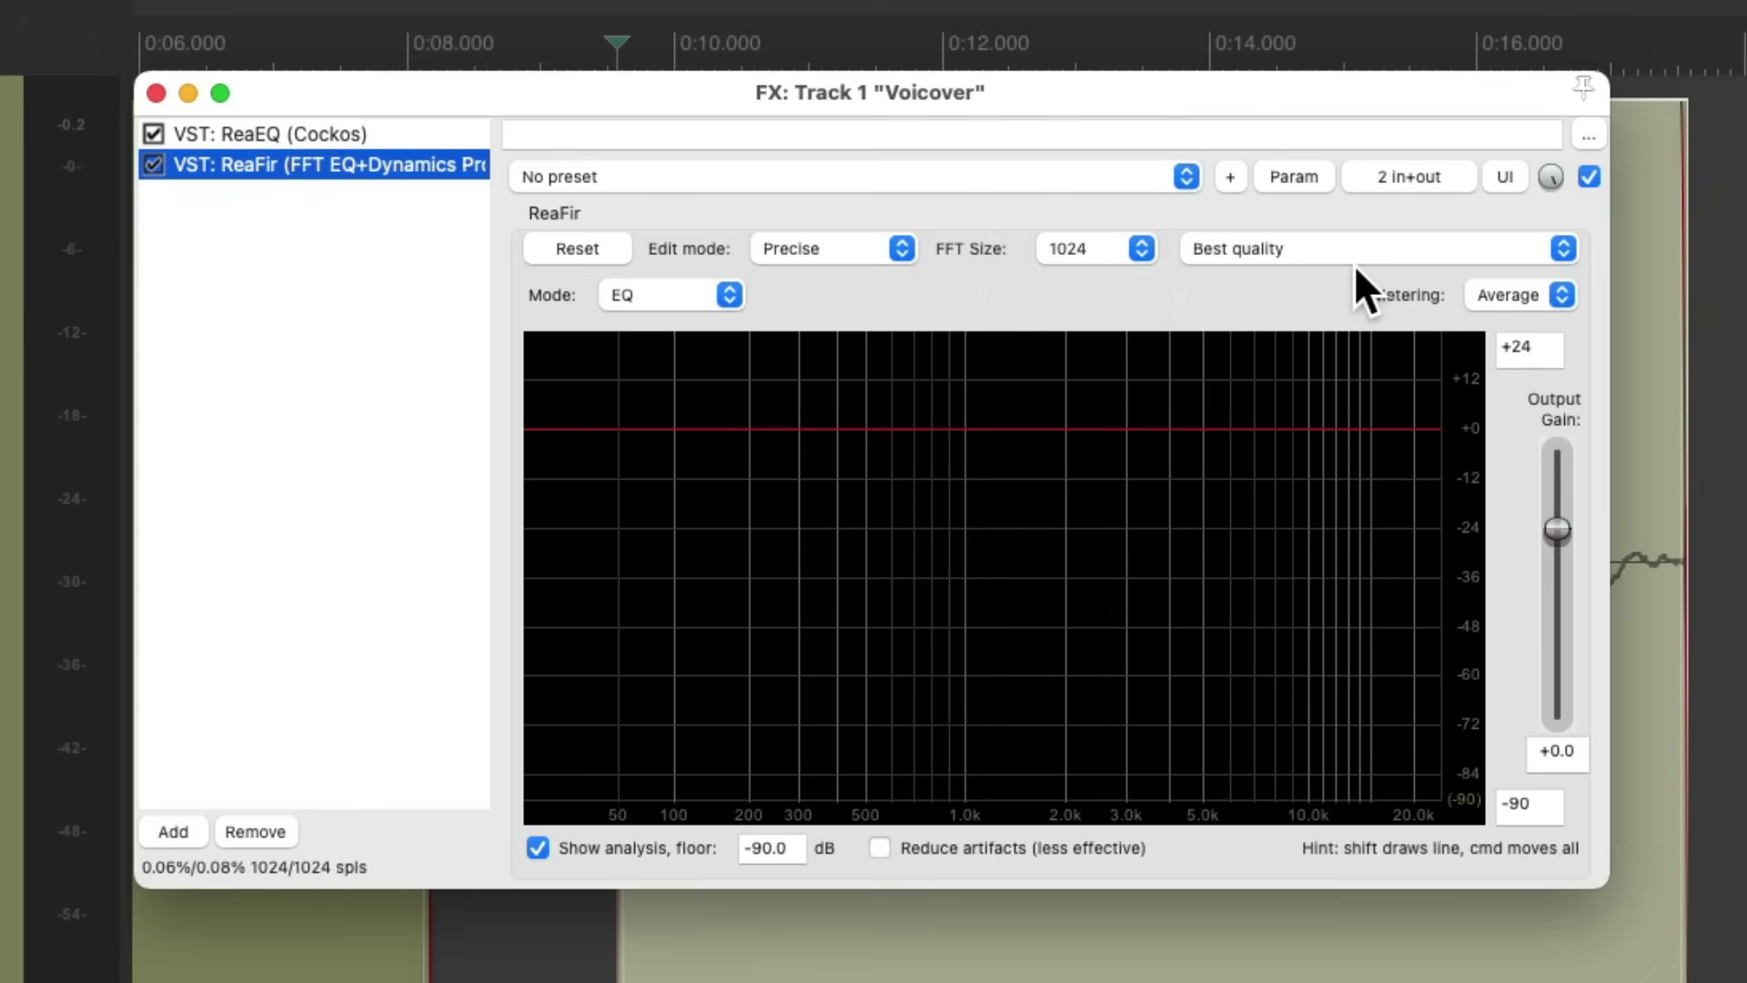
left_click(725, 297)
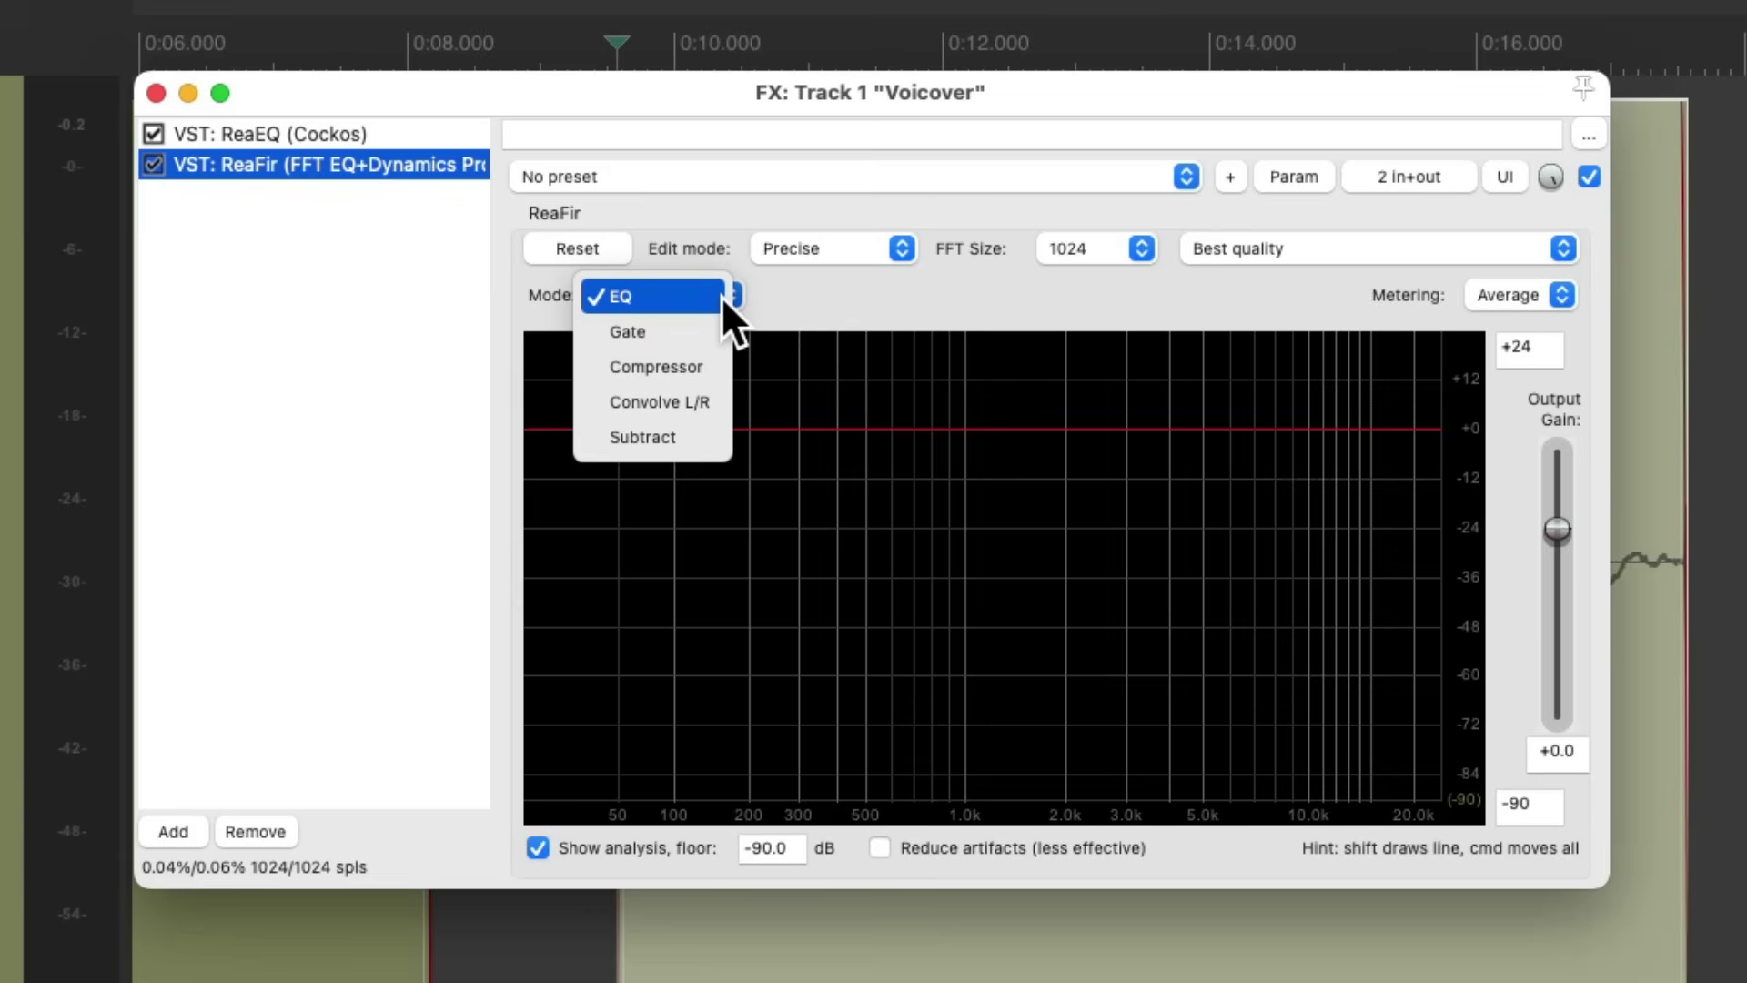
left_click(712, 424)
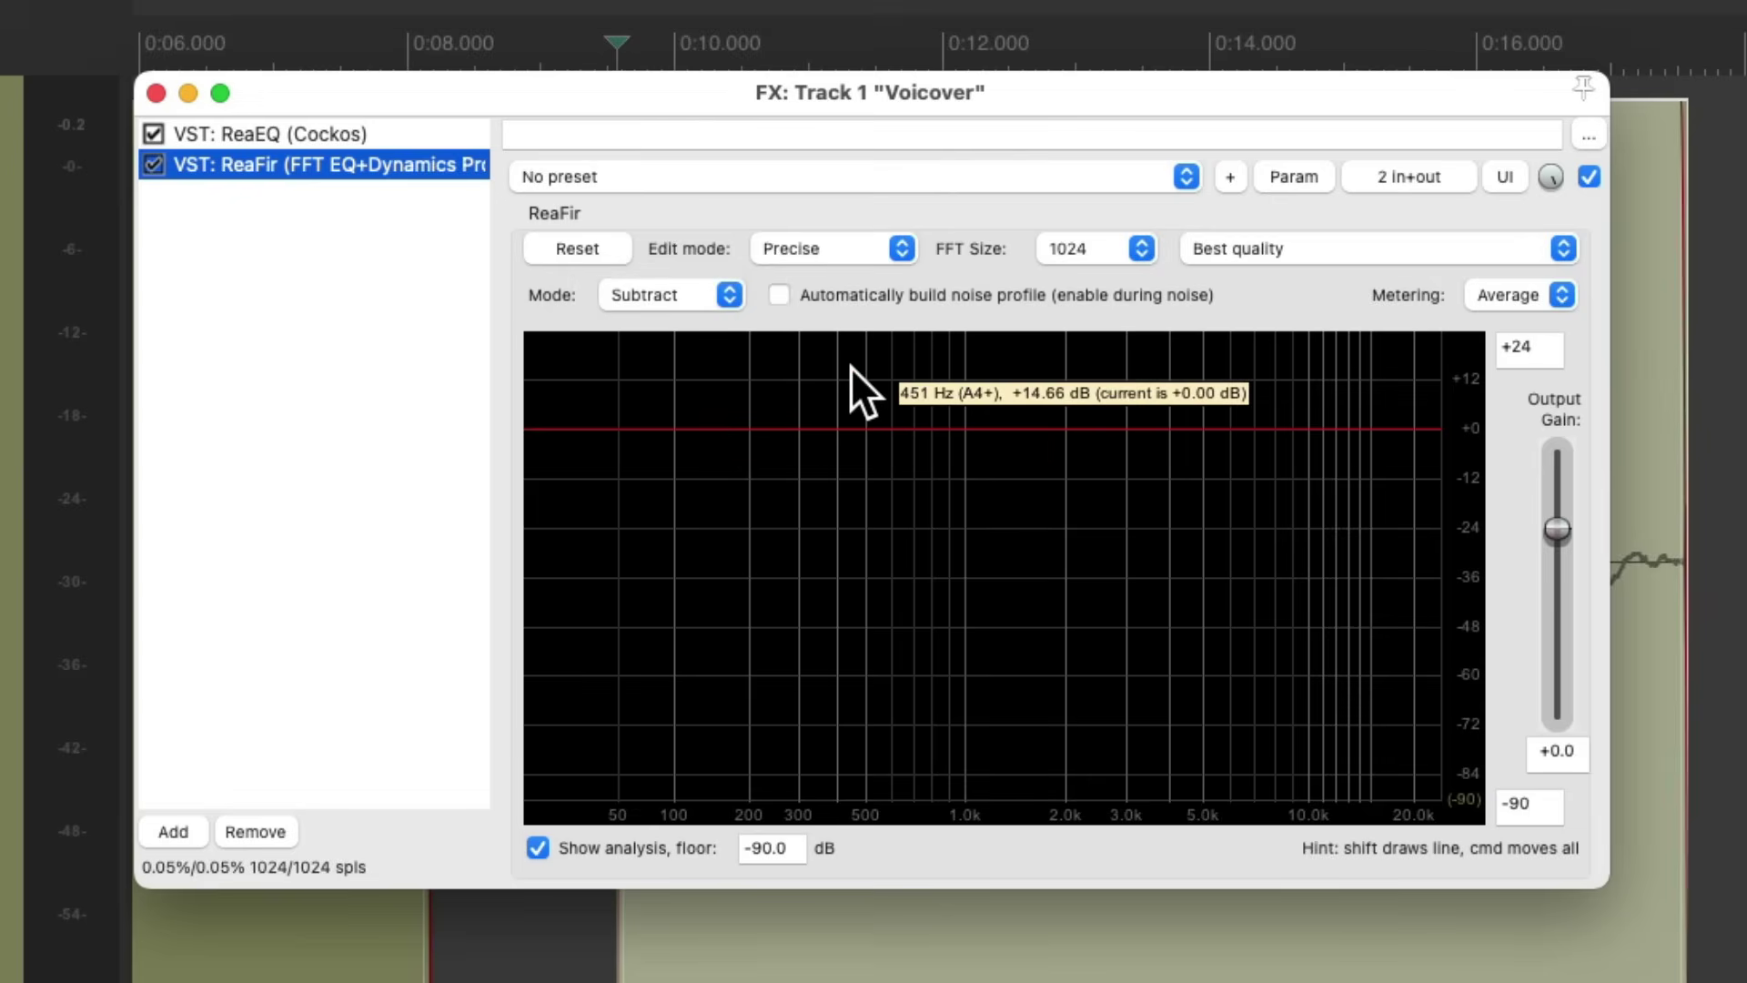
left_click(778, 293)
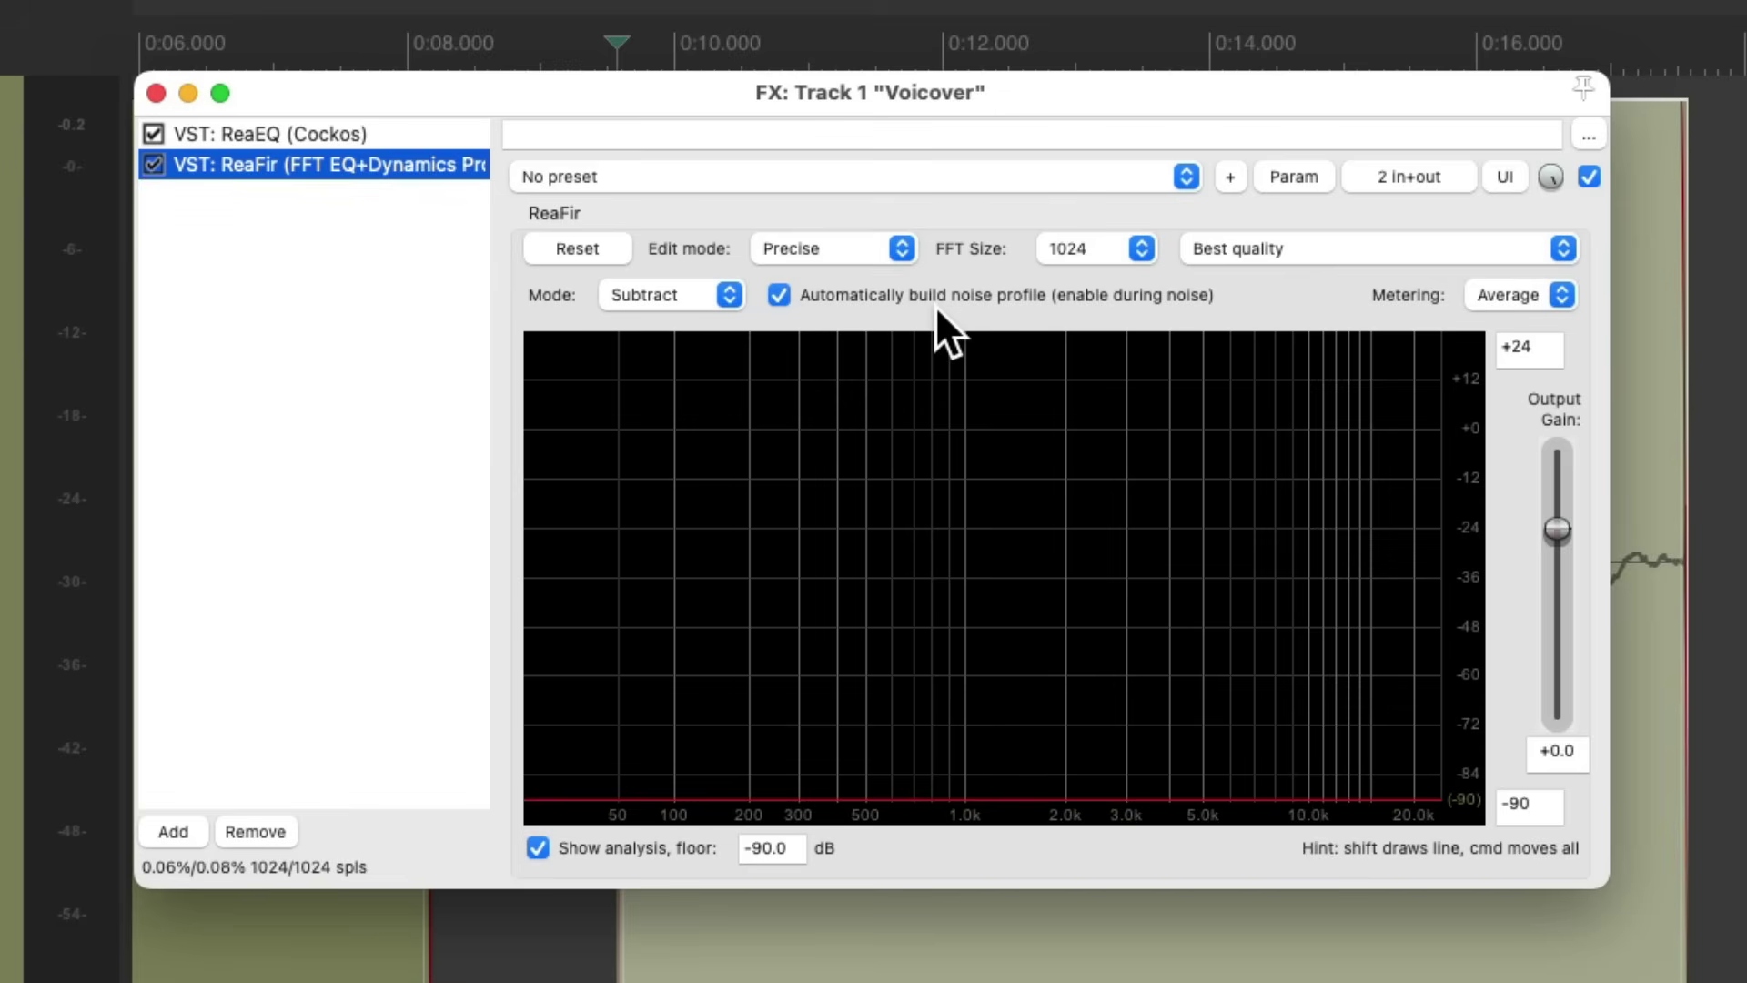
left_click(151, 94)
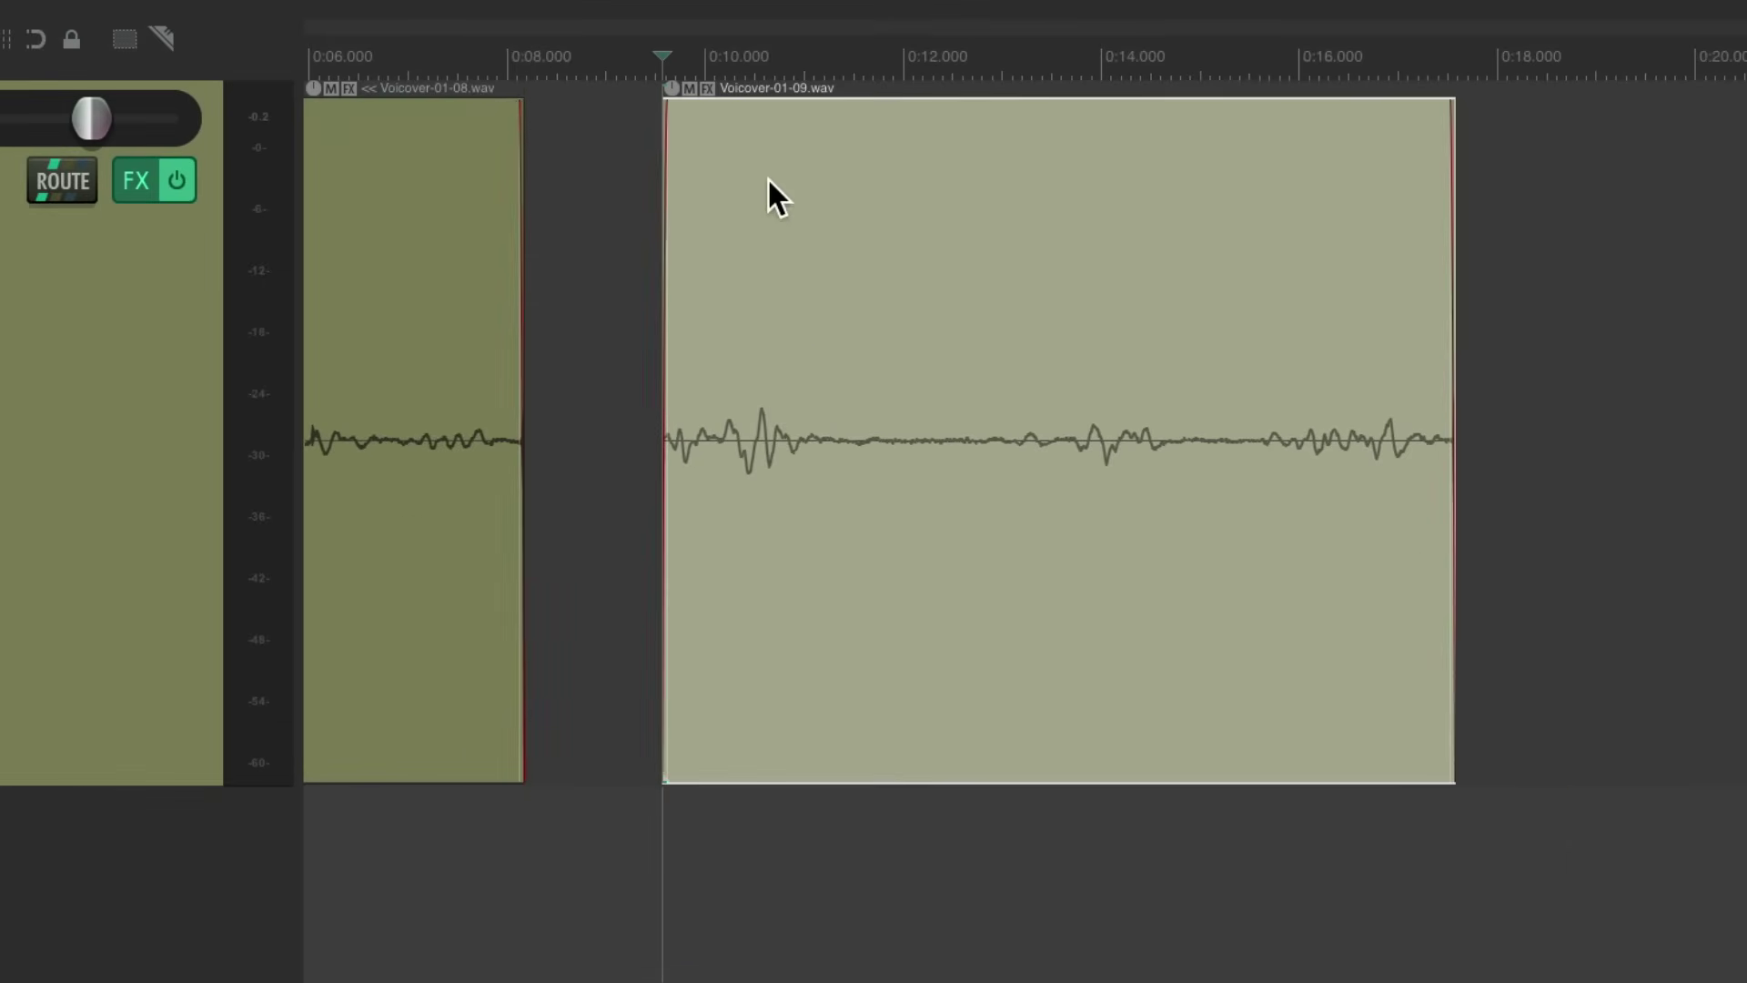
Step: Time-select the noise item from 0:09.7 to 0:16.6 and play it through ReaFir
left_click_drag(696, 57, 1360, 57)
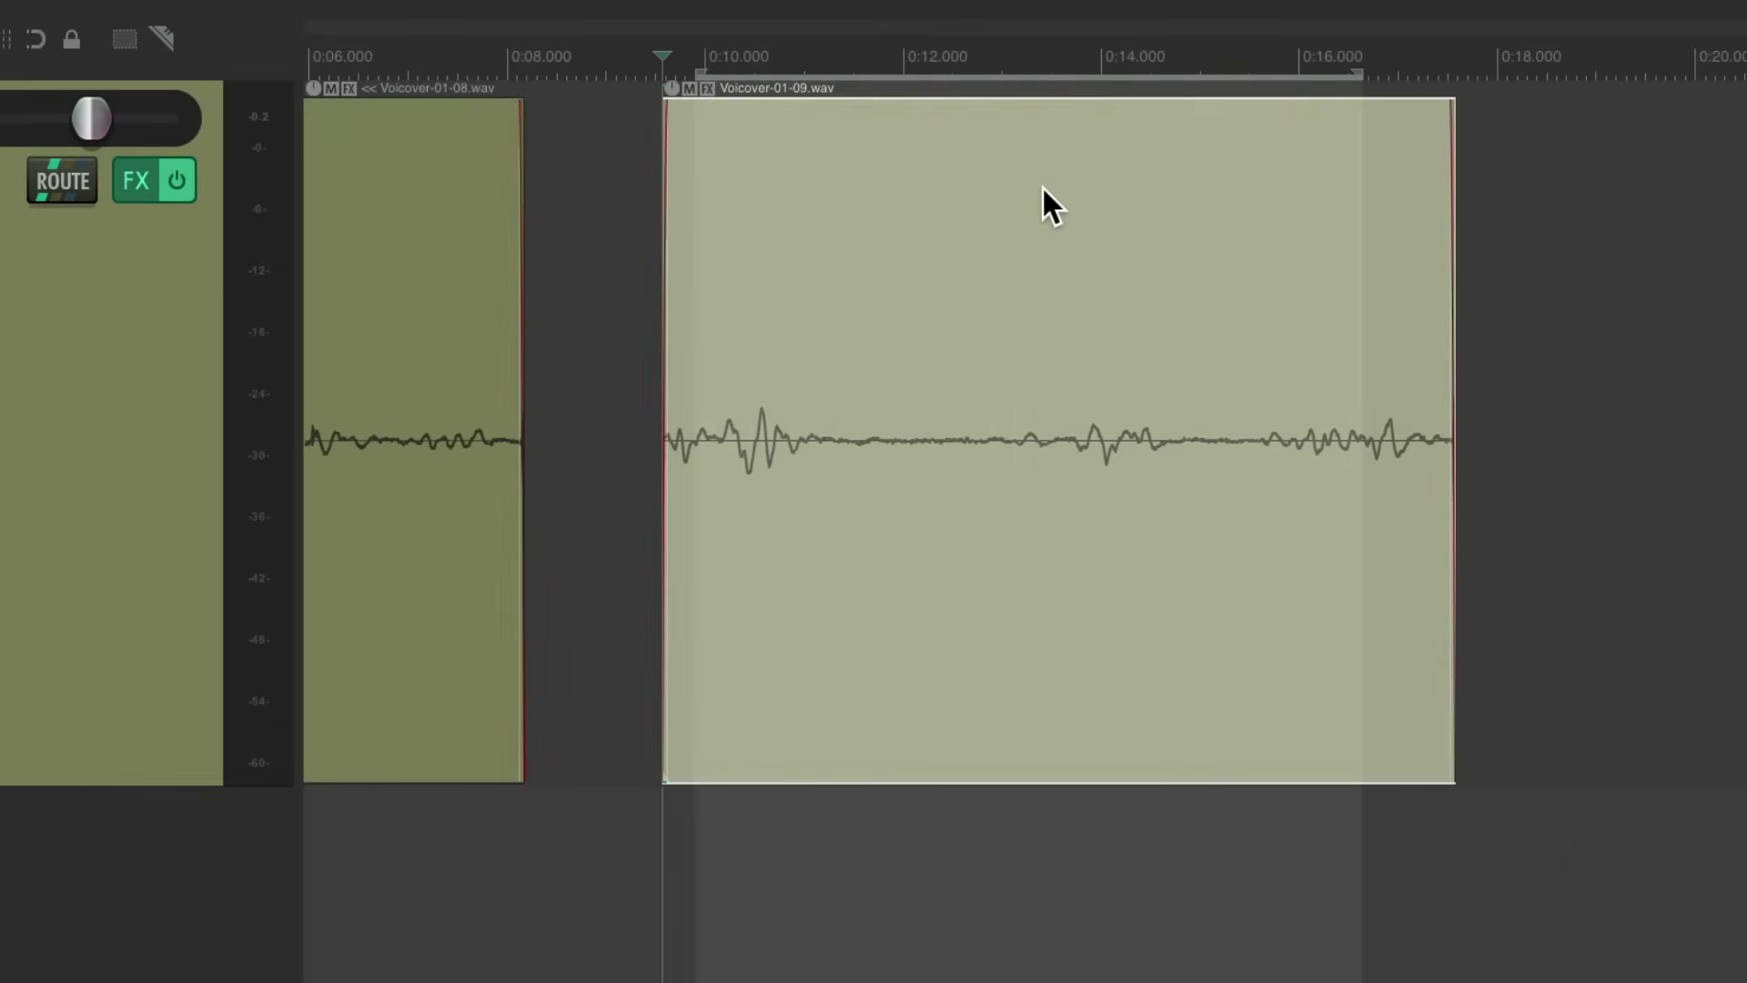
left_click(137, 180)
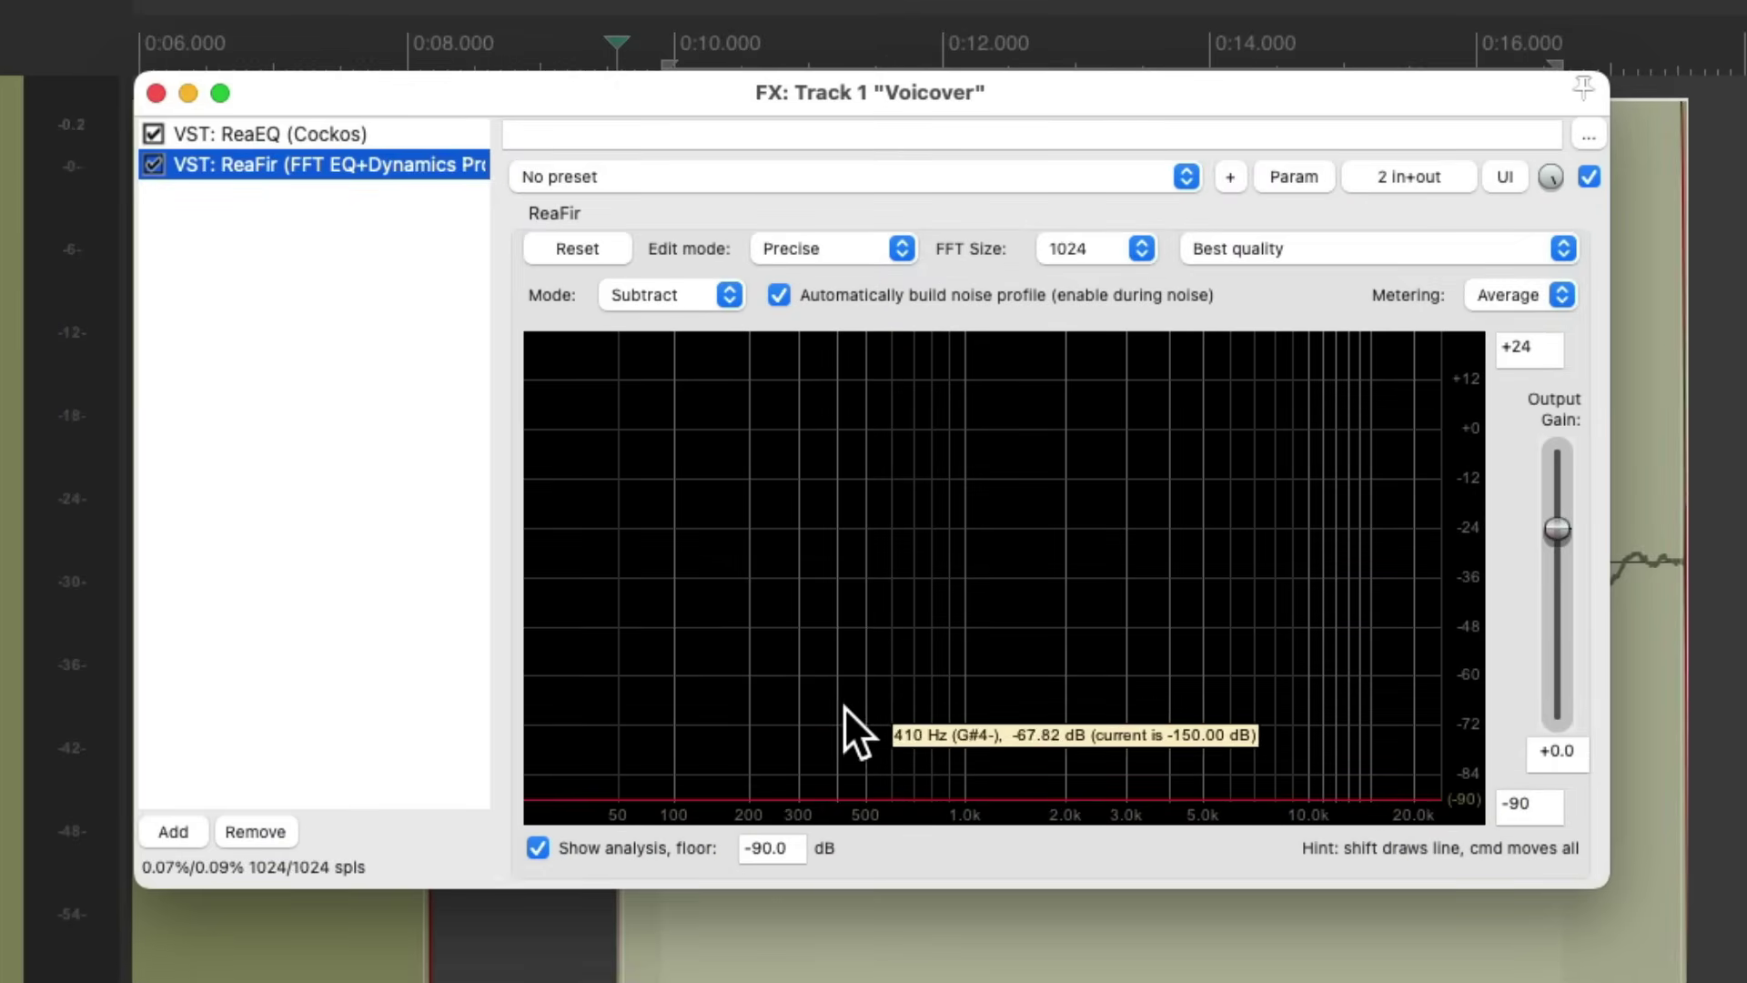
key("space")
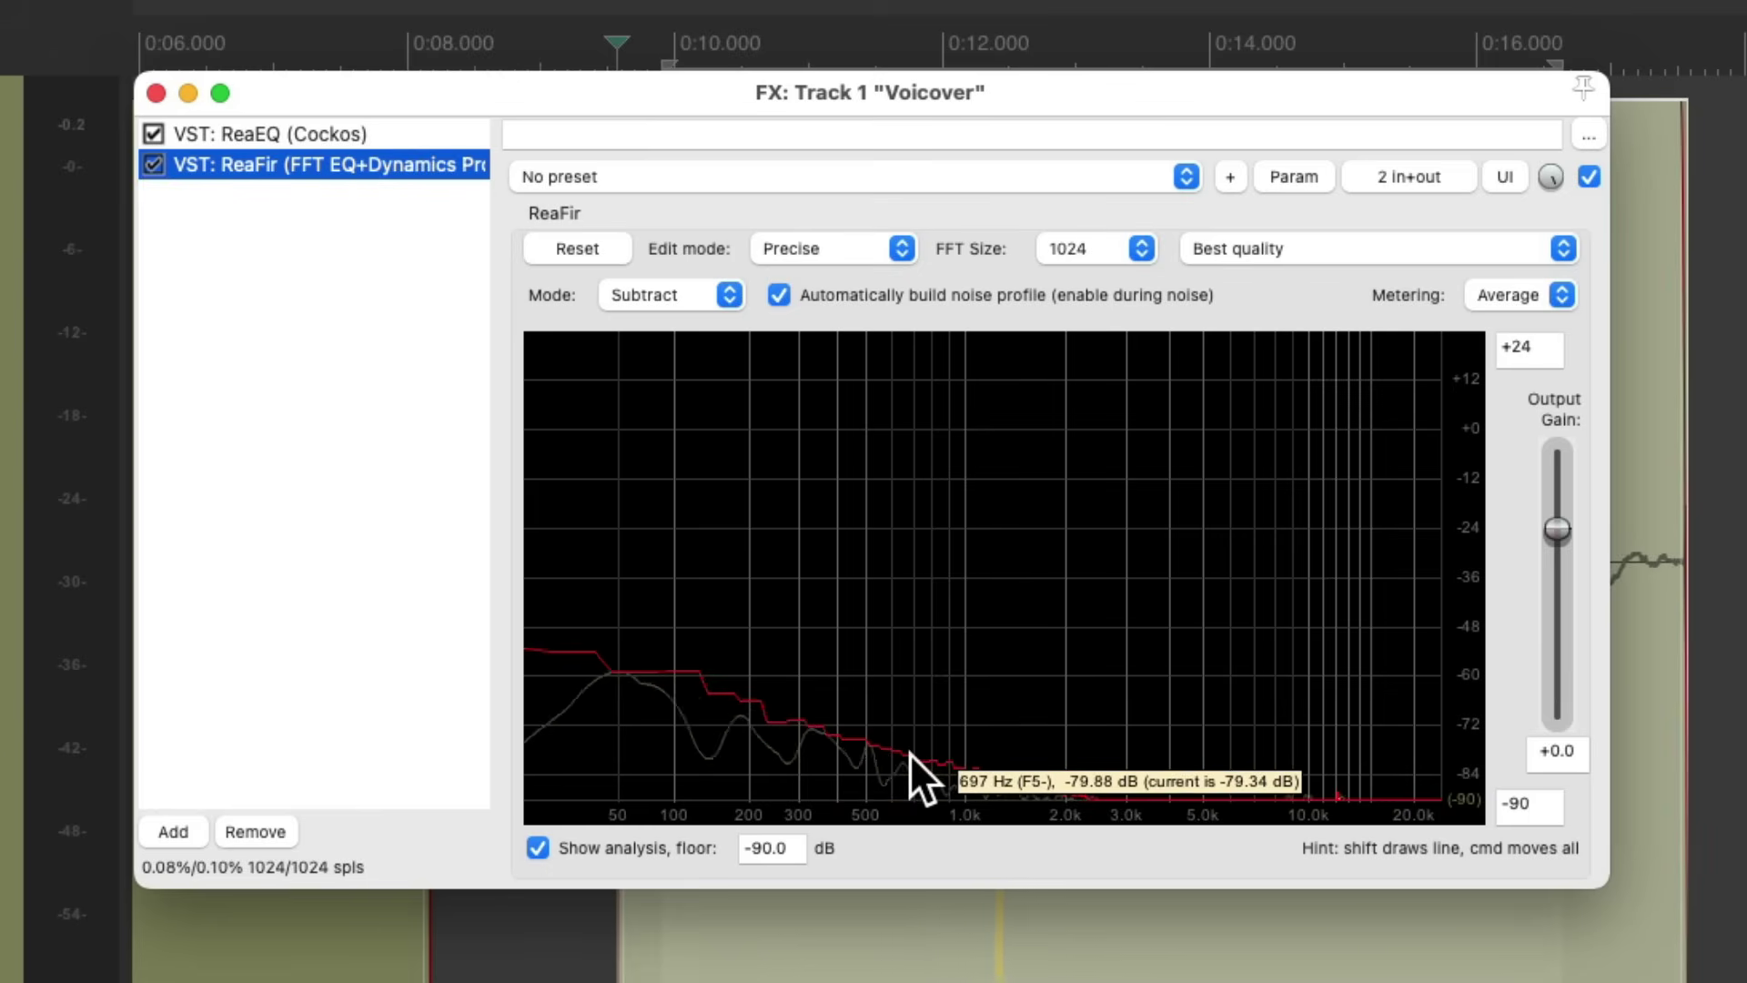
Step: Reset and rebuild ReaFir's noise profile from the noise, then freeze it with auto-build off
left_click(604, 250)
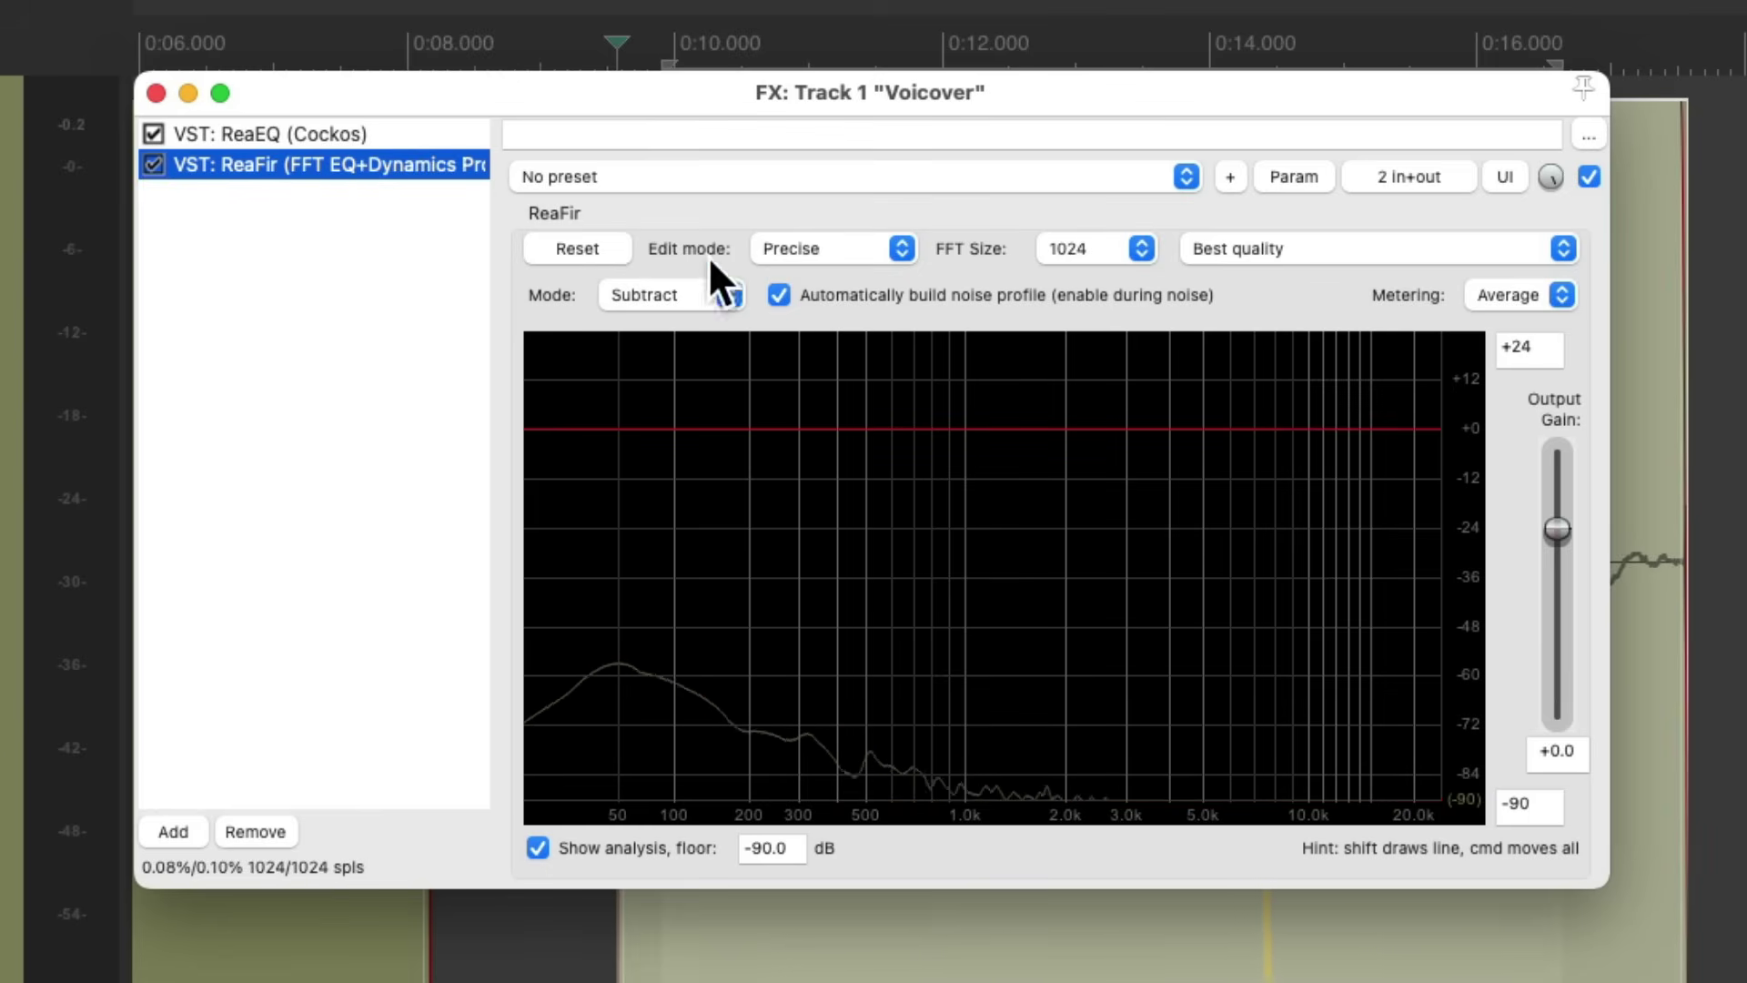
left_click(779, 295)
left_click(779, 294)
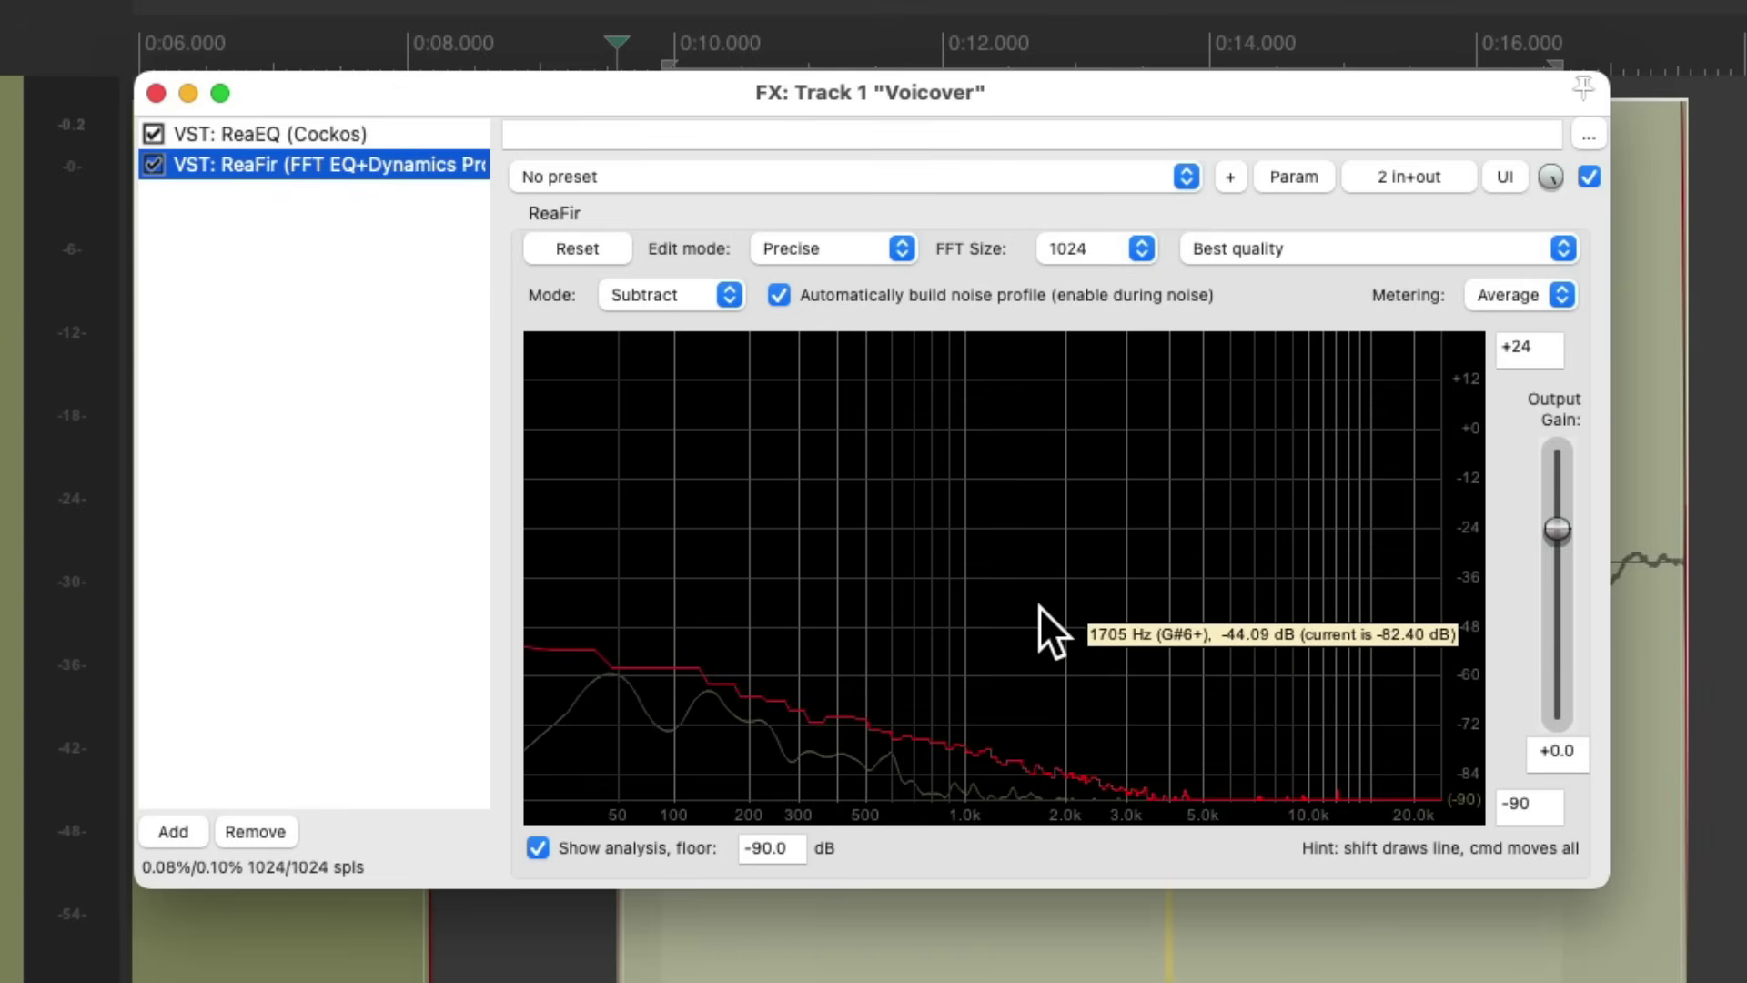
left_click(608, 255)
left_click(778, 295)
left_click(778, 297)
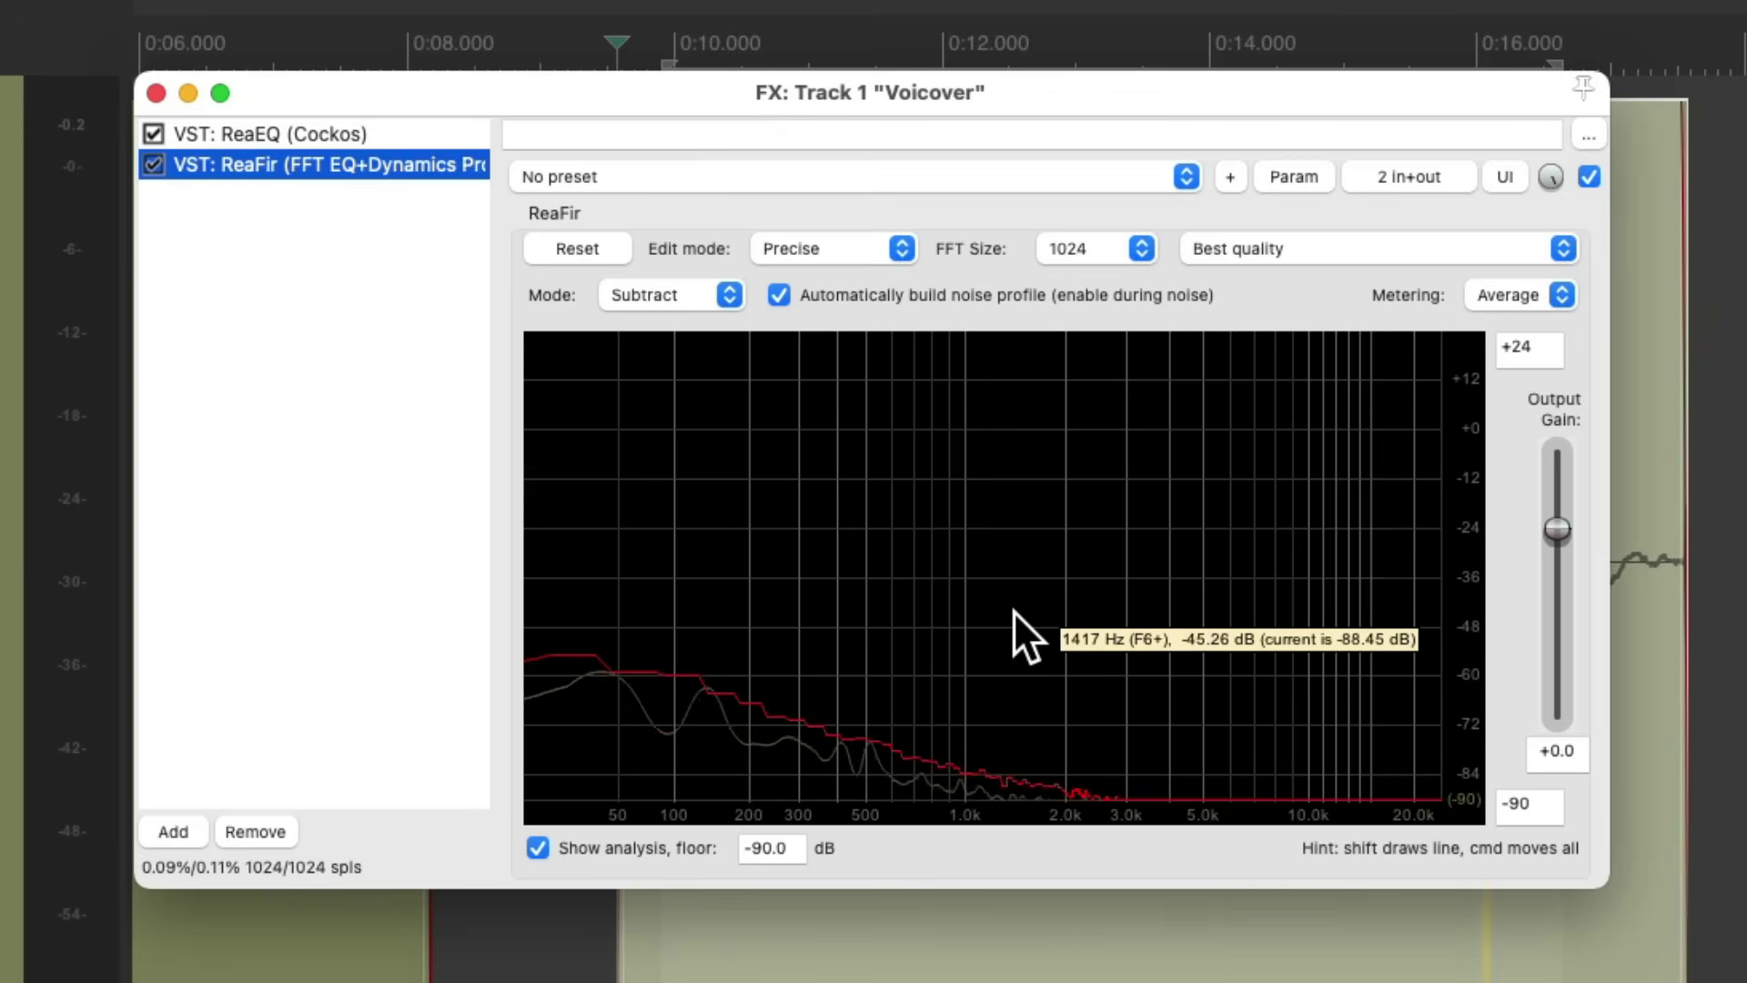
left_click(778, 299)
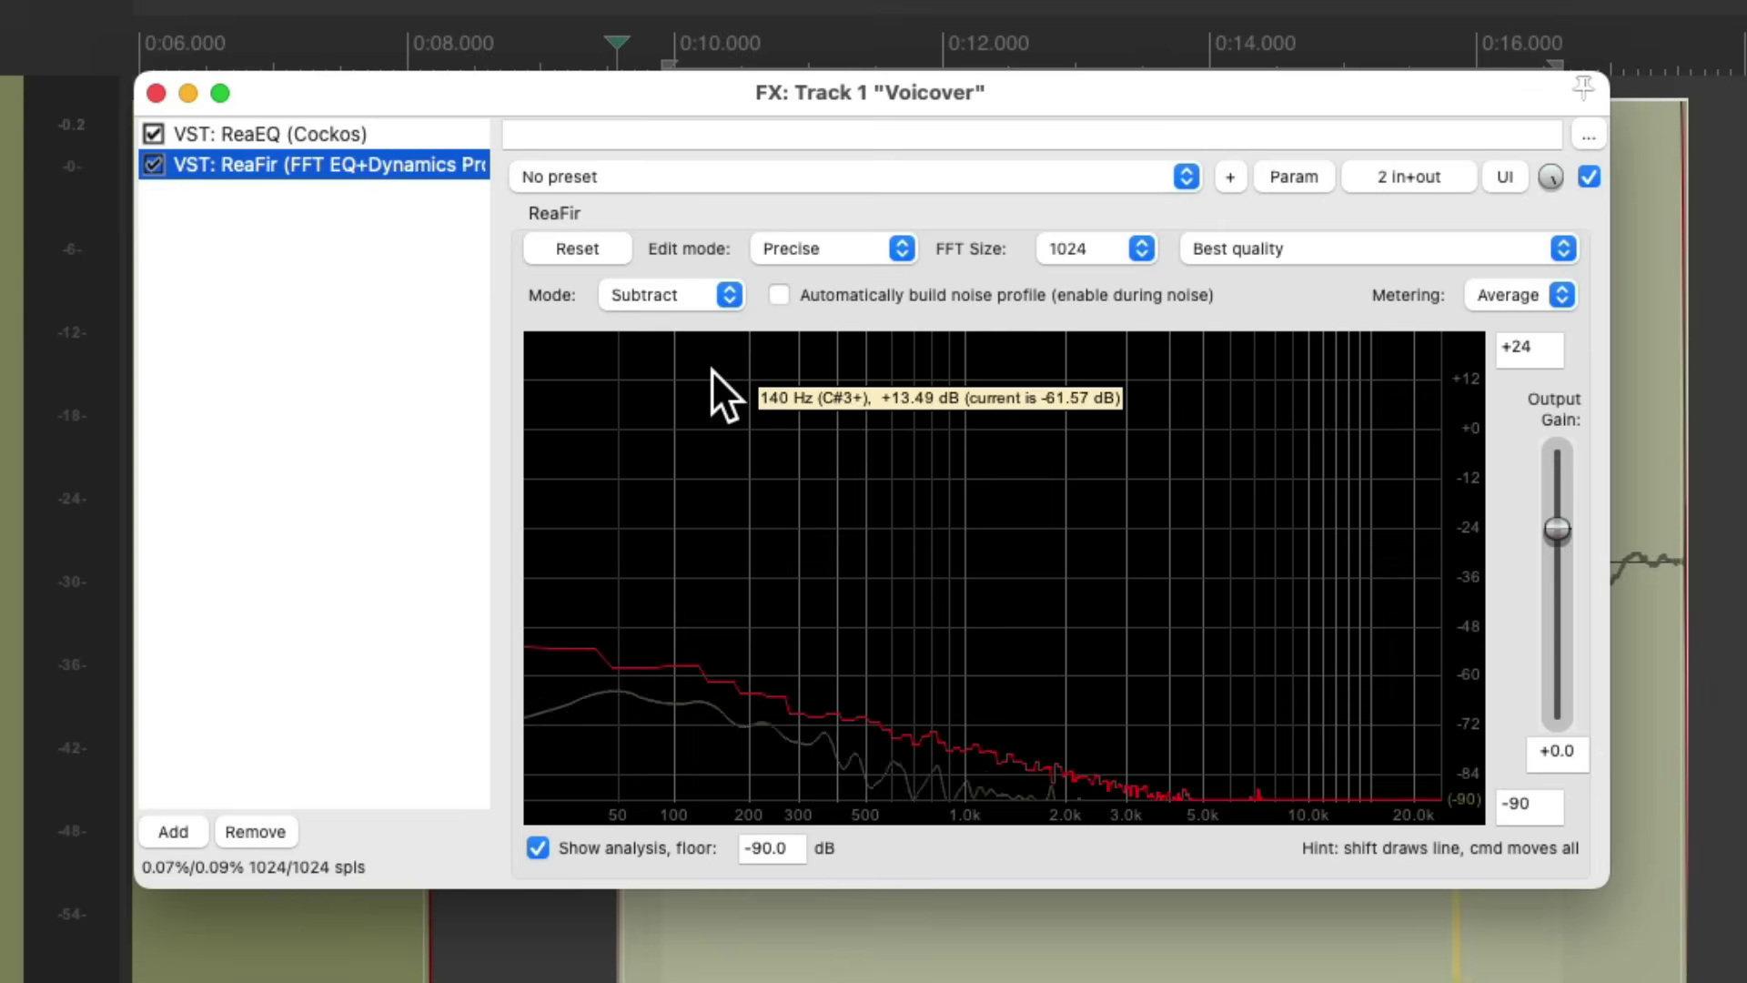
key("space")
left_click(153, 165)
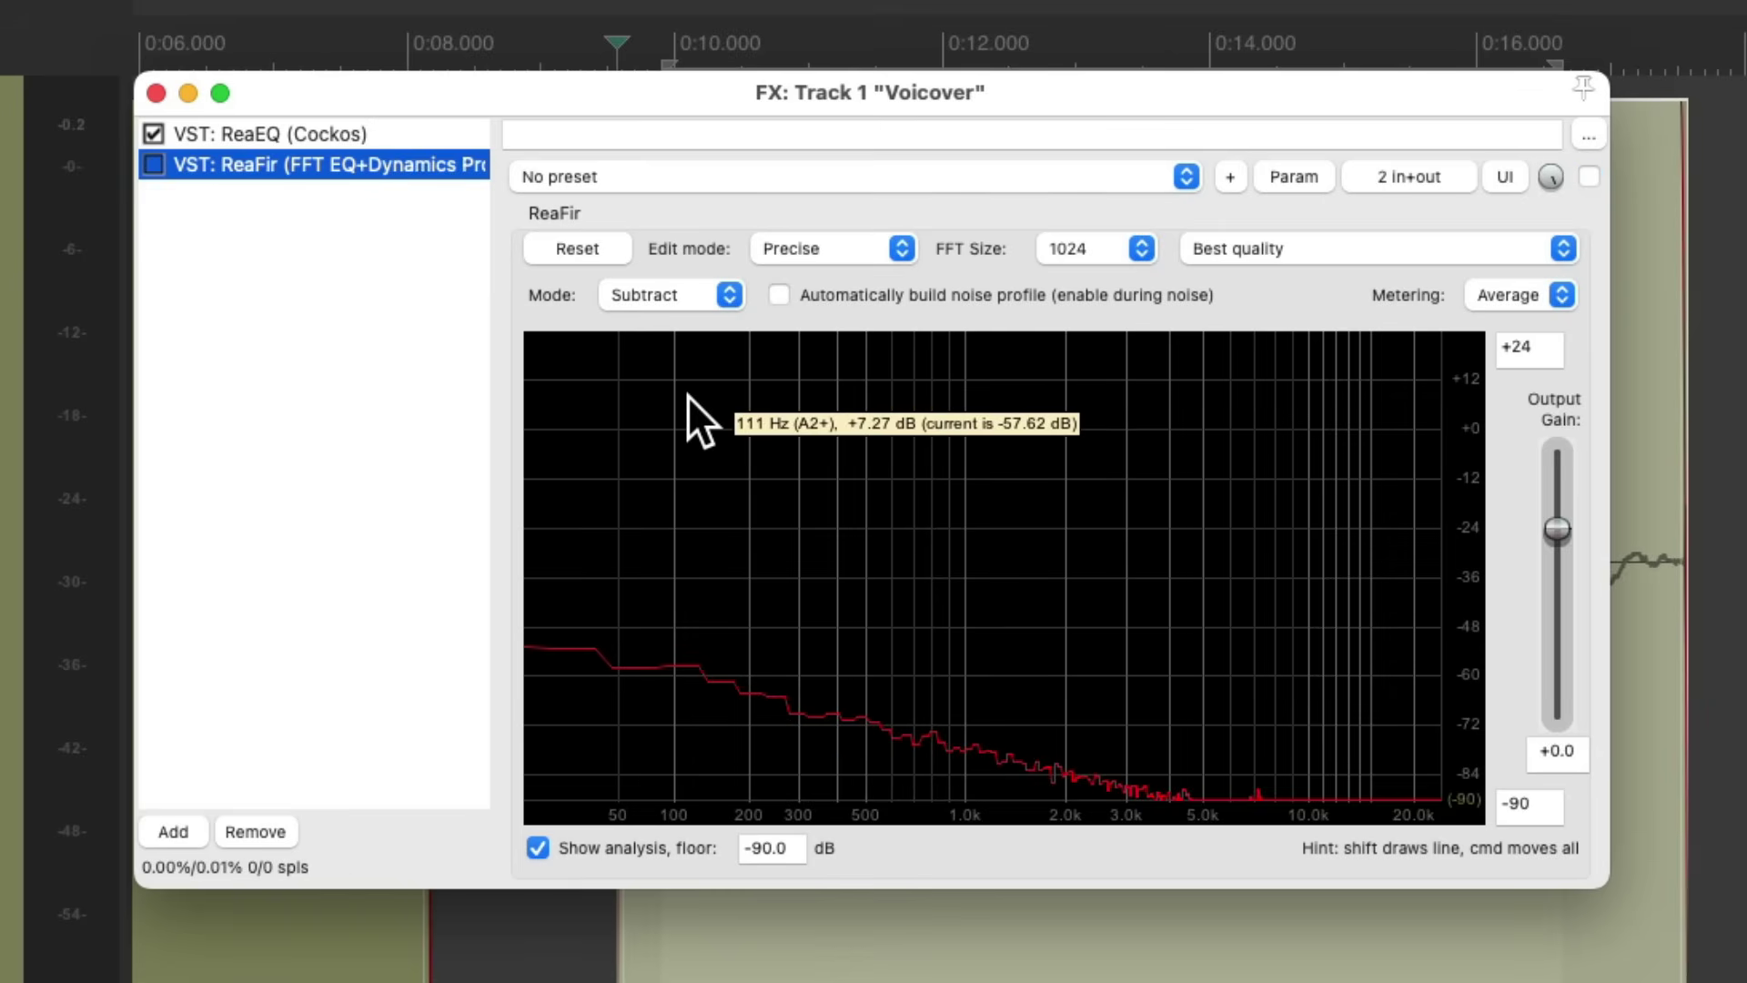
key("space")
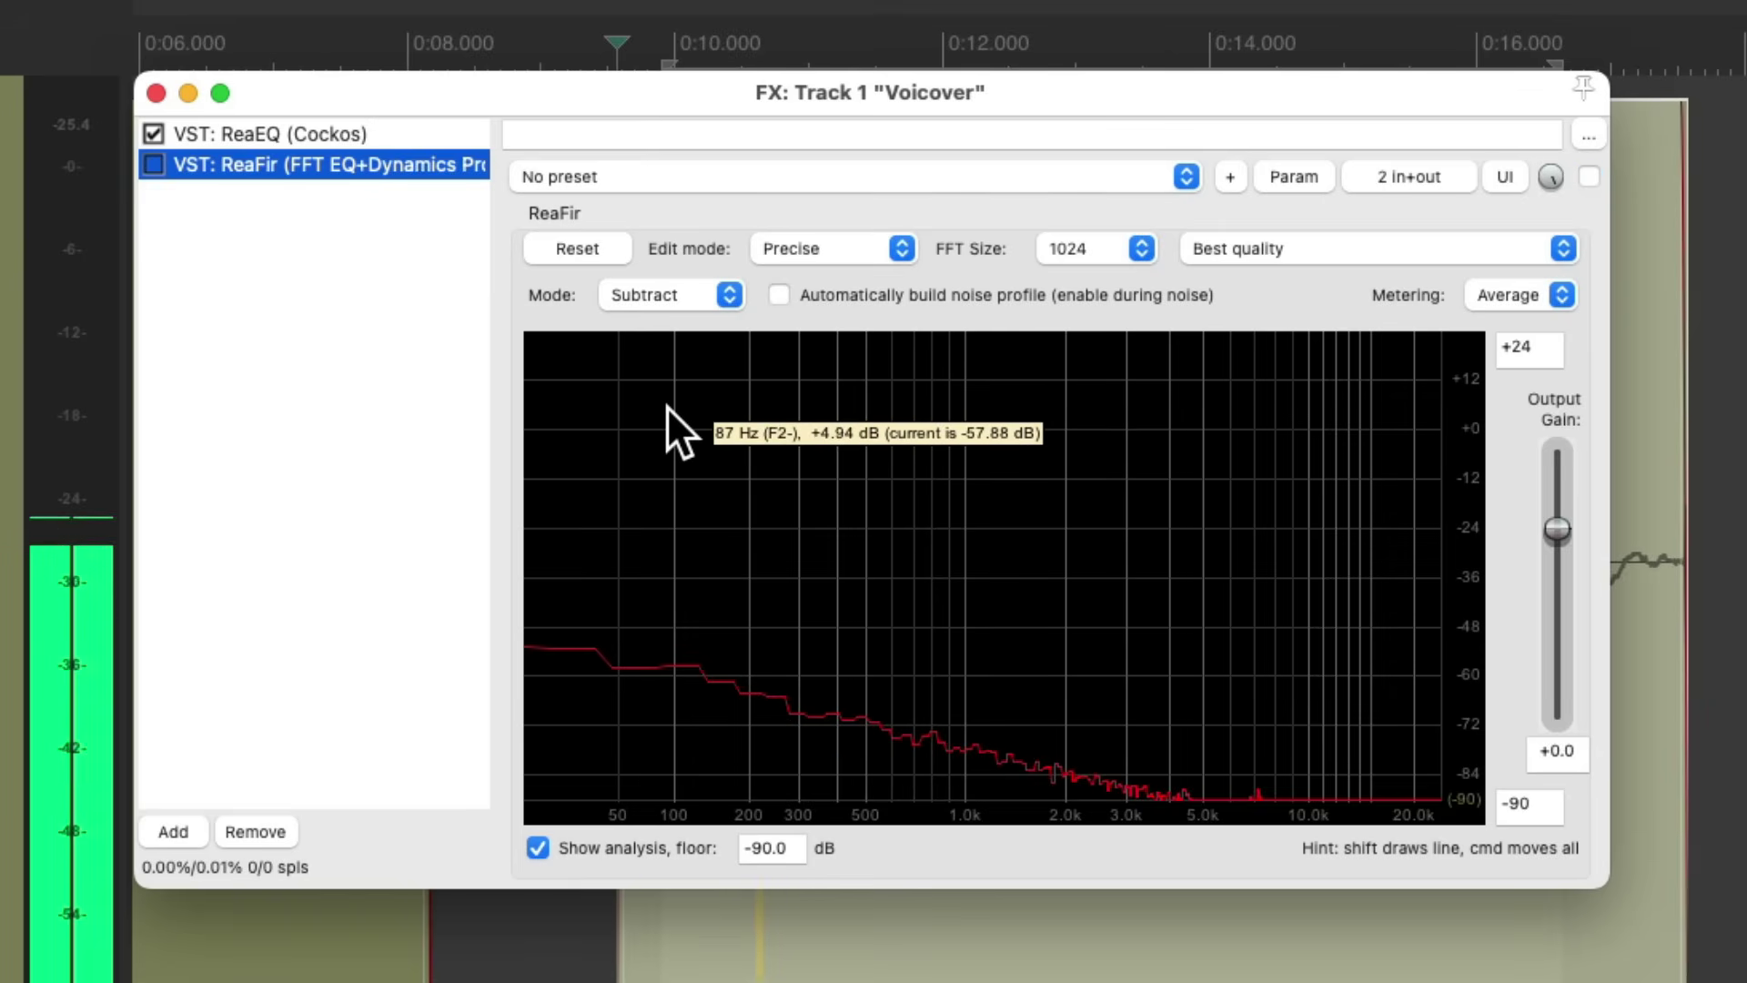
key("space")
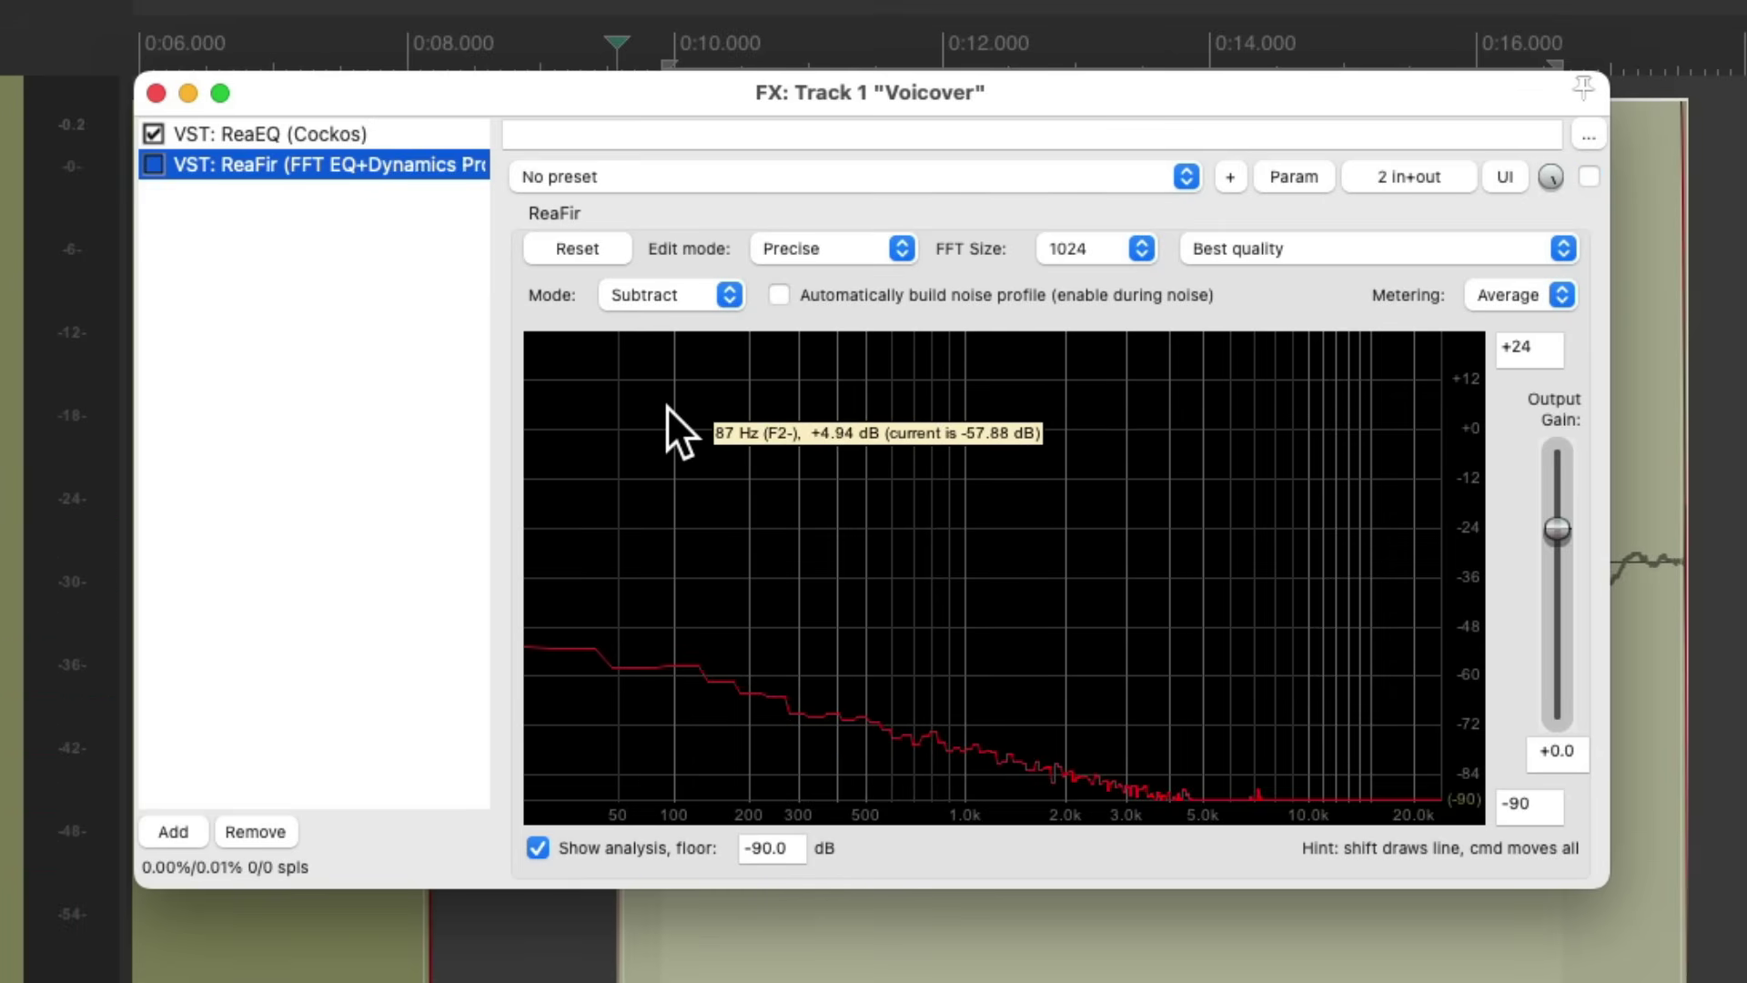
left_click(156, 166)
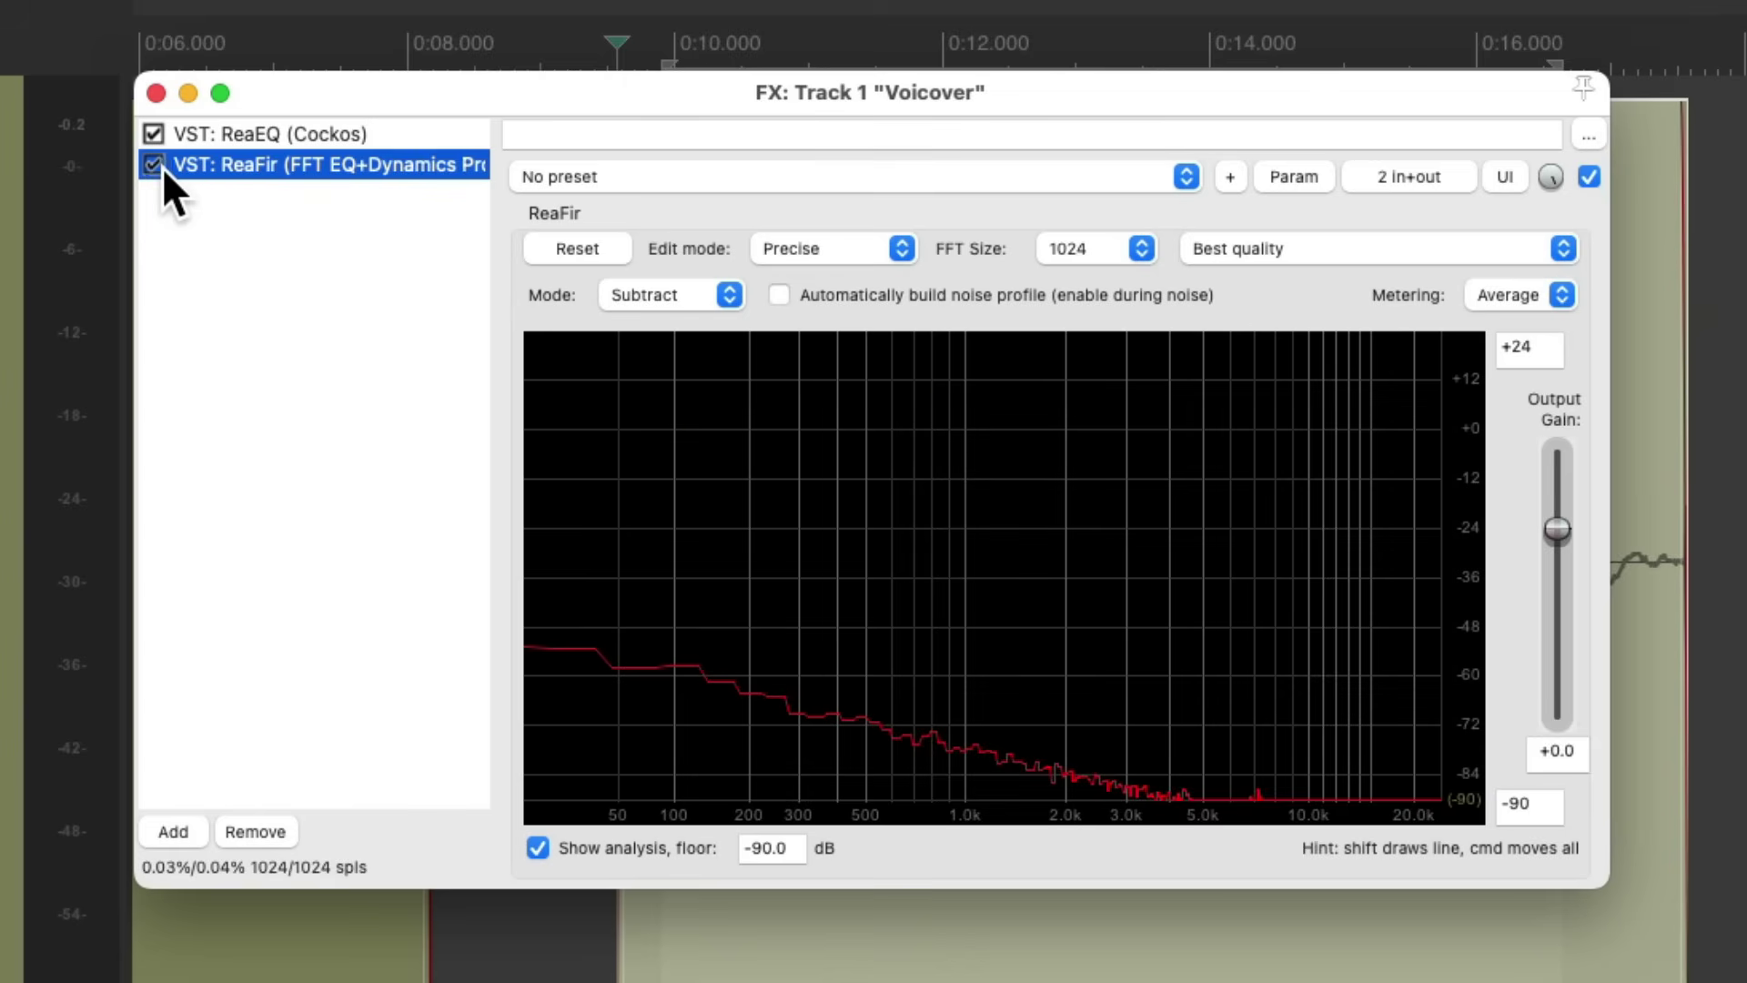
key("space")
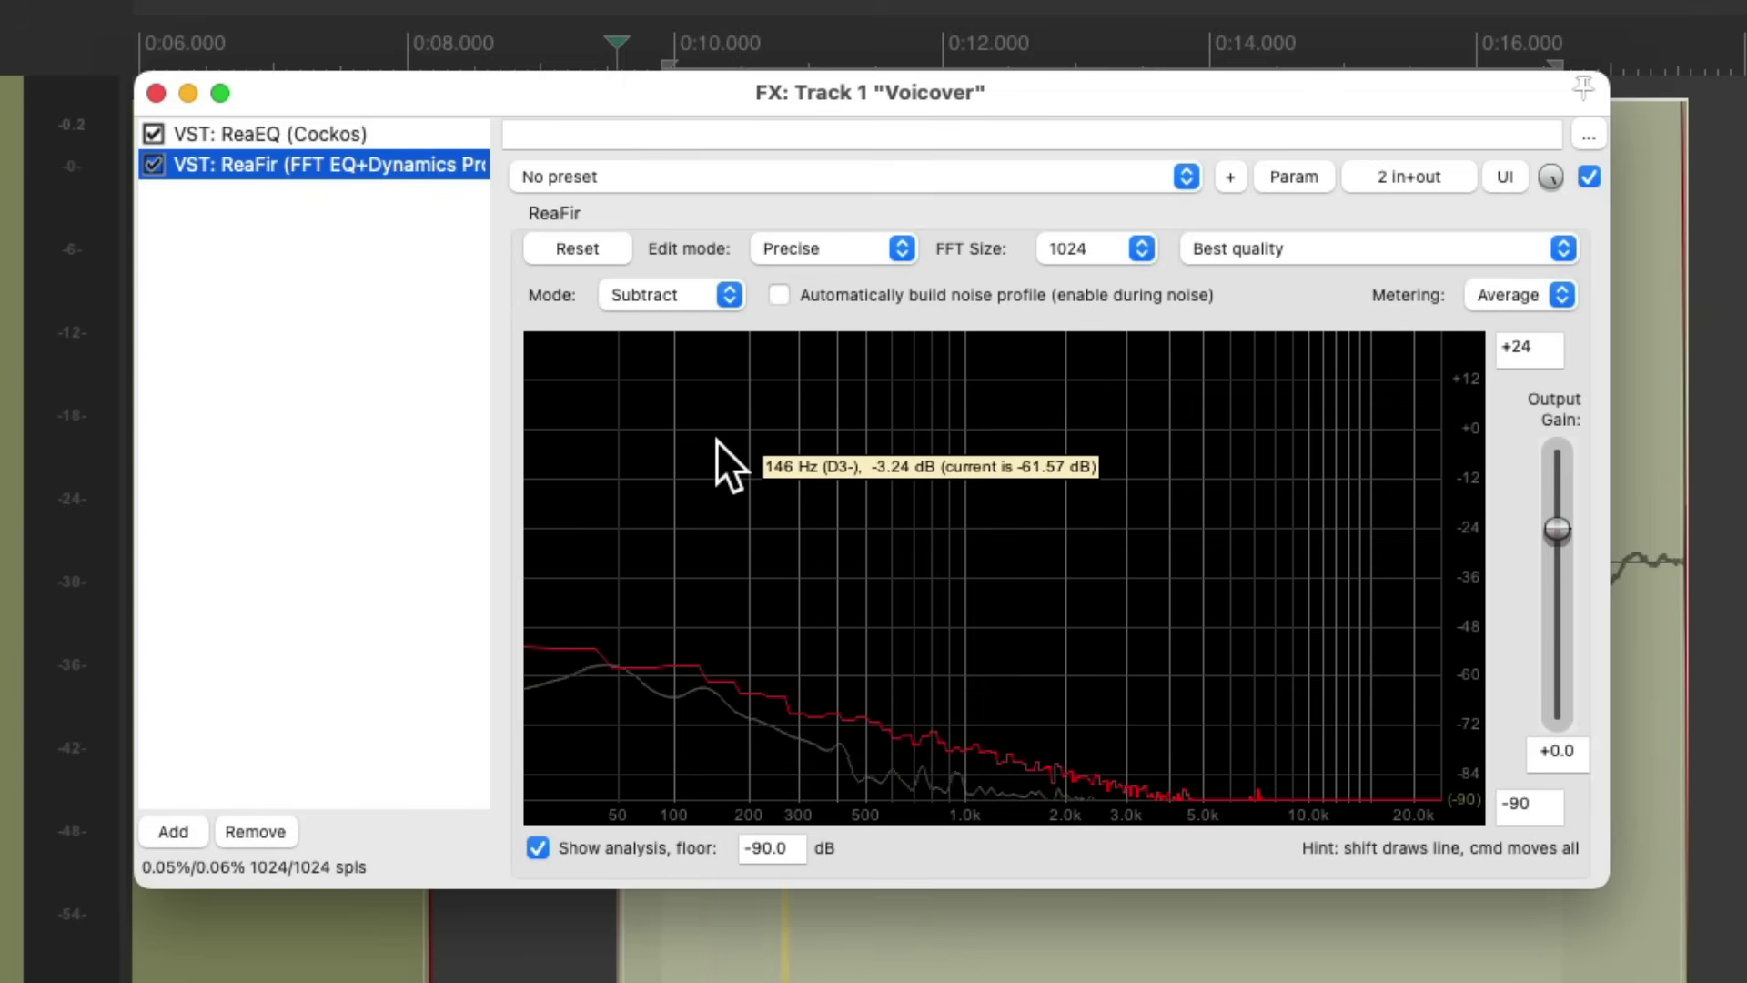
key("space")
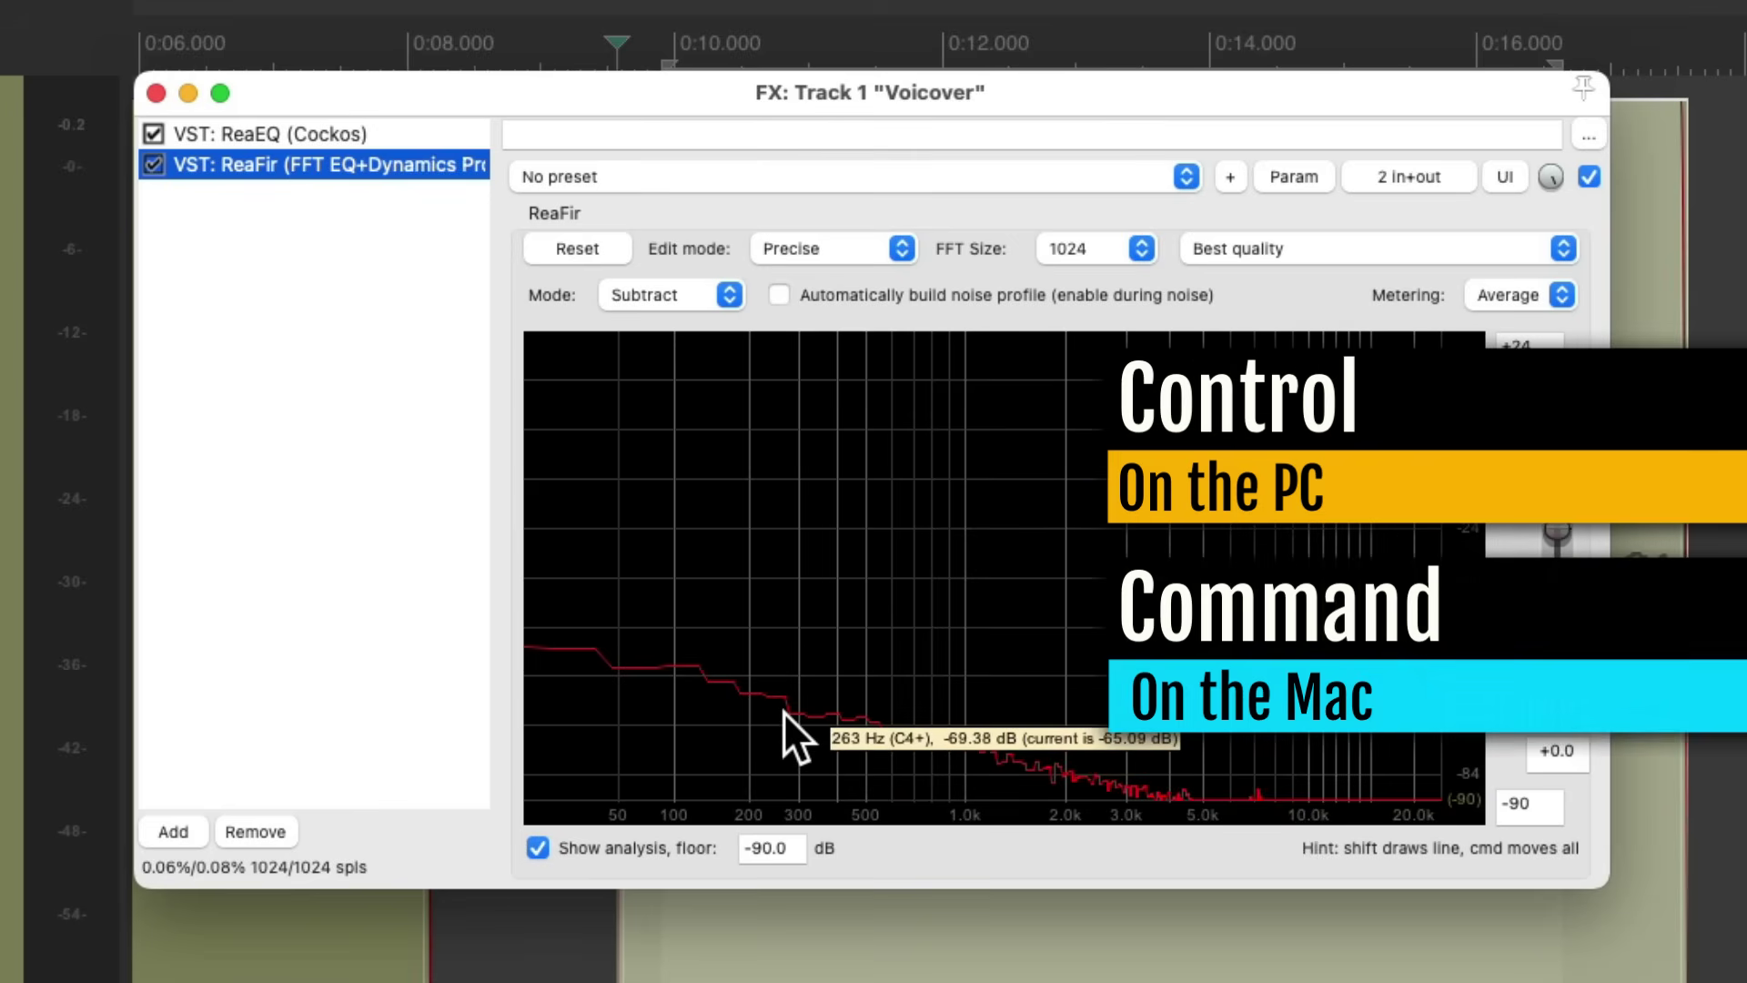
Step: Shift ReaFir's noise-profile curve down and up, then reset it and recapture it during playback
key("space")
left_click_drag(748, 690, 752, 789)
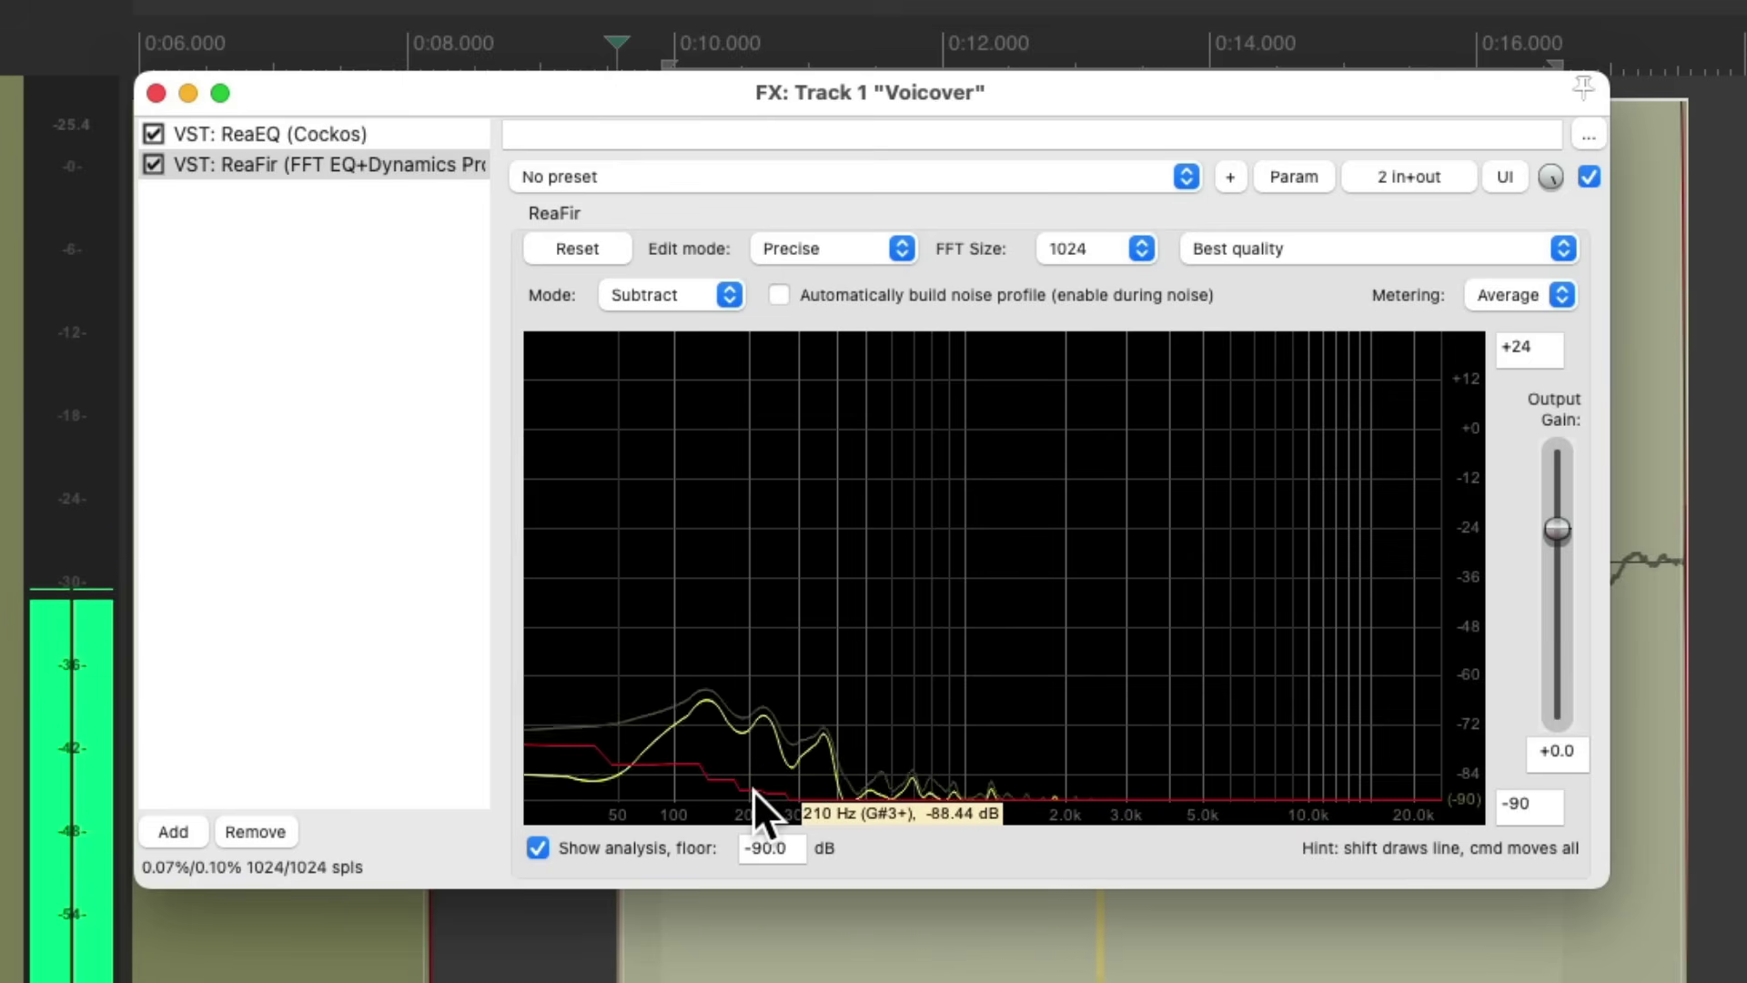
left_click_drag(752, 790, 744, 524)
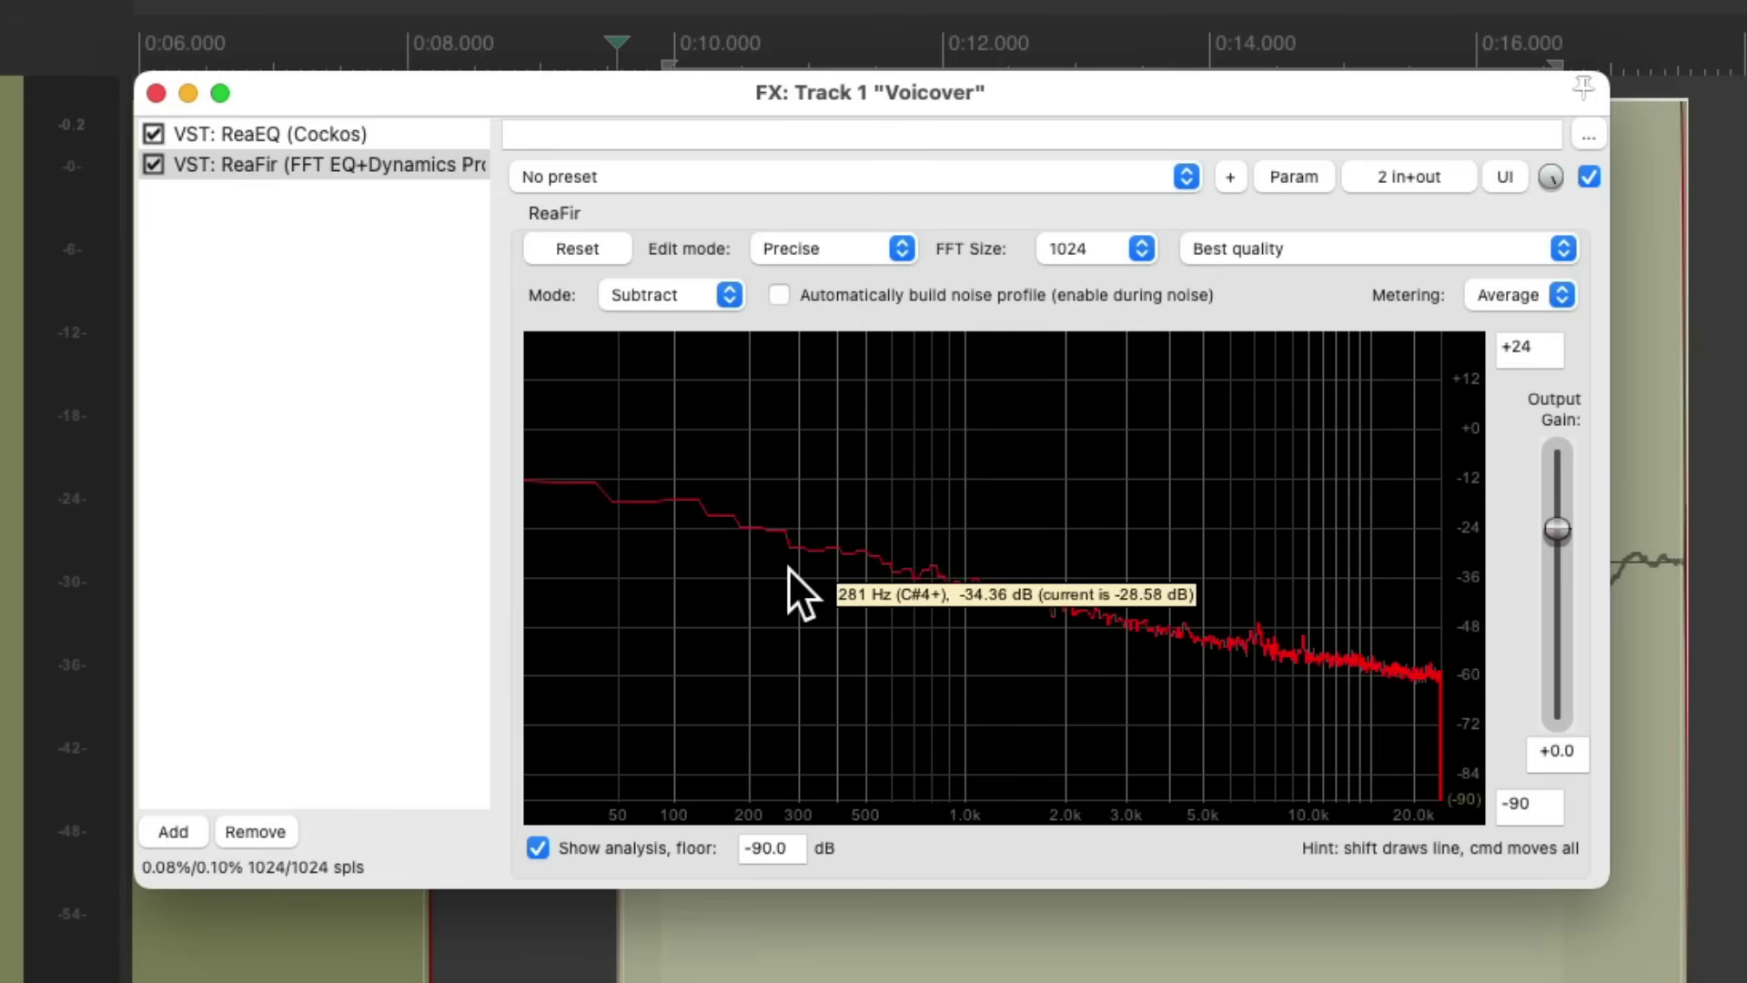
left_click(779, 293)
left_click(603, 249)
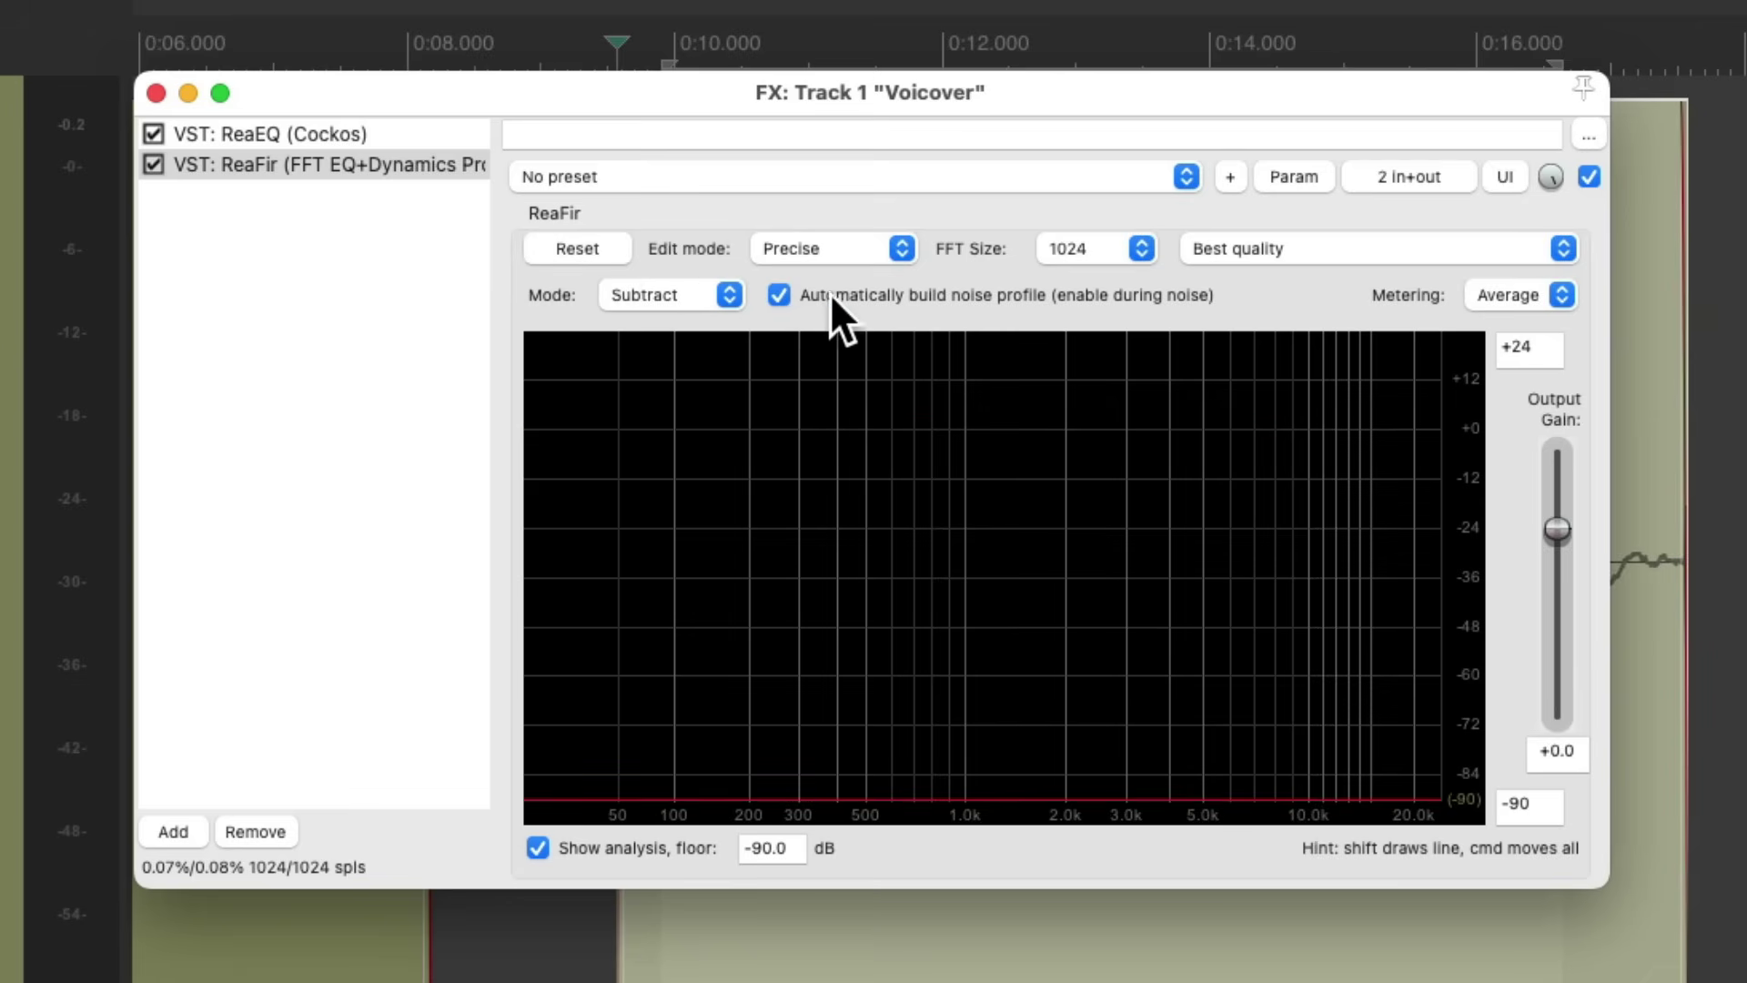
key("space")
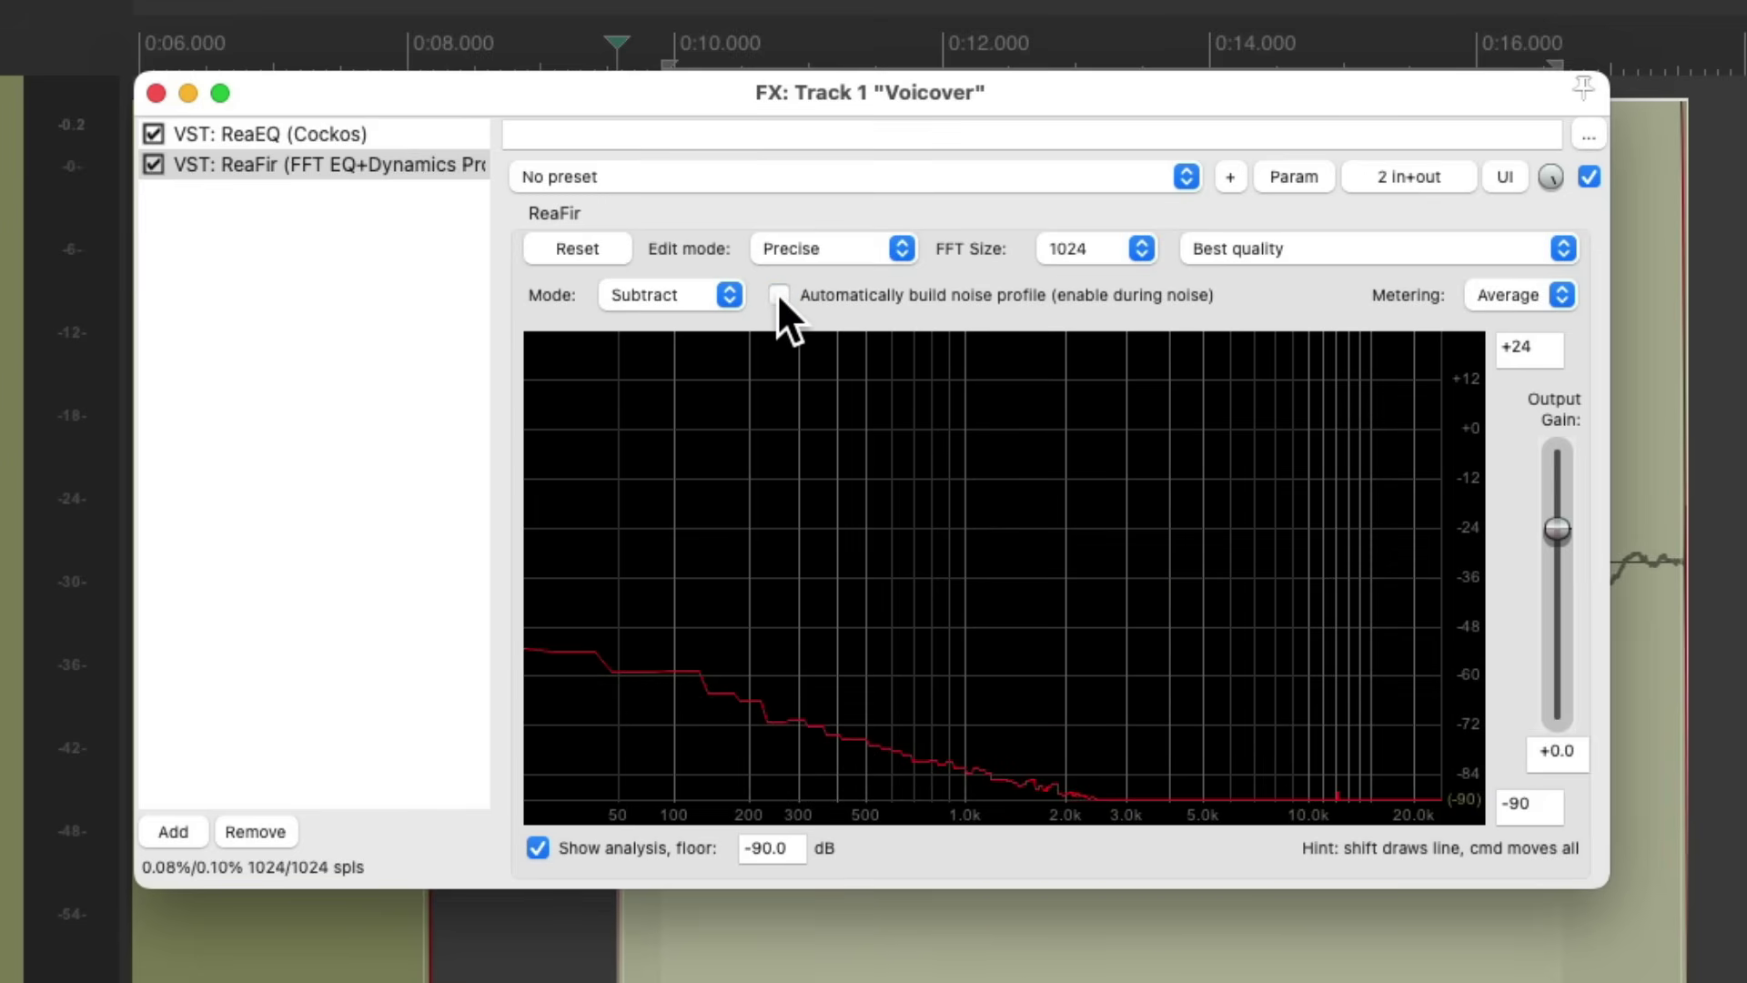
left_click(156, 93)
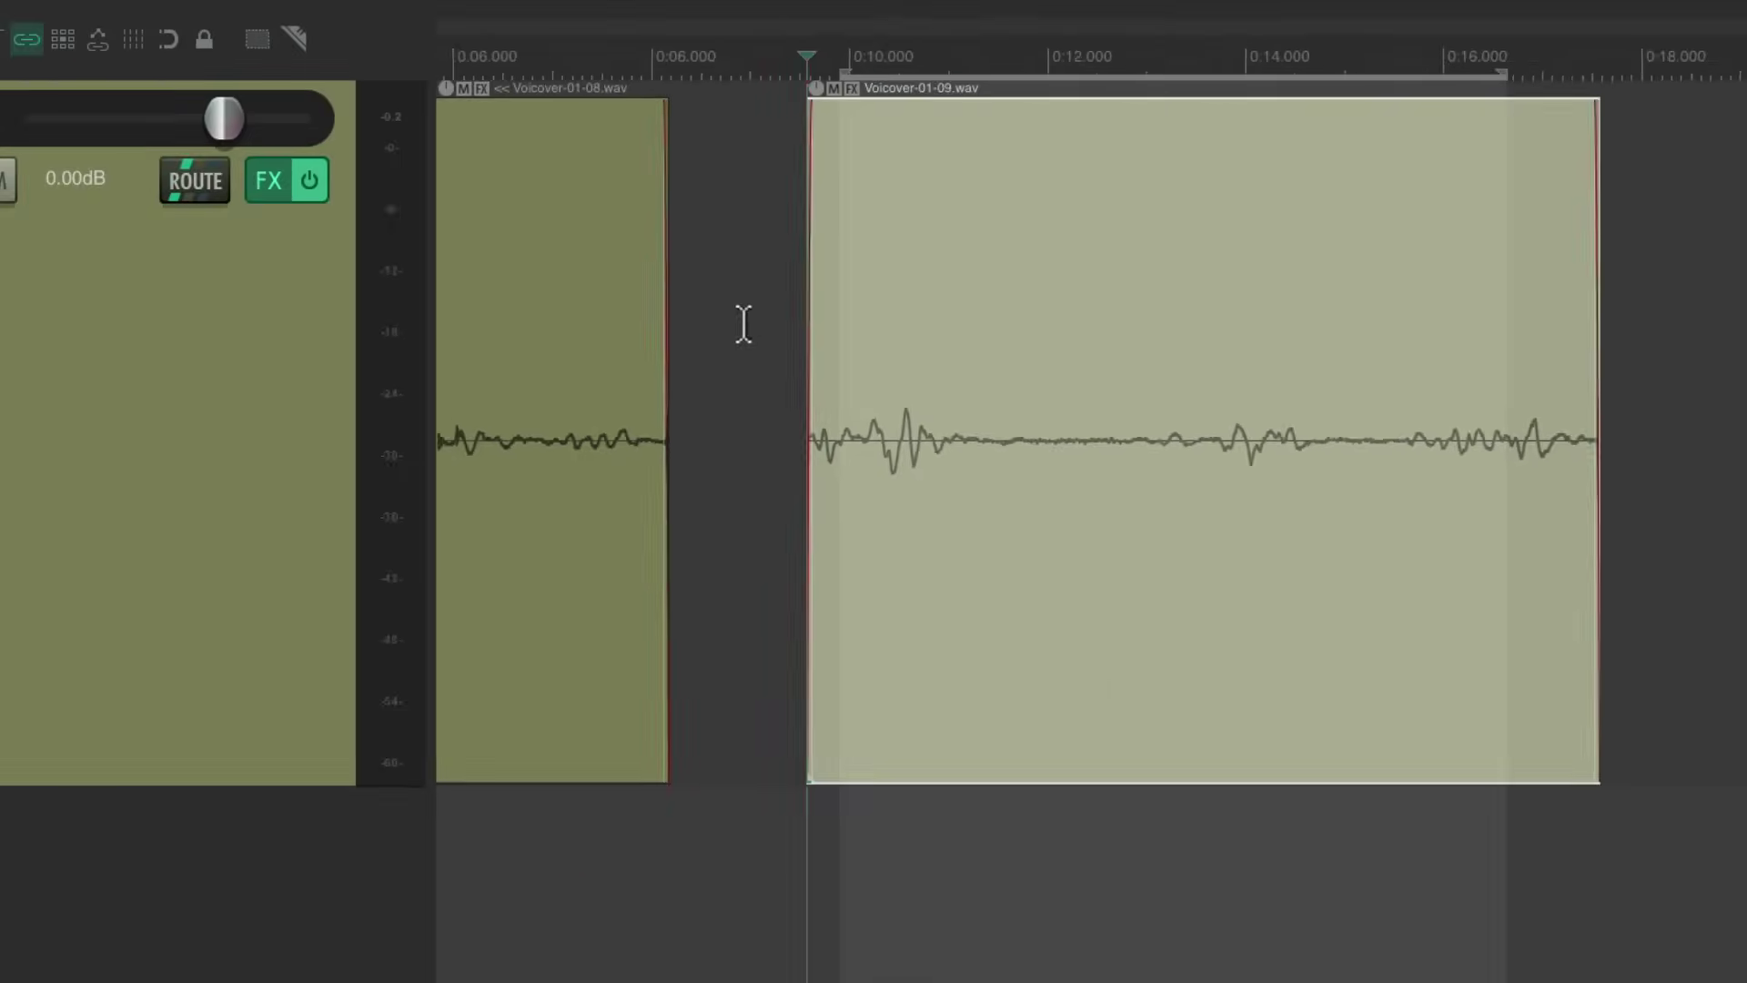
Step: Play the voiceover from about 0:00.8, then again with all track effects bypassed
scroll(543, 404, "left", 5)
left_click(517, 57)
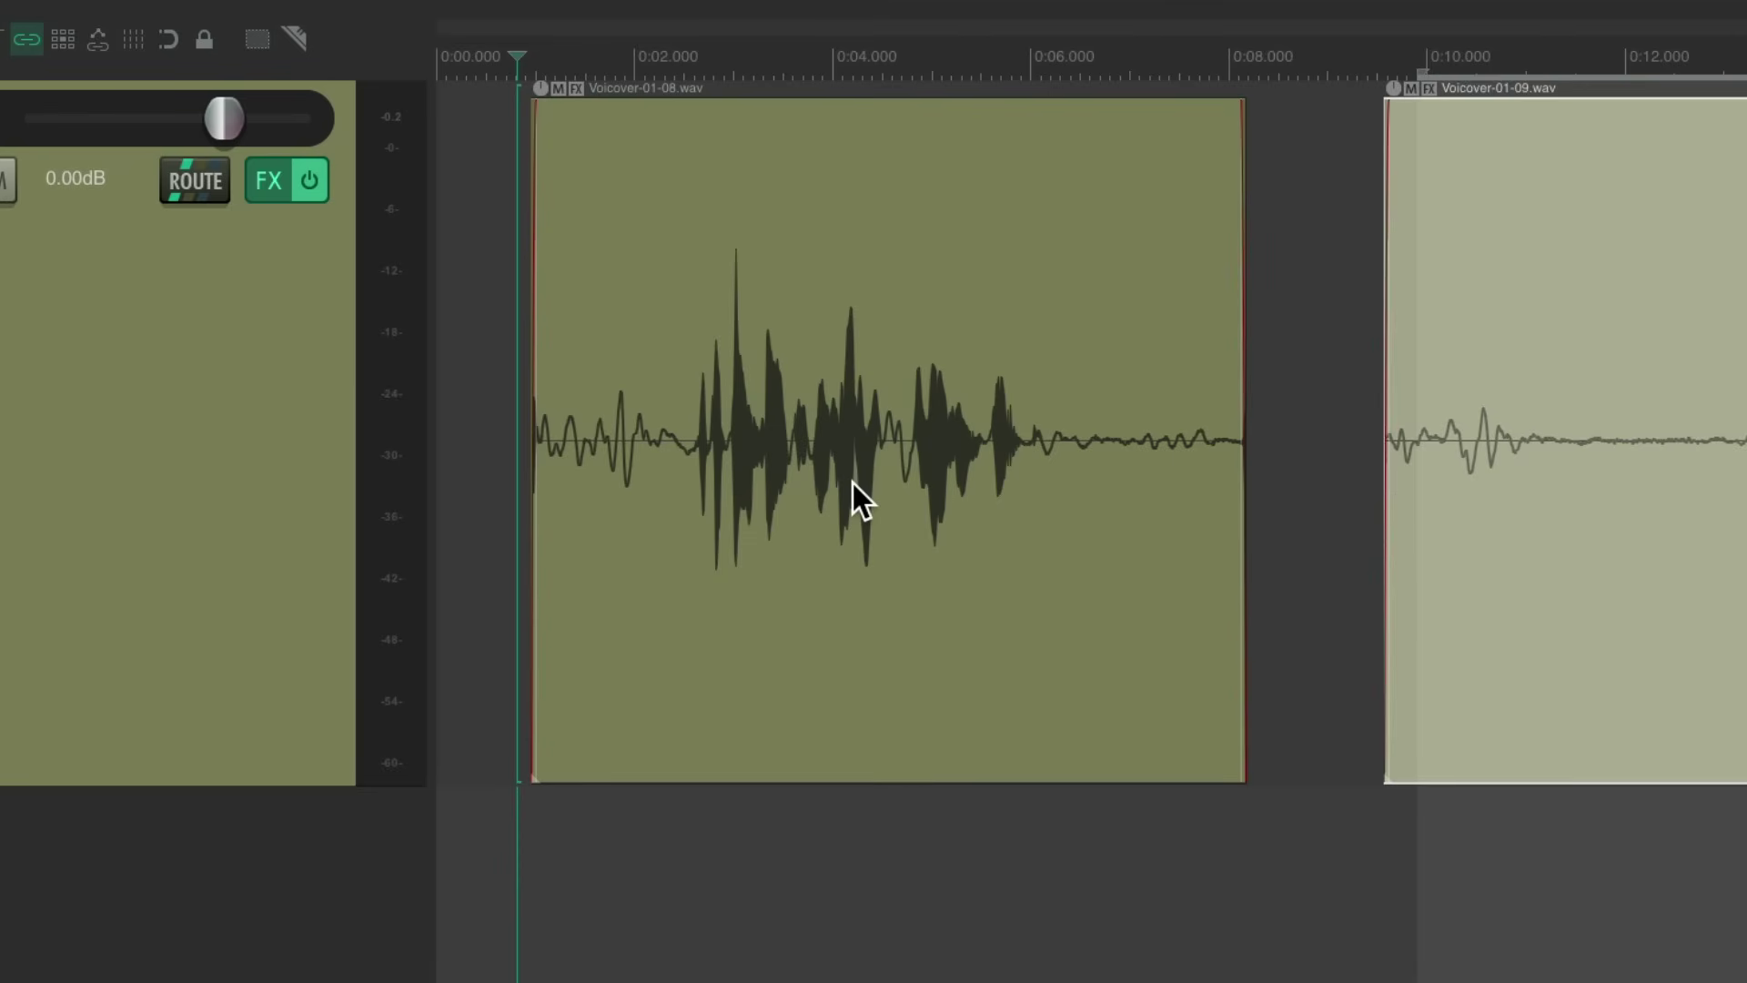
key("space")
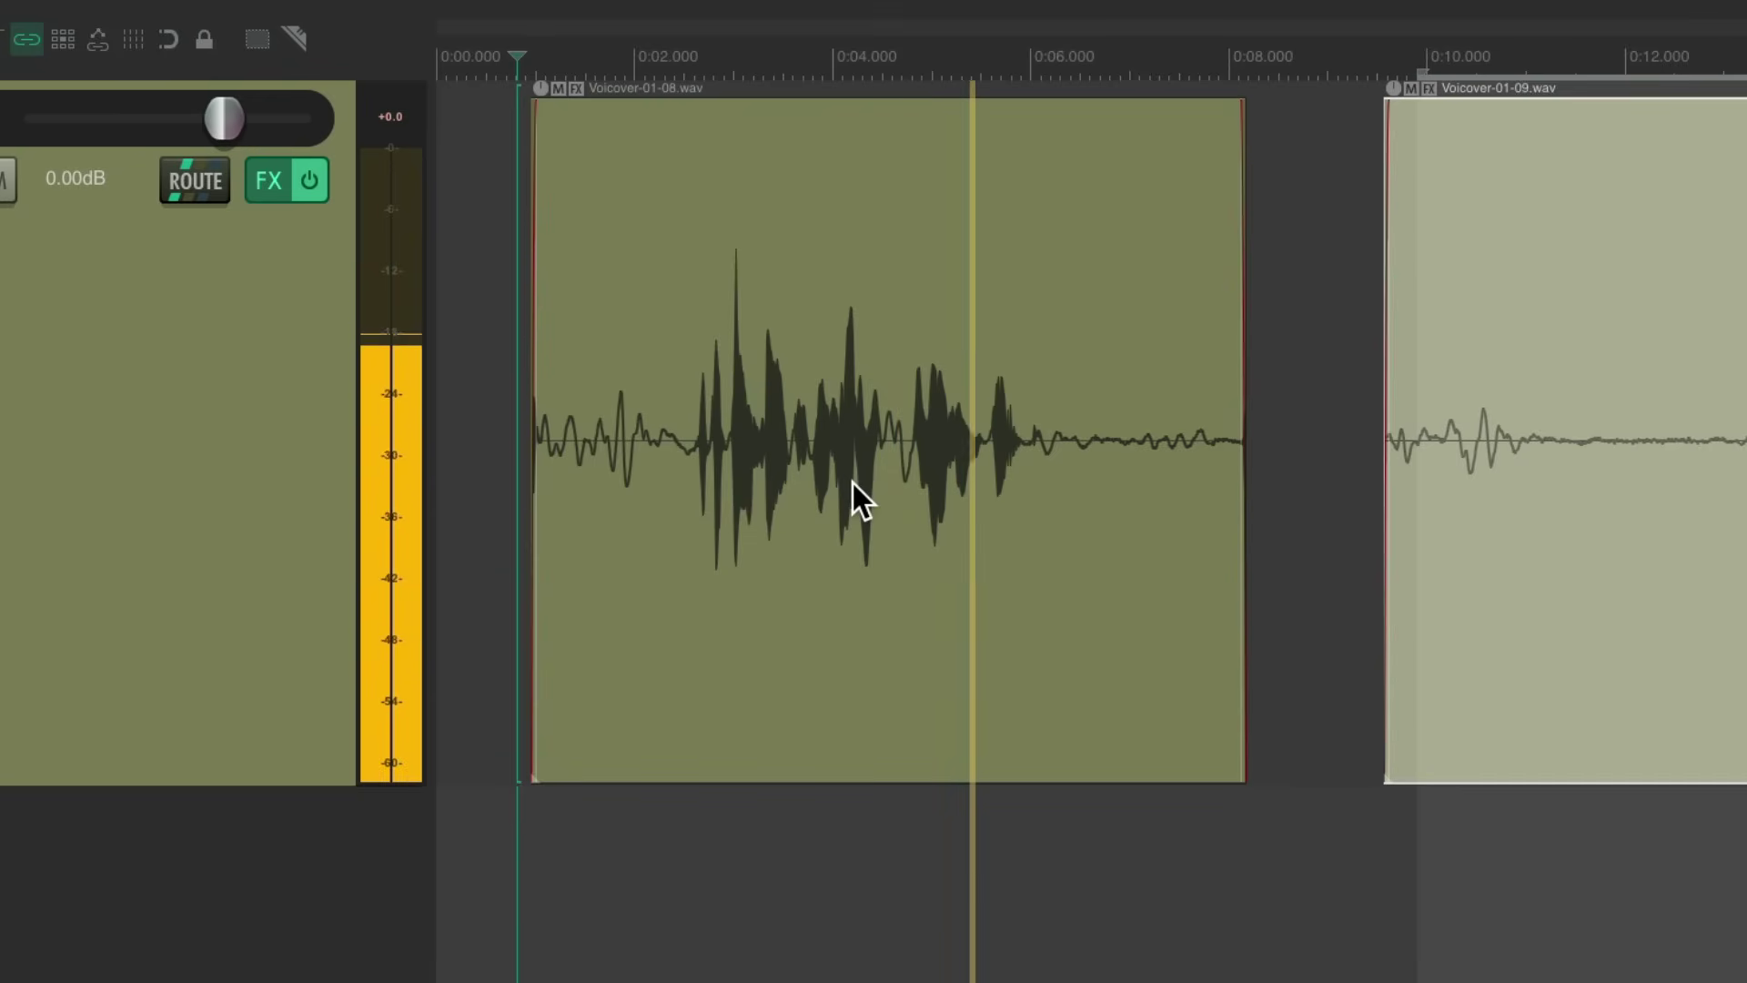
key("space")
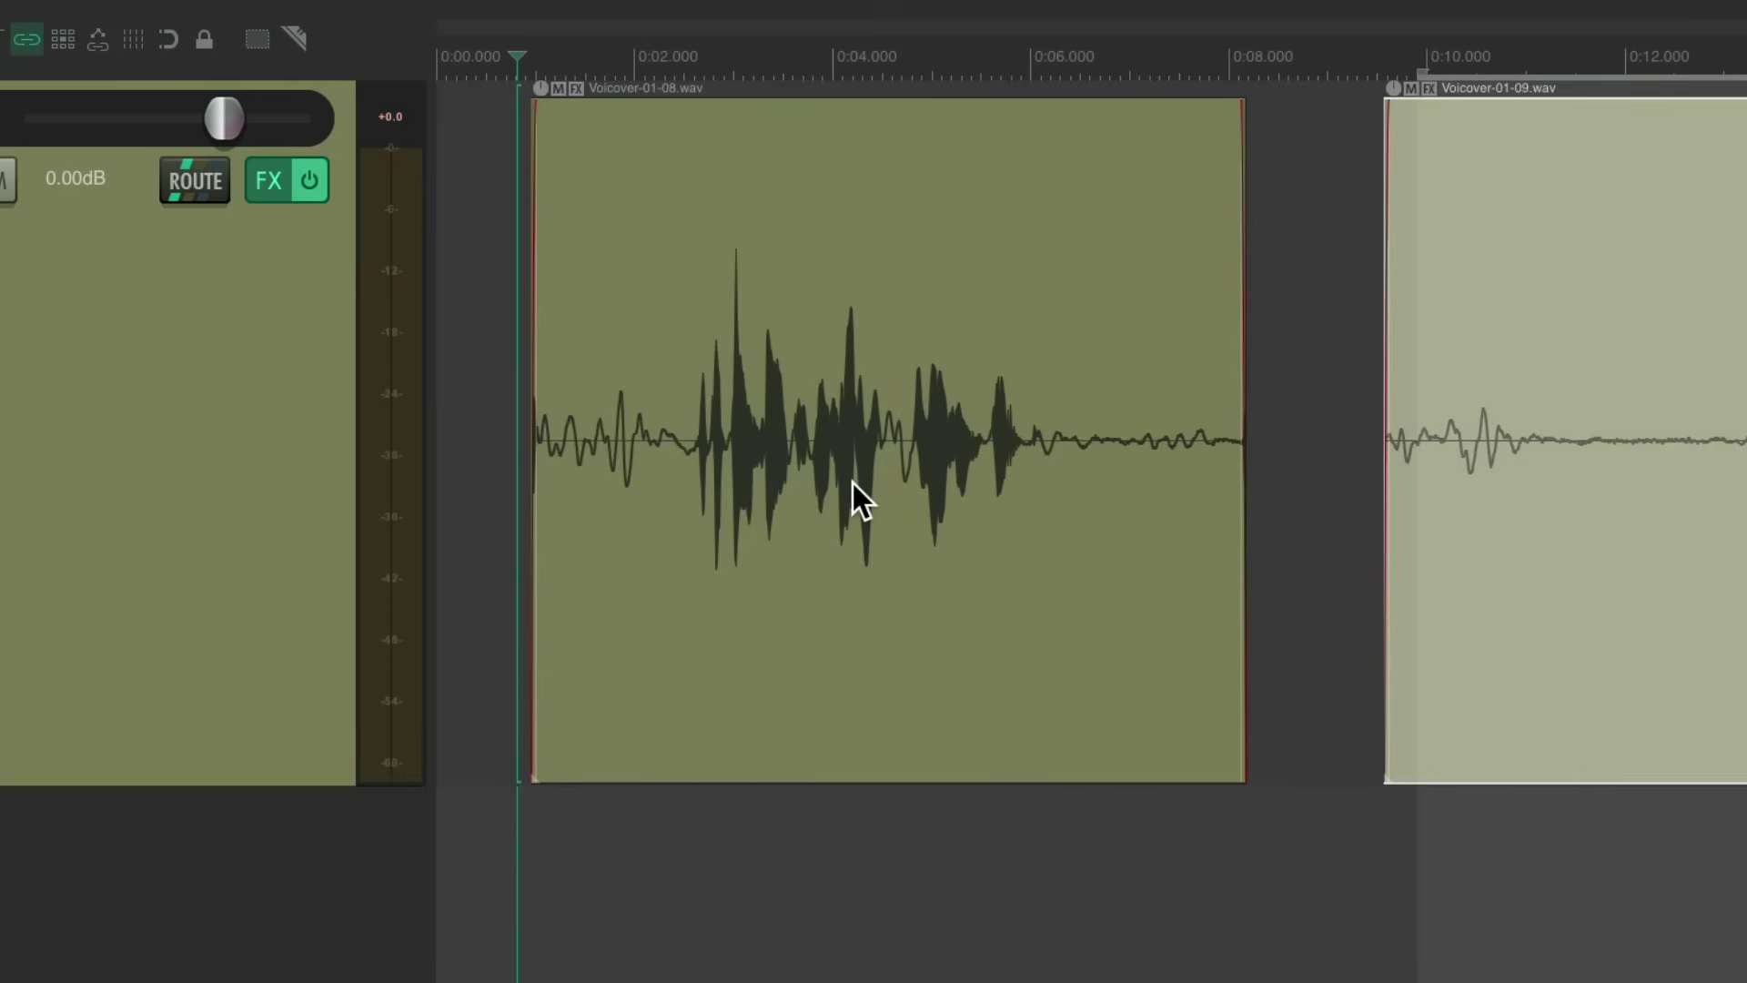
left_click(310, 186)
key("space")
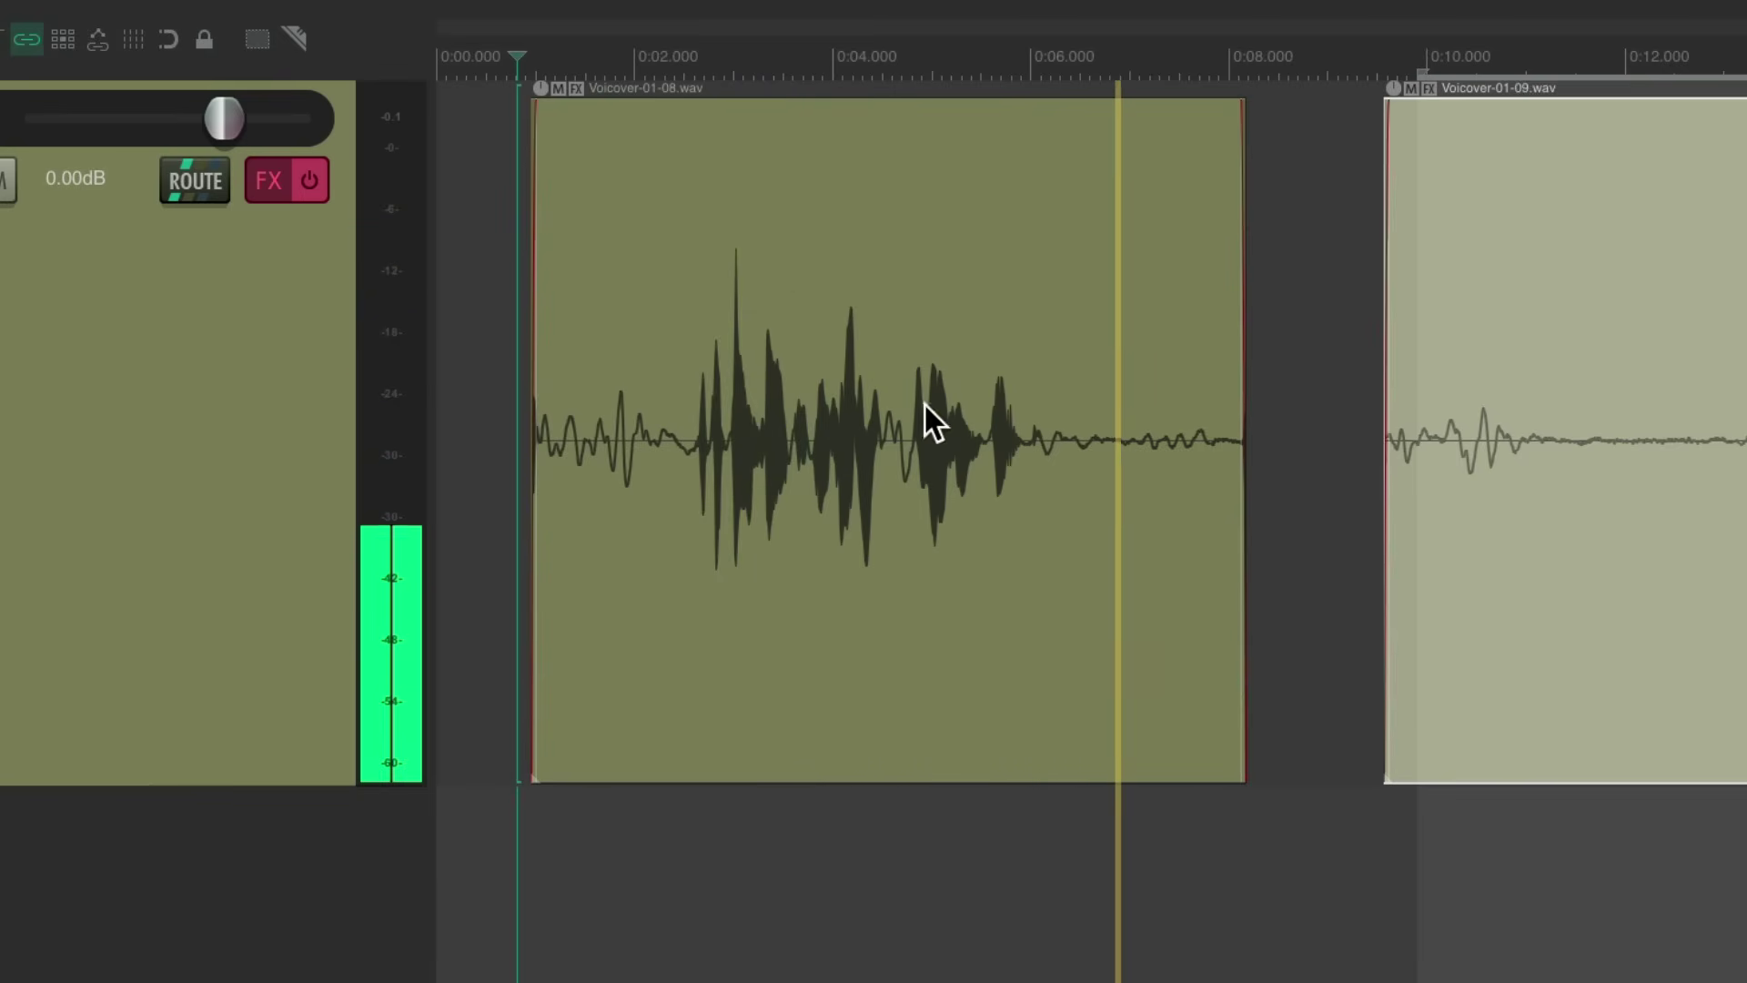
key("space")
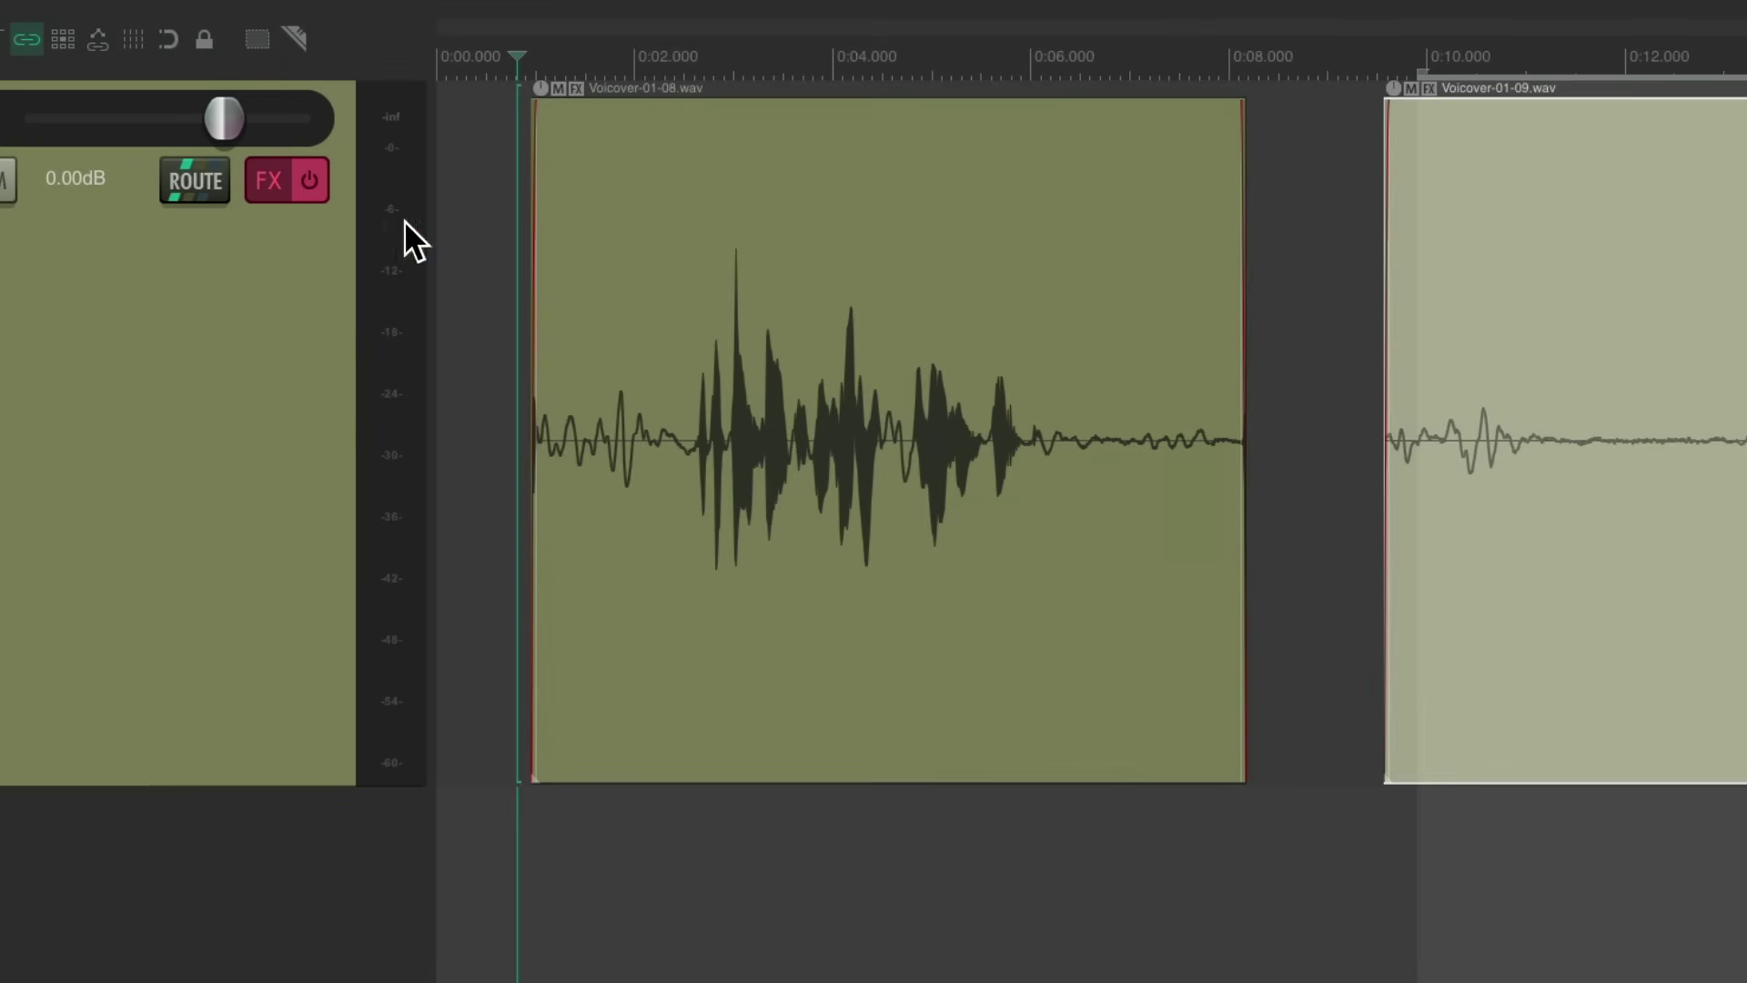
Step: Re-enable the track effects, play the voiceover, and select 0:02.305 to 0:05.638
left_click(270, 182)
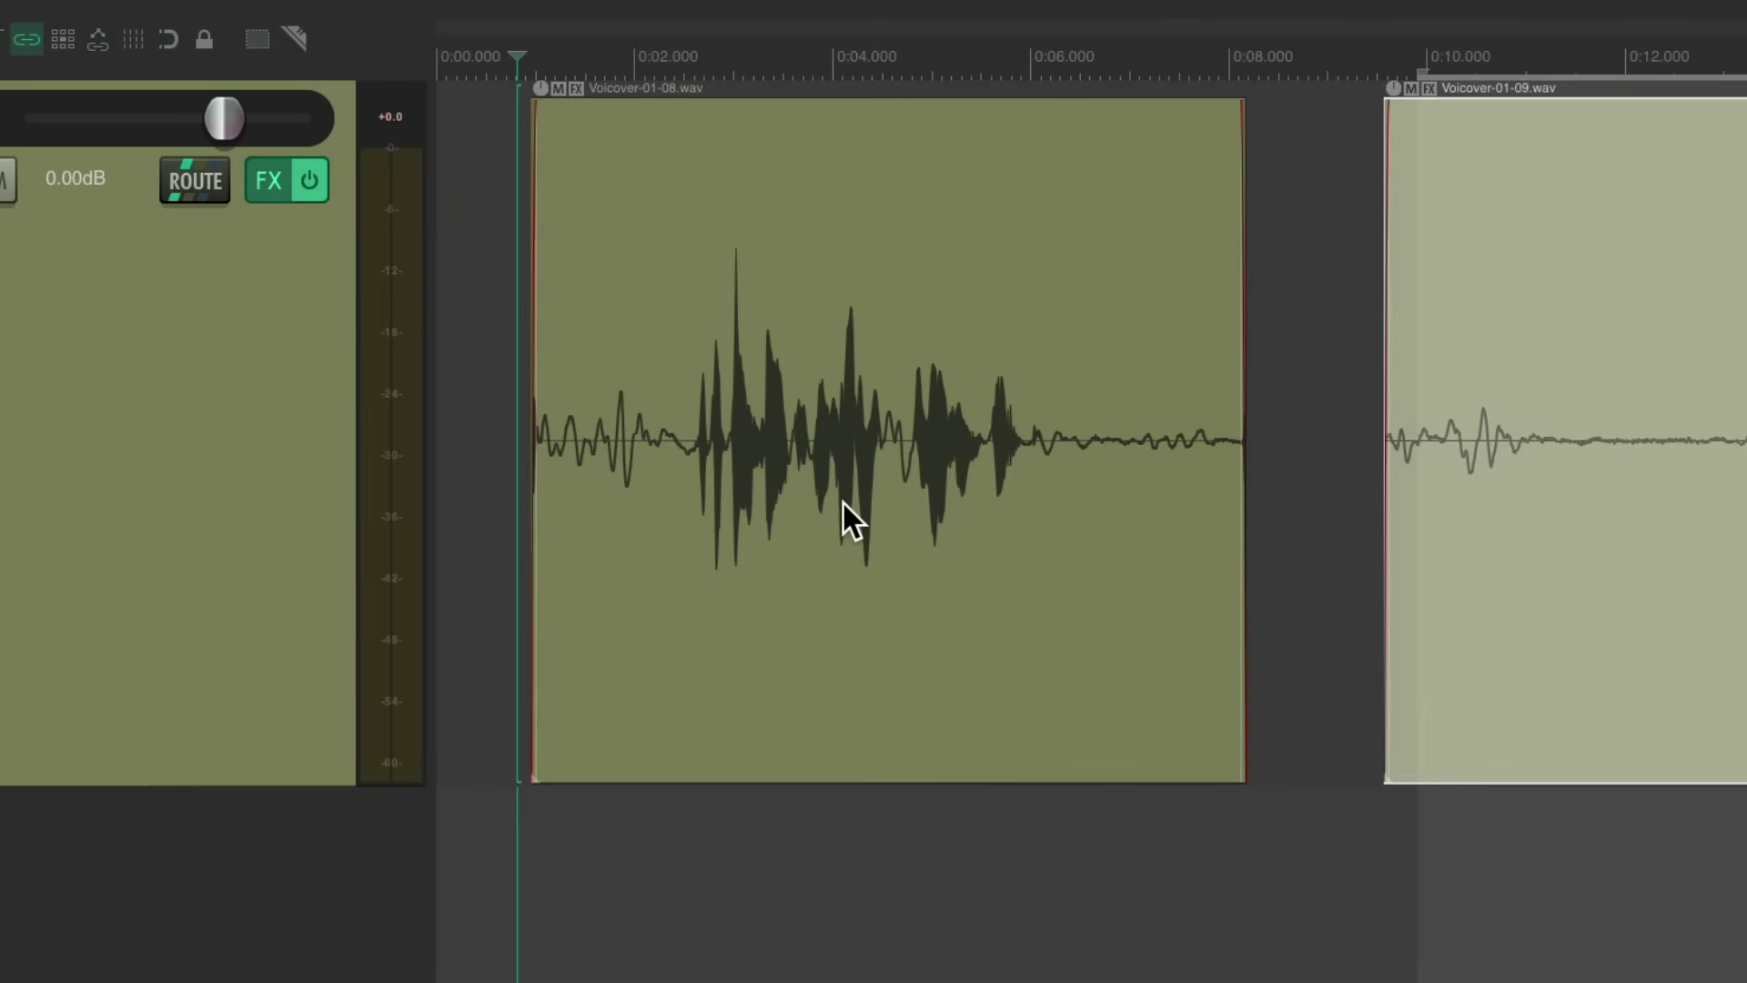
key("space")
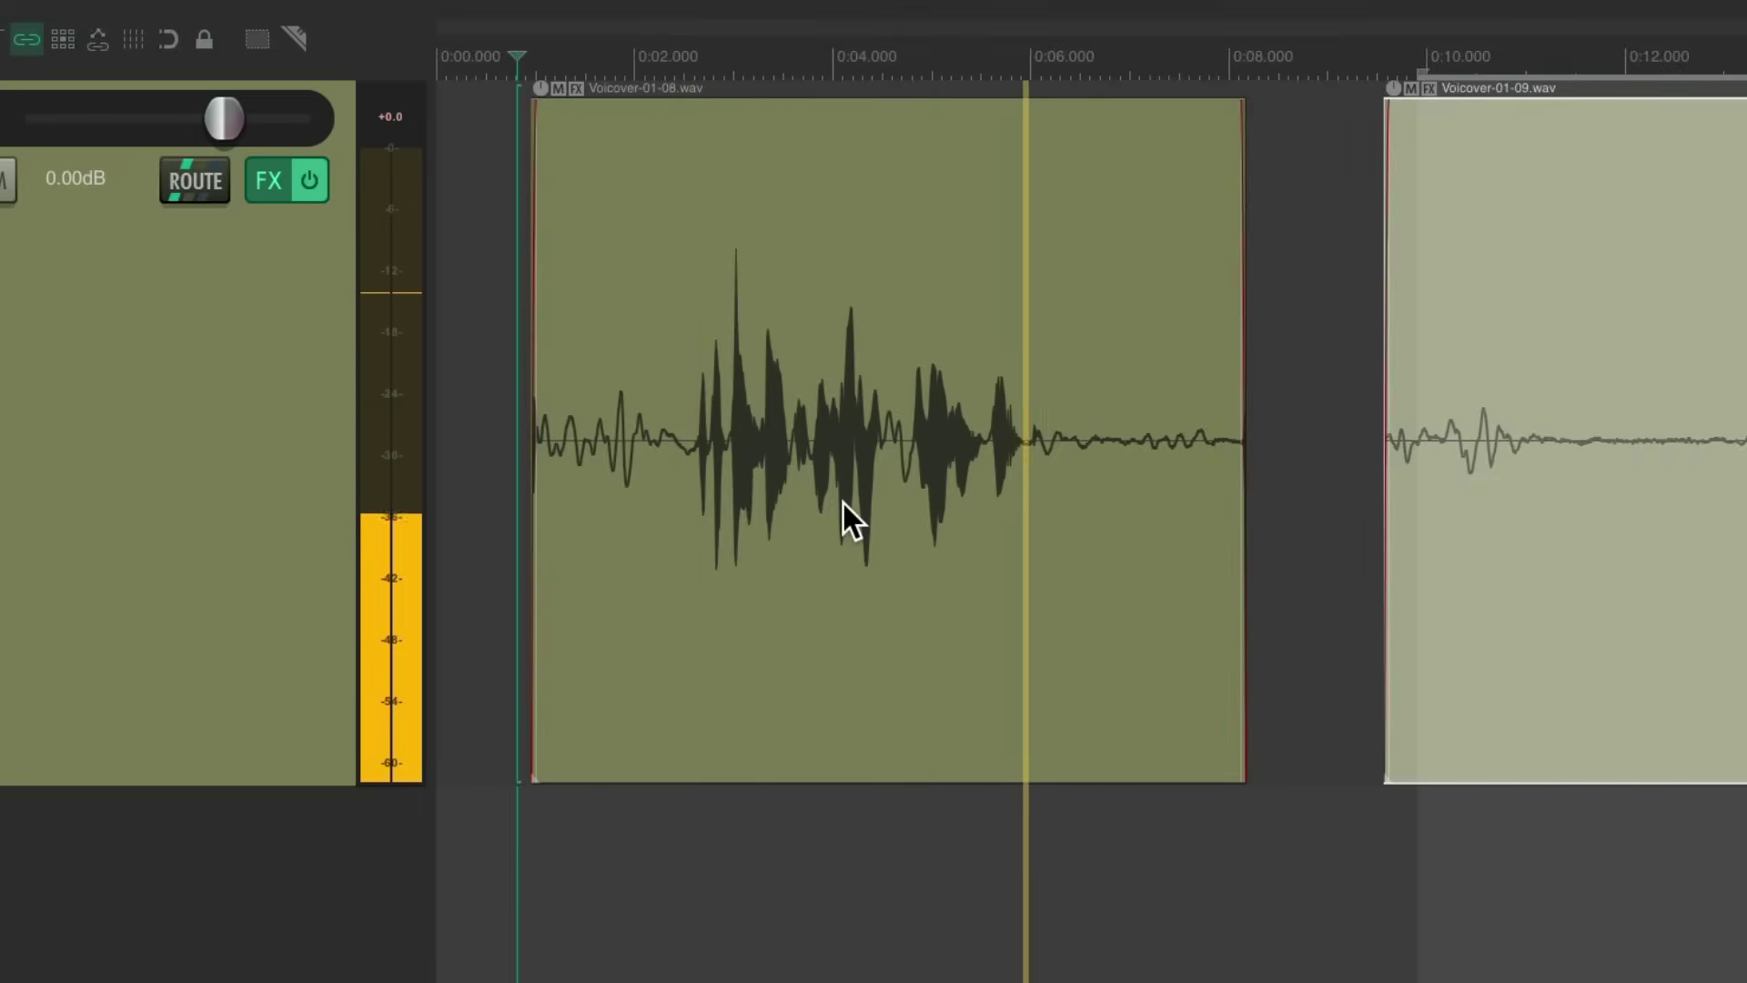
key("space")
left_click_drag(666, 69, 1068, 56)
Step: Raise the ReaFir noise-subtraction curve on the Voiceover track during playback and compare
left_click(269, 183)
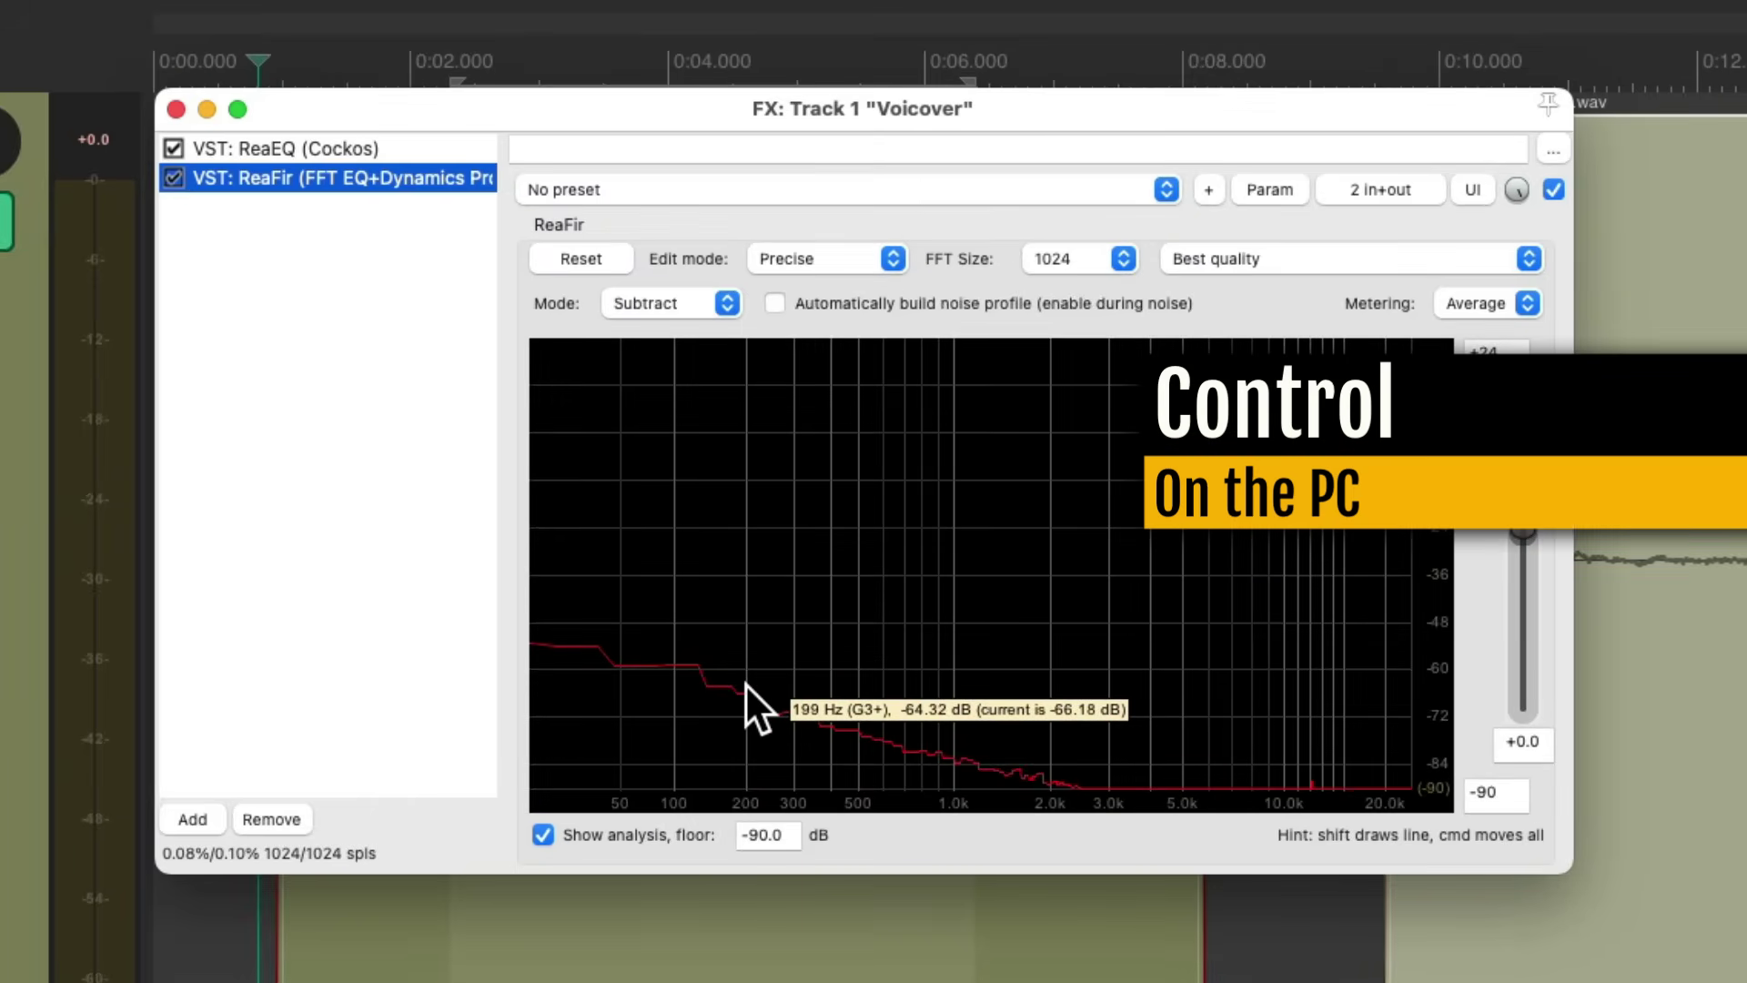
key("space")
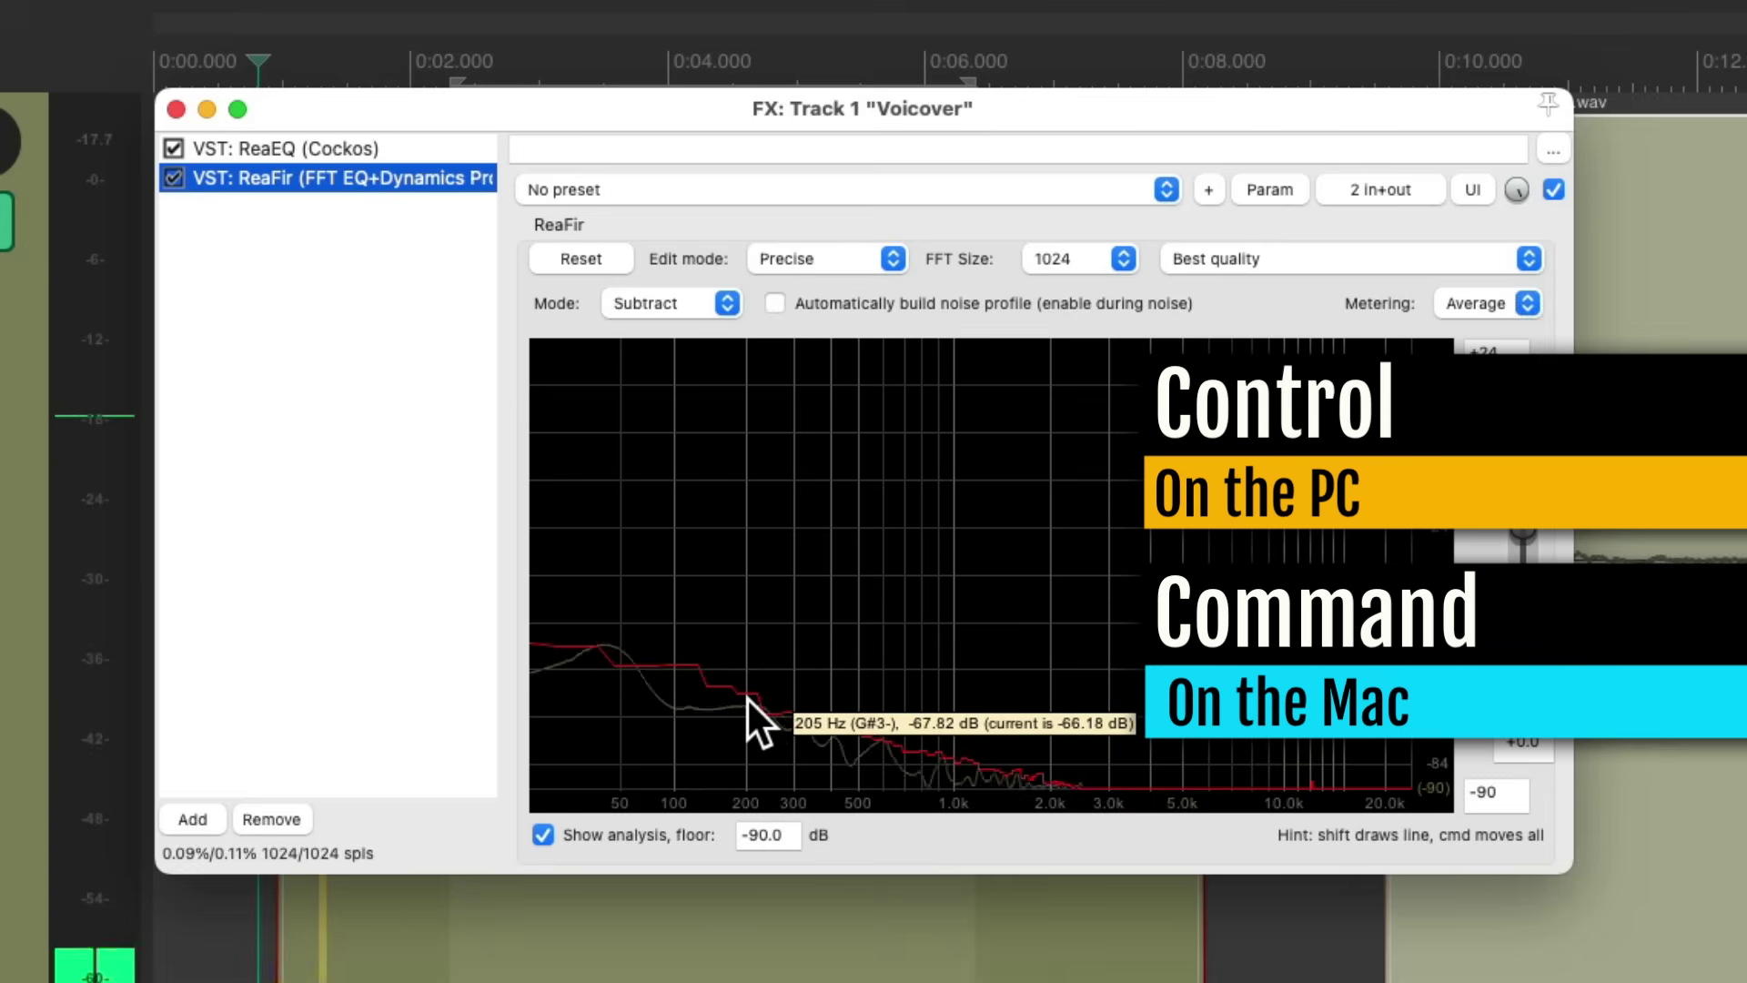
left_click_drag(746, 693, 750, 549)
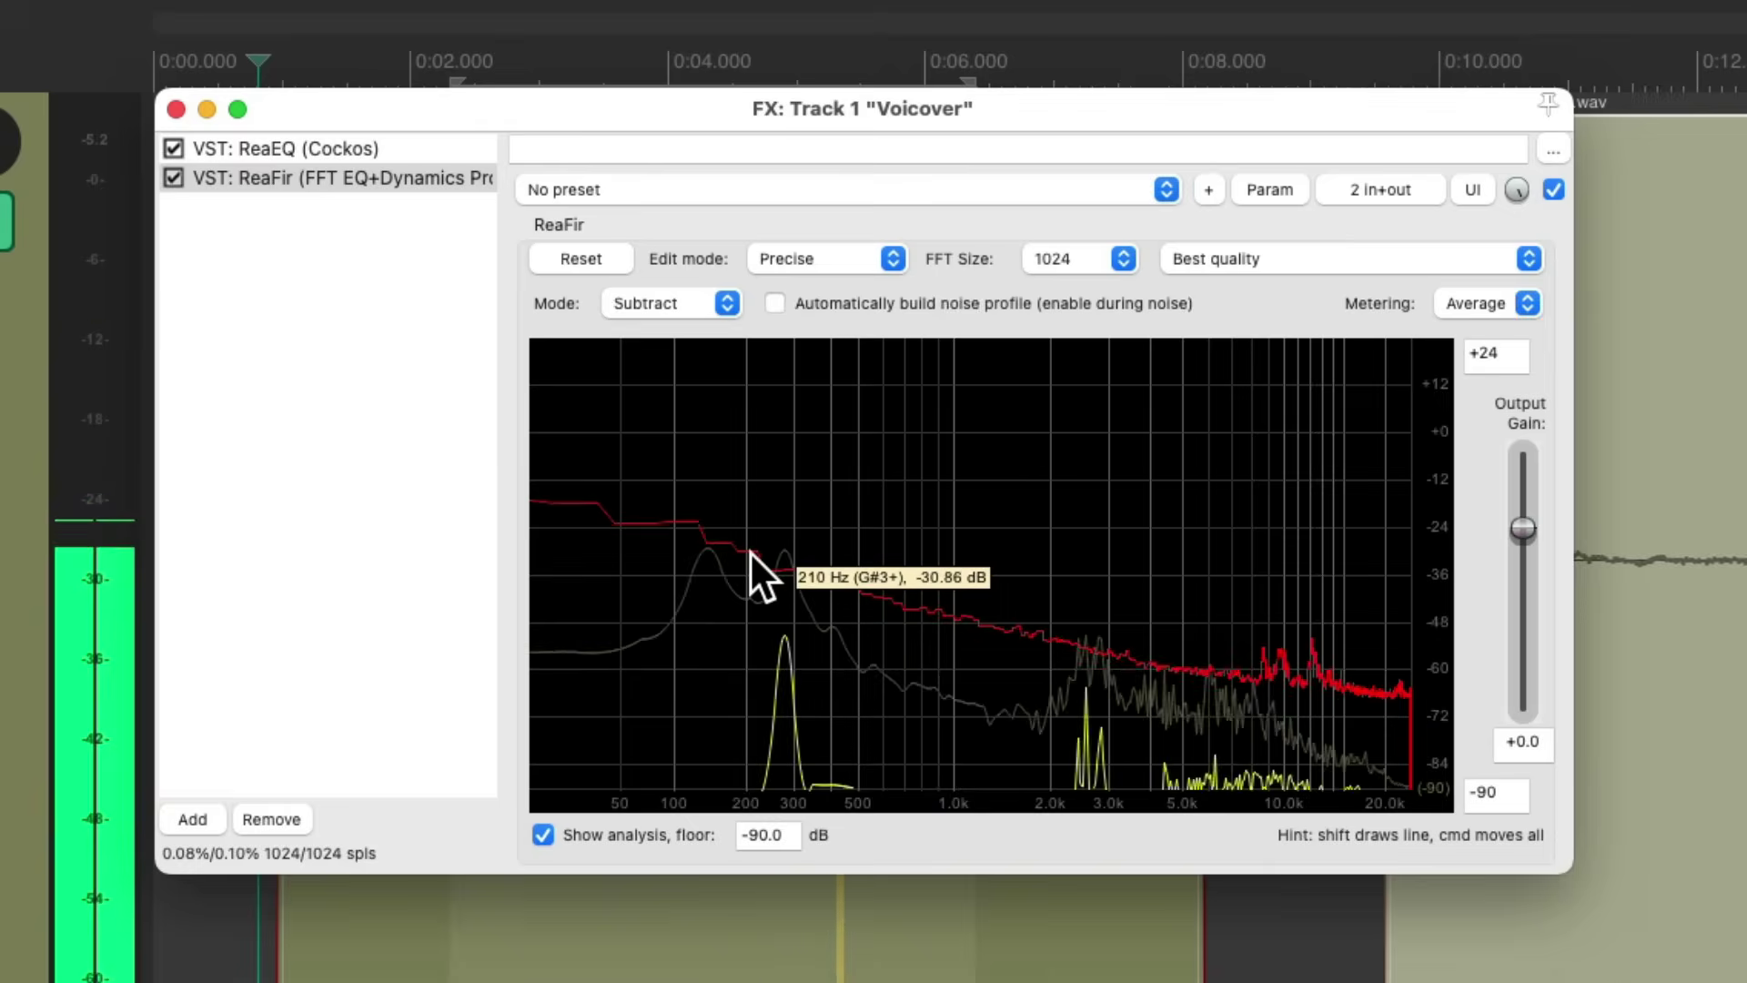
key("space")
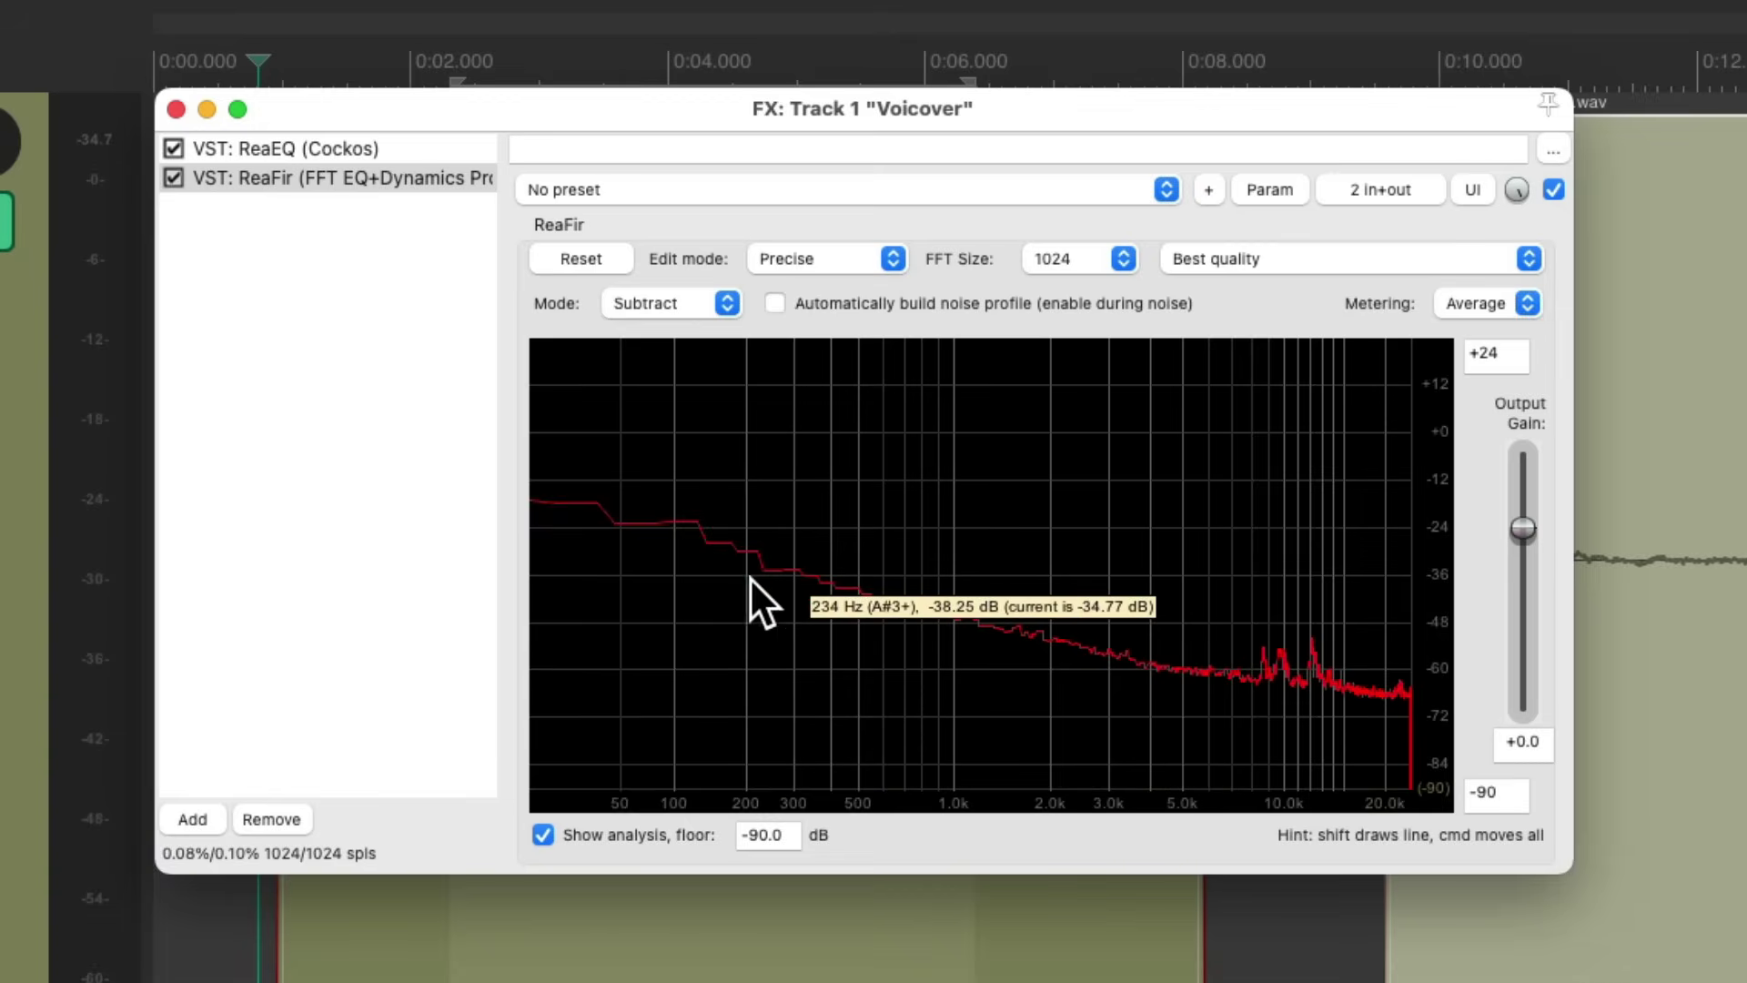
key("space")
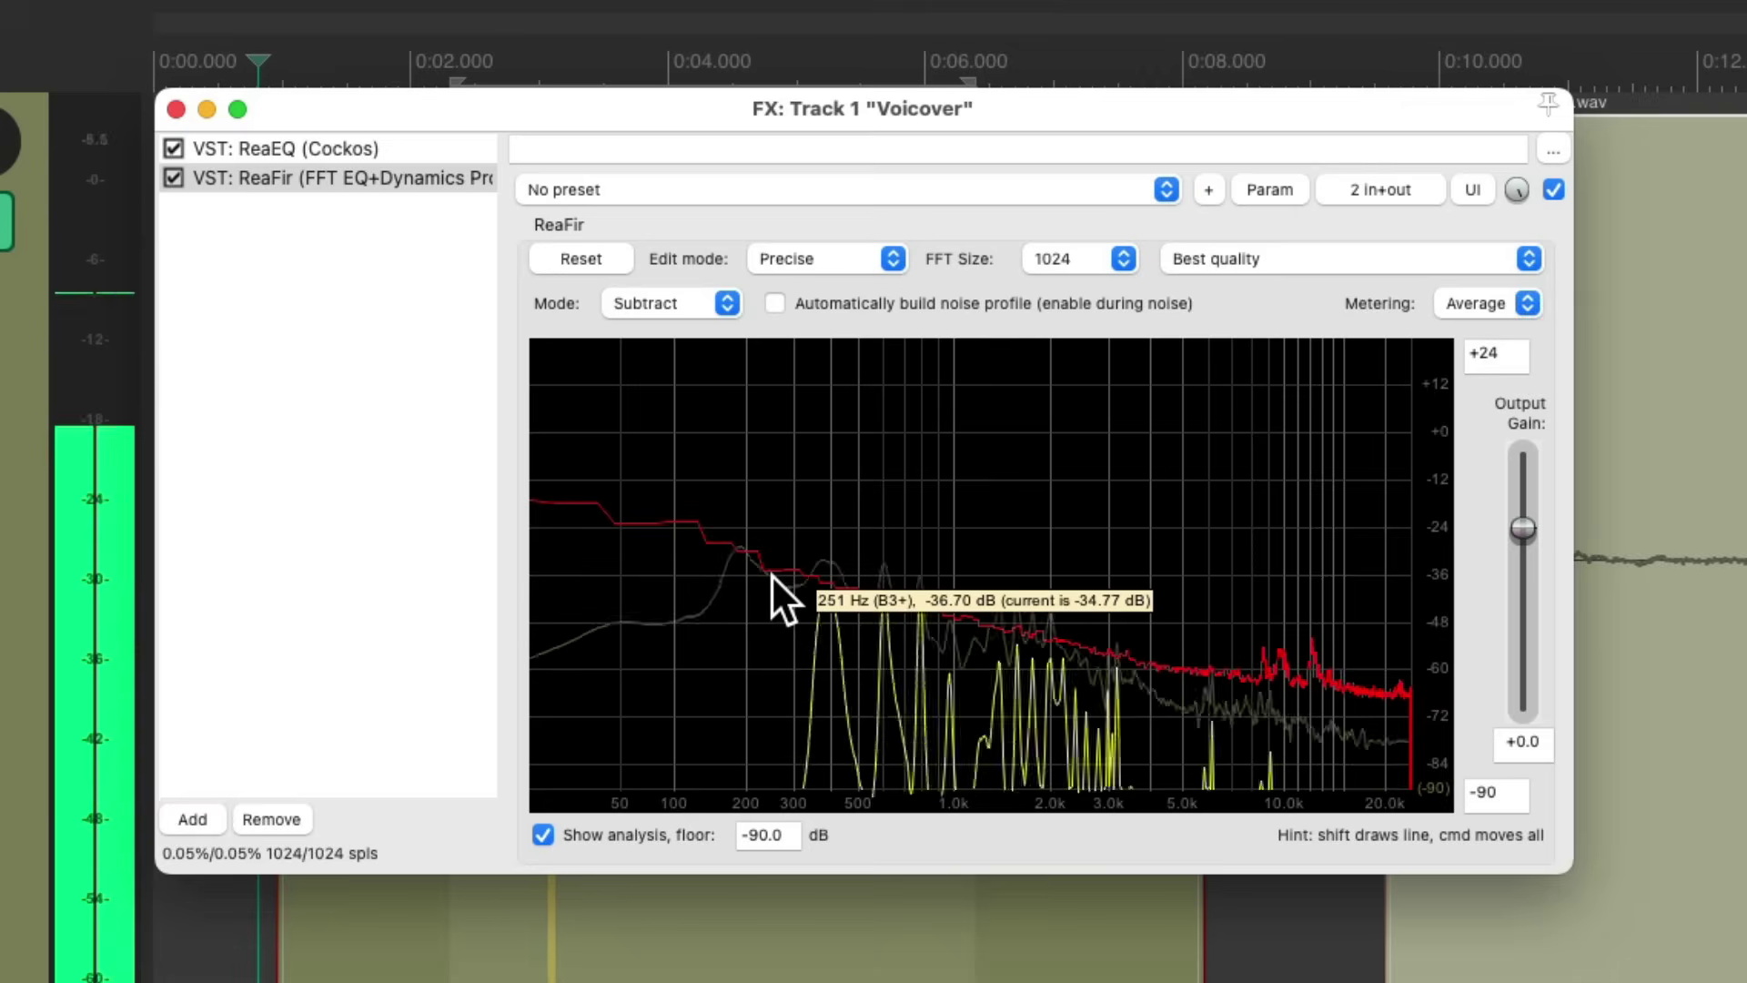
key("space")
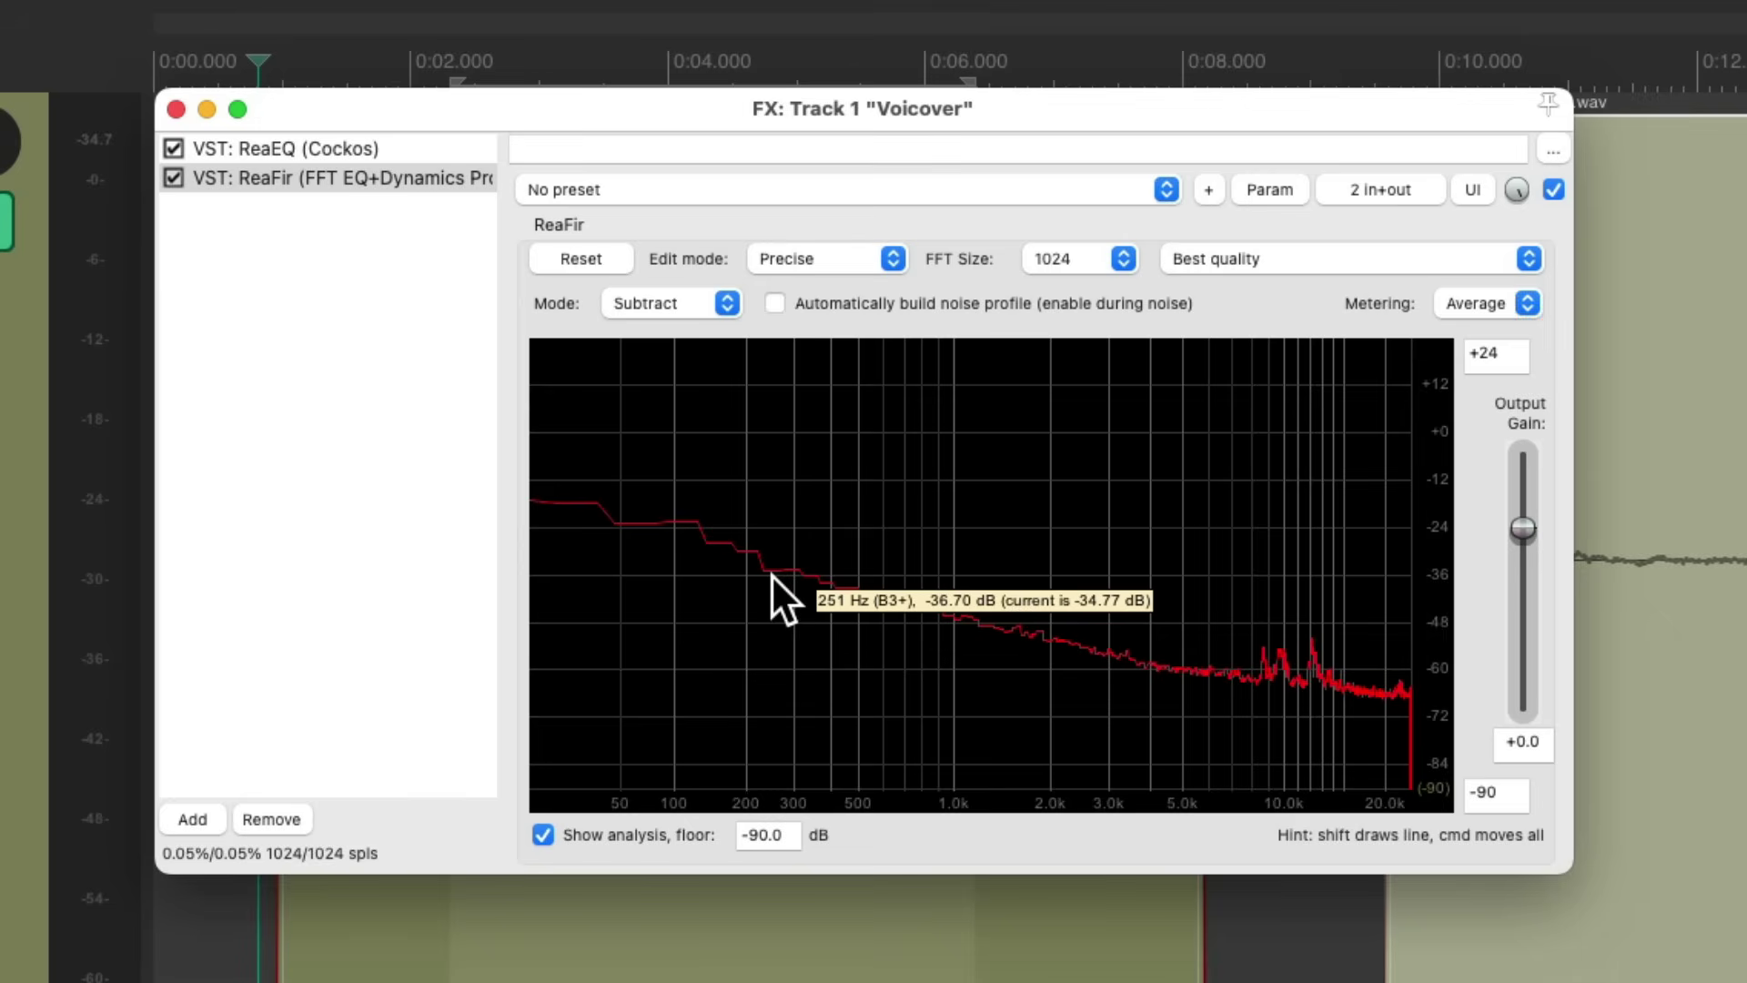
Step: Lower the subtraction curve back down, fine-tune its level, and close the FX window
key("space")
left_click_drag(751, 559, 745, 704)
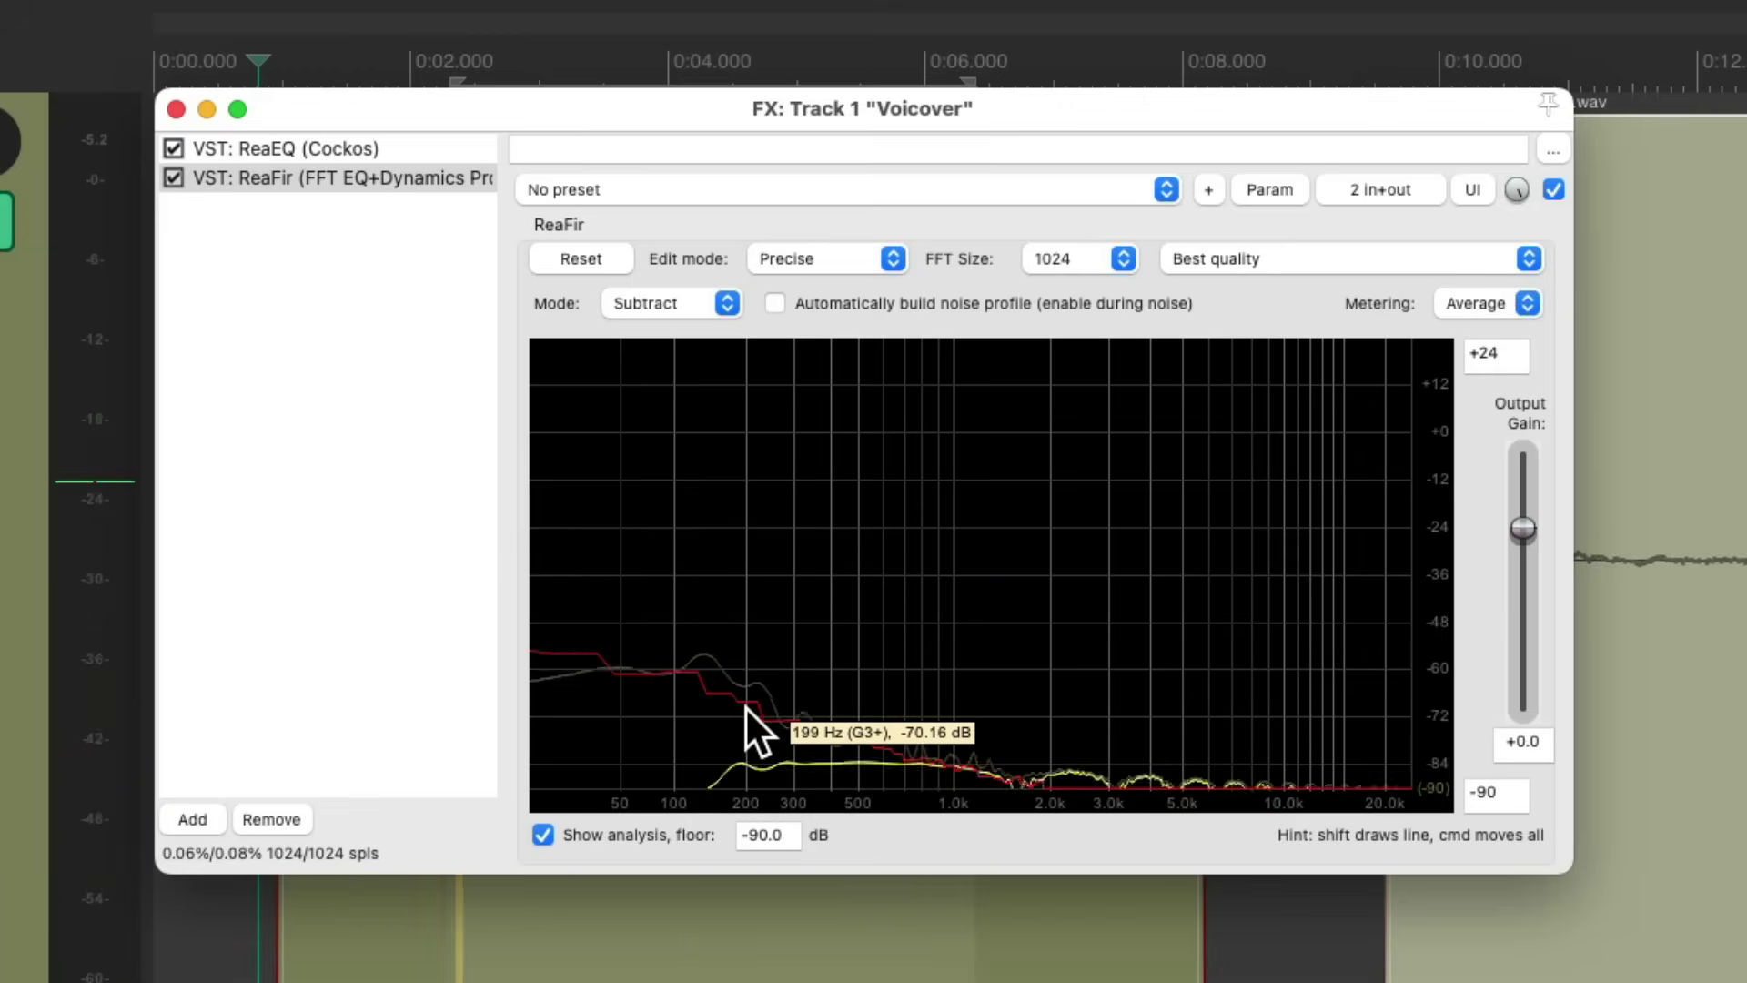
left_click_drag(745, 706, 745, 705)
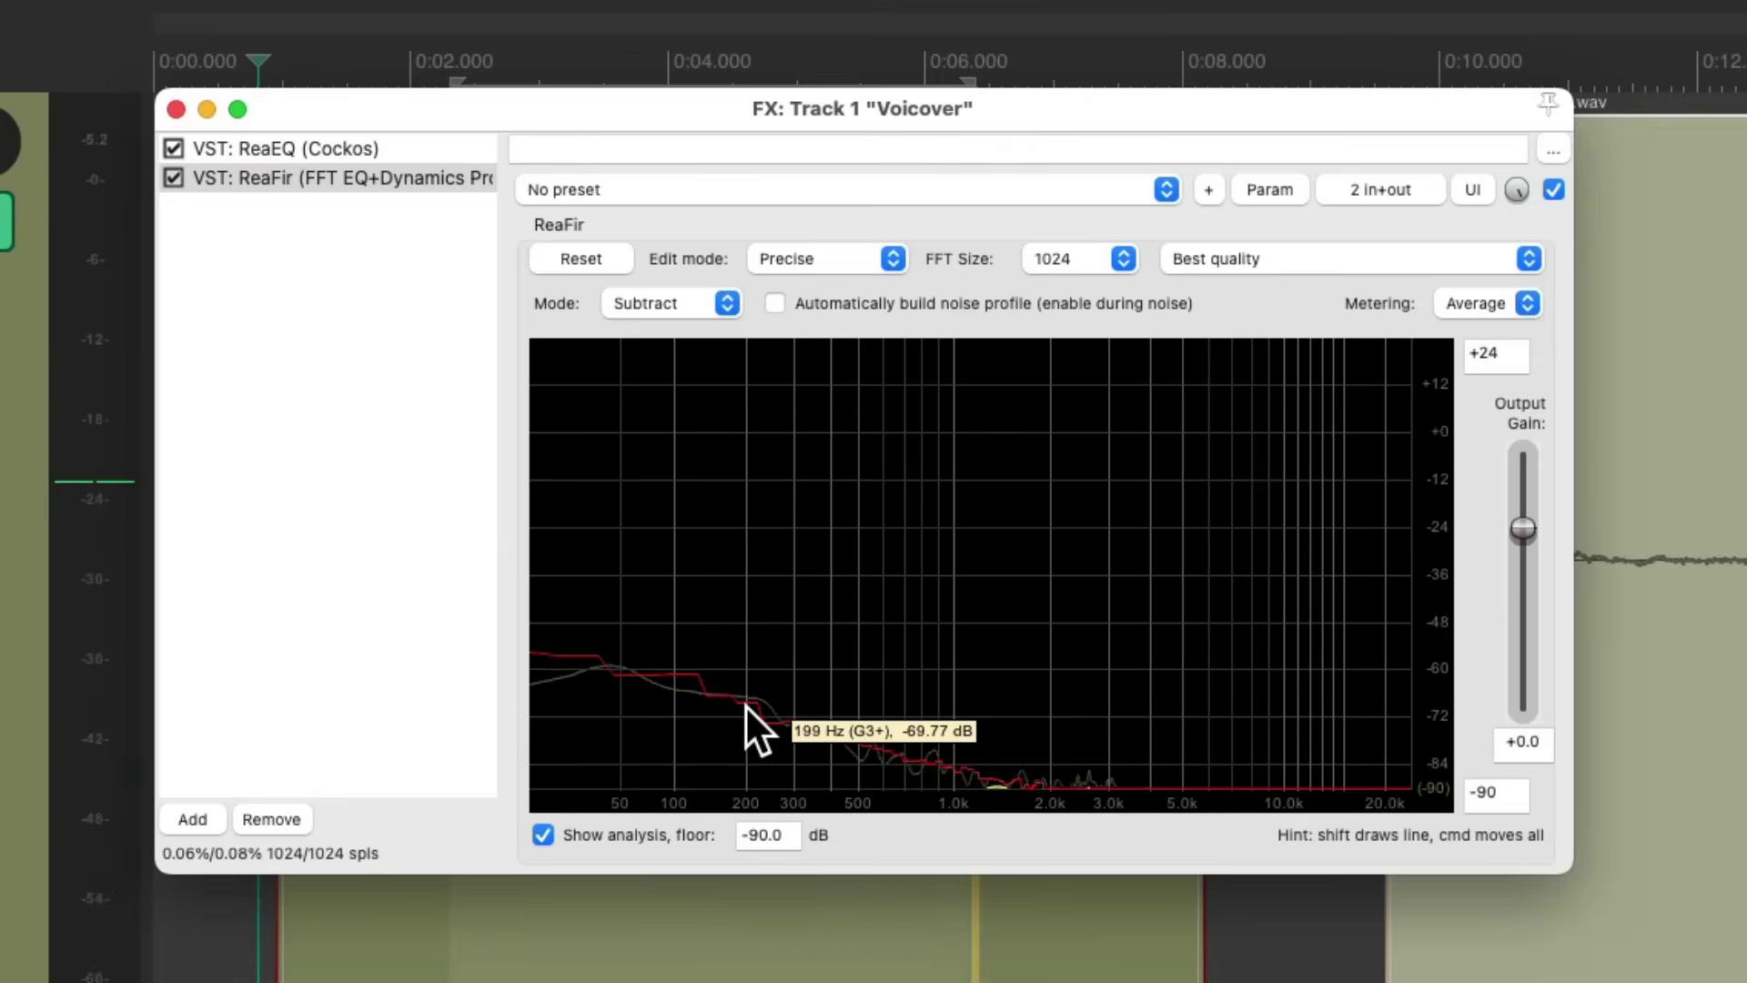
key("space")
left_click(177, 109)
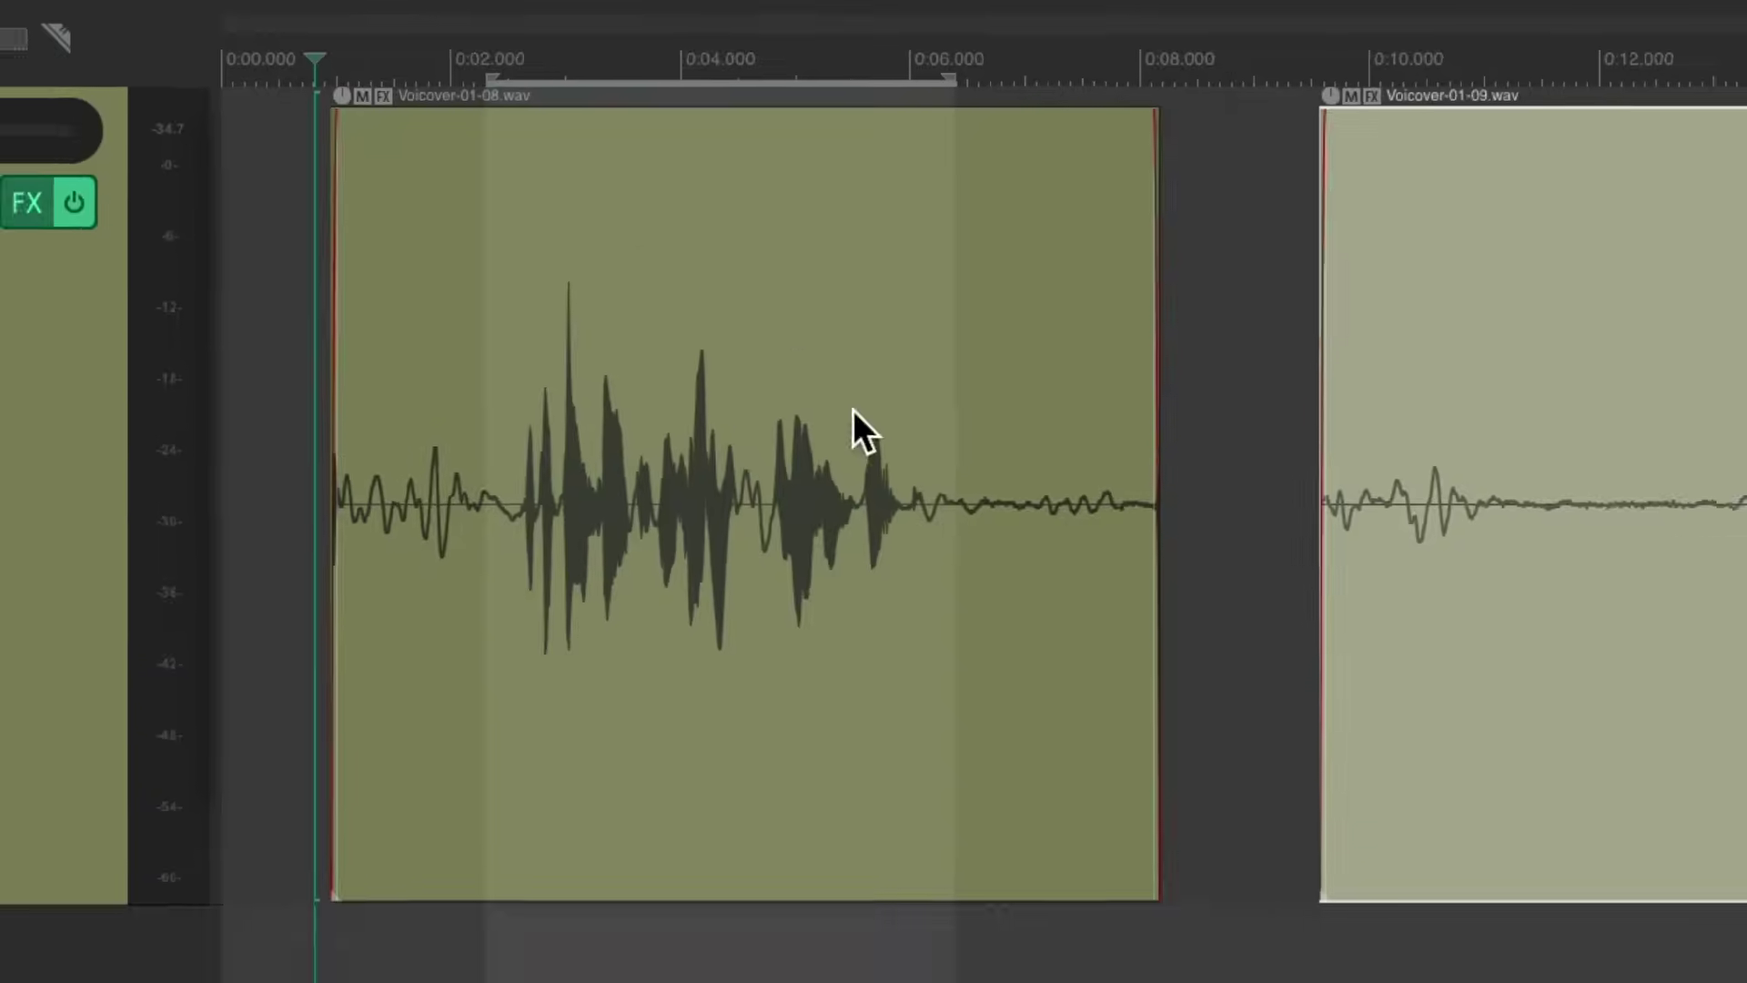
Step: Capture a new ReaFir noise profile from the 0:10.2–0:16.8 noise-only stretch of Voiceover-01-09
scroll(853, 390, "right", 3)
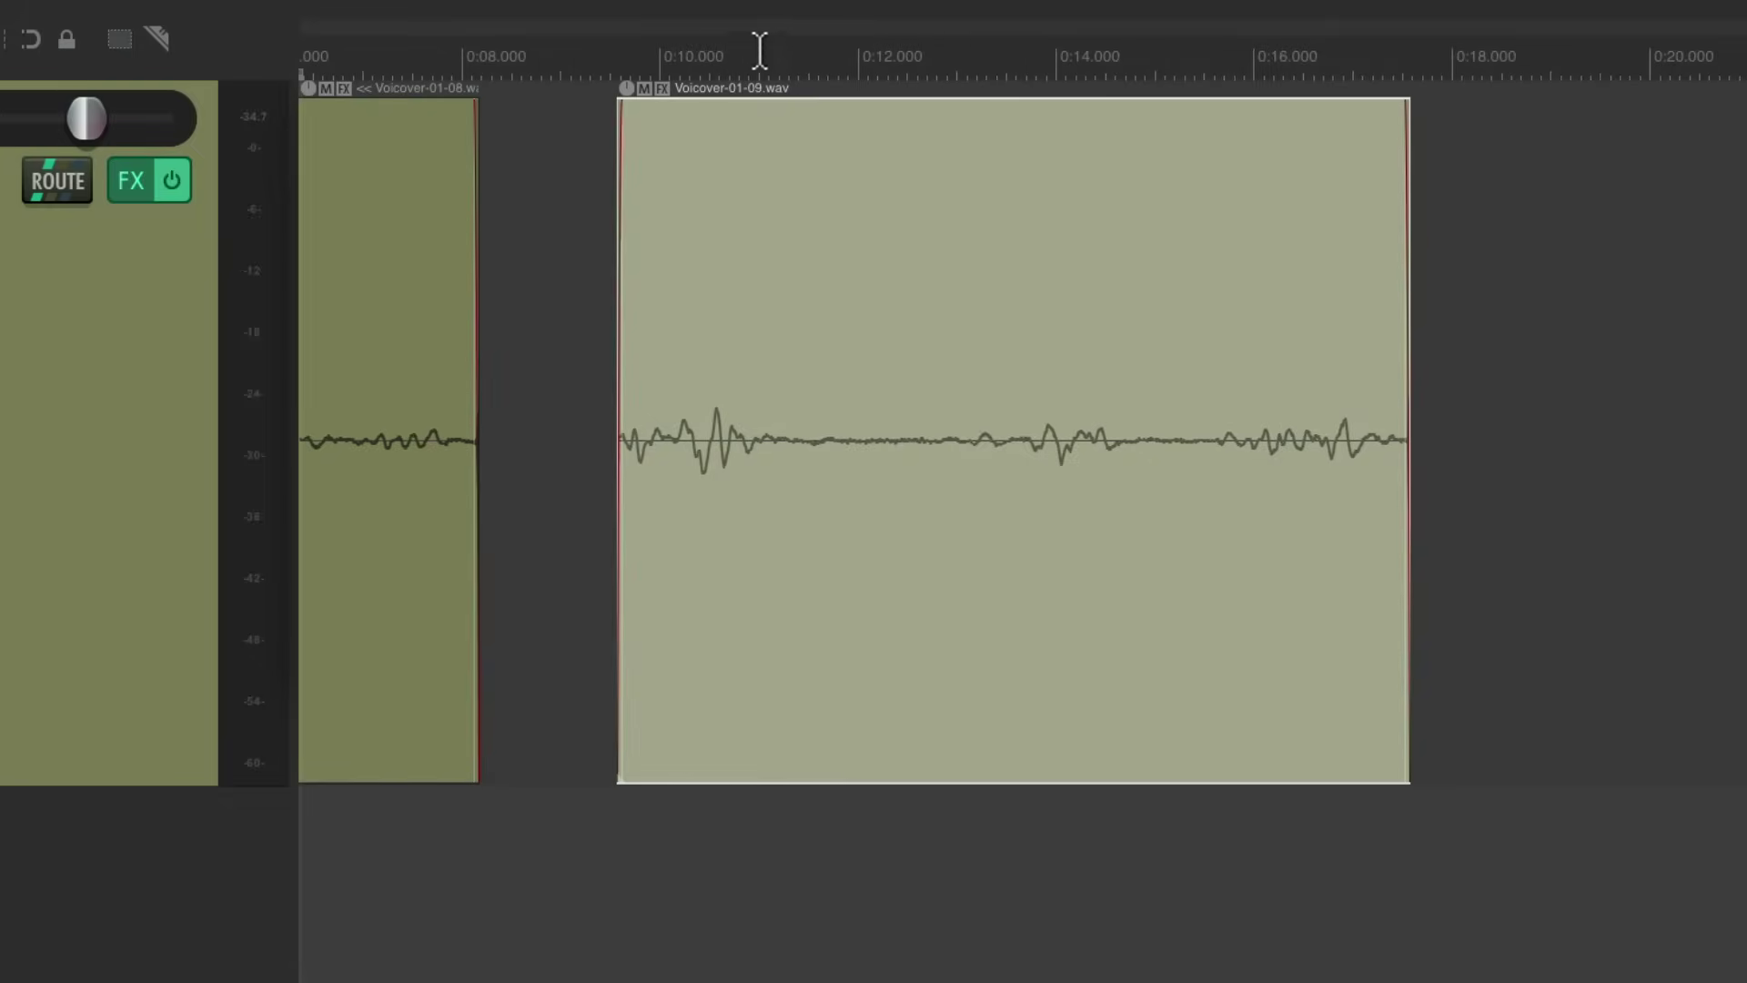
left_click_drag(680, 50, 1349, 50)
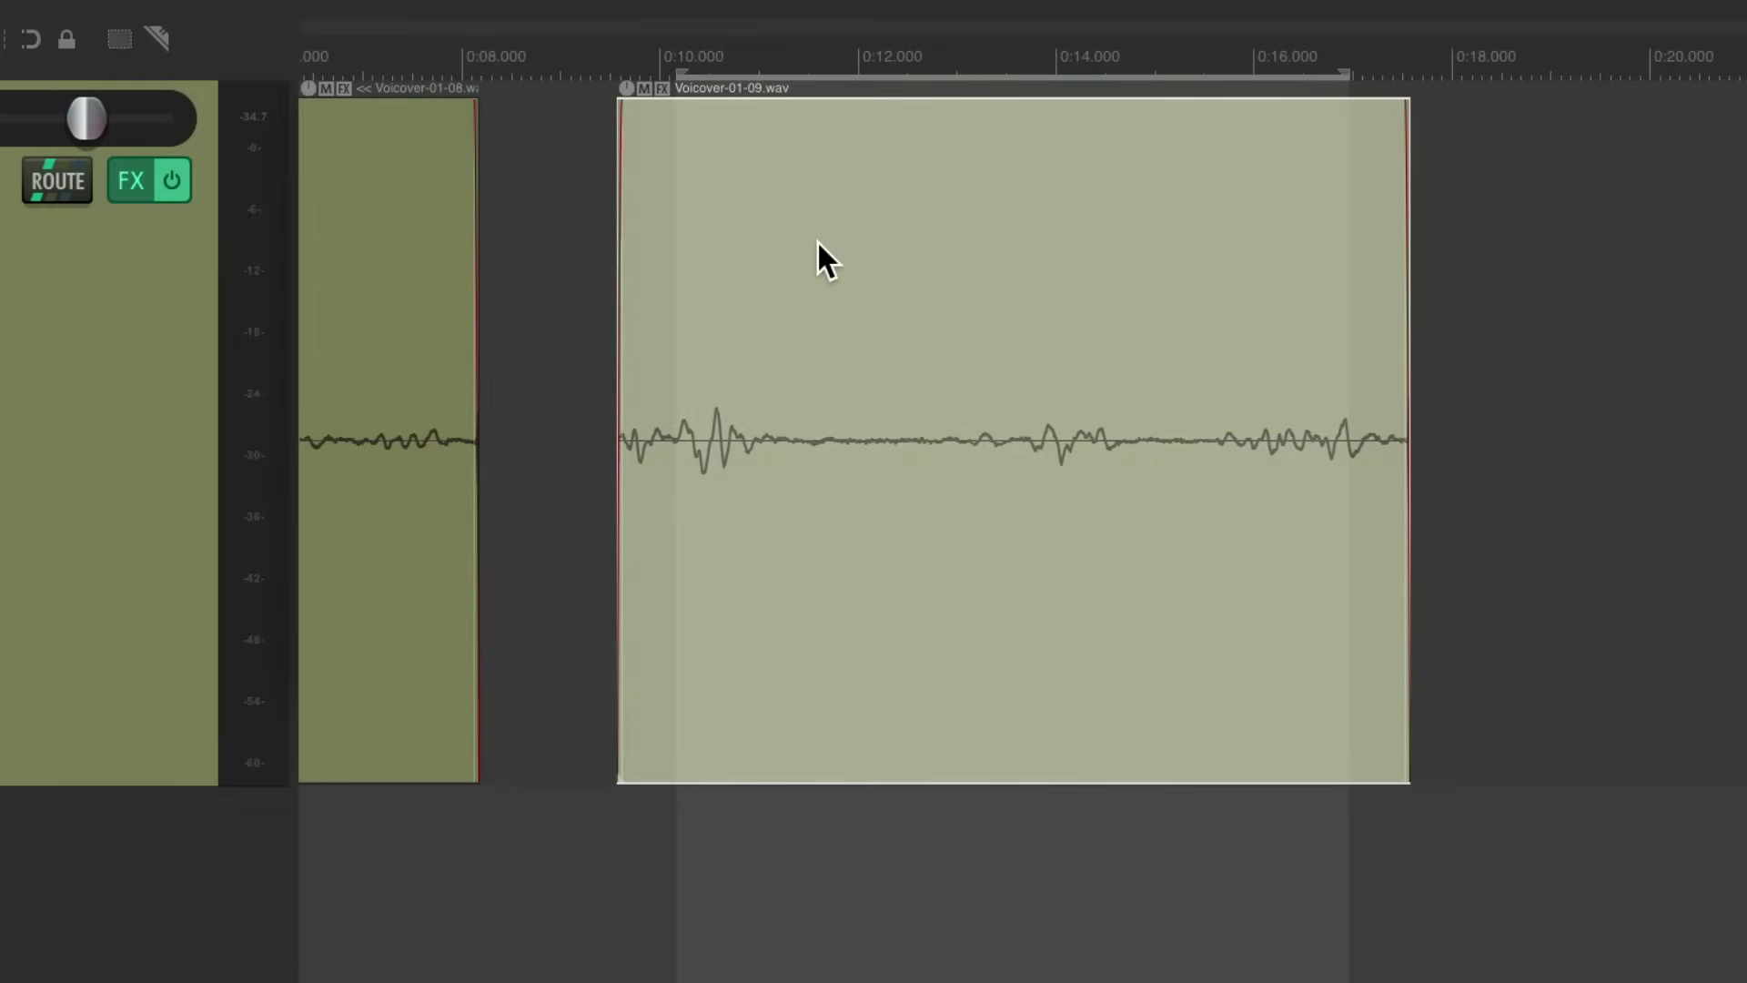
left_click(136, 181)
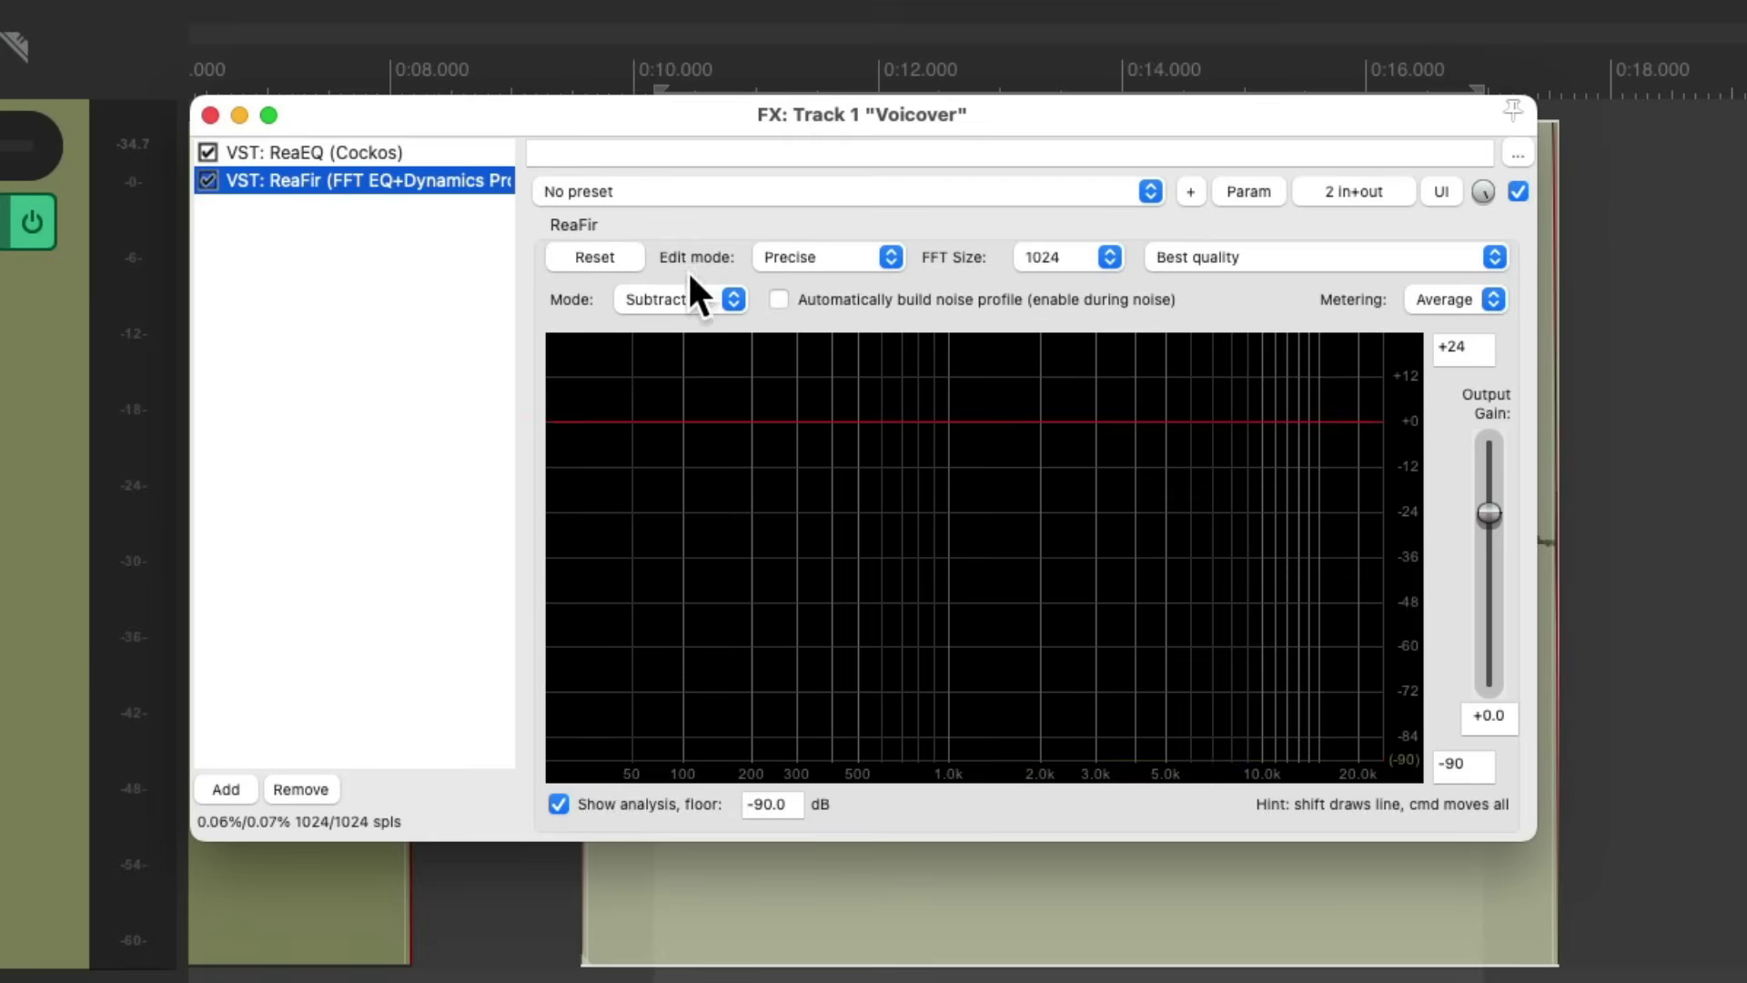
left_click(779, 299)
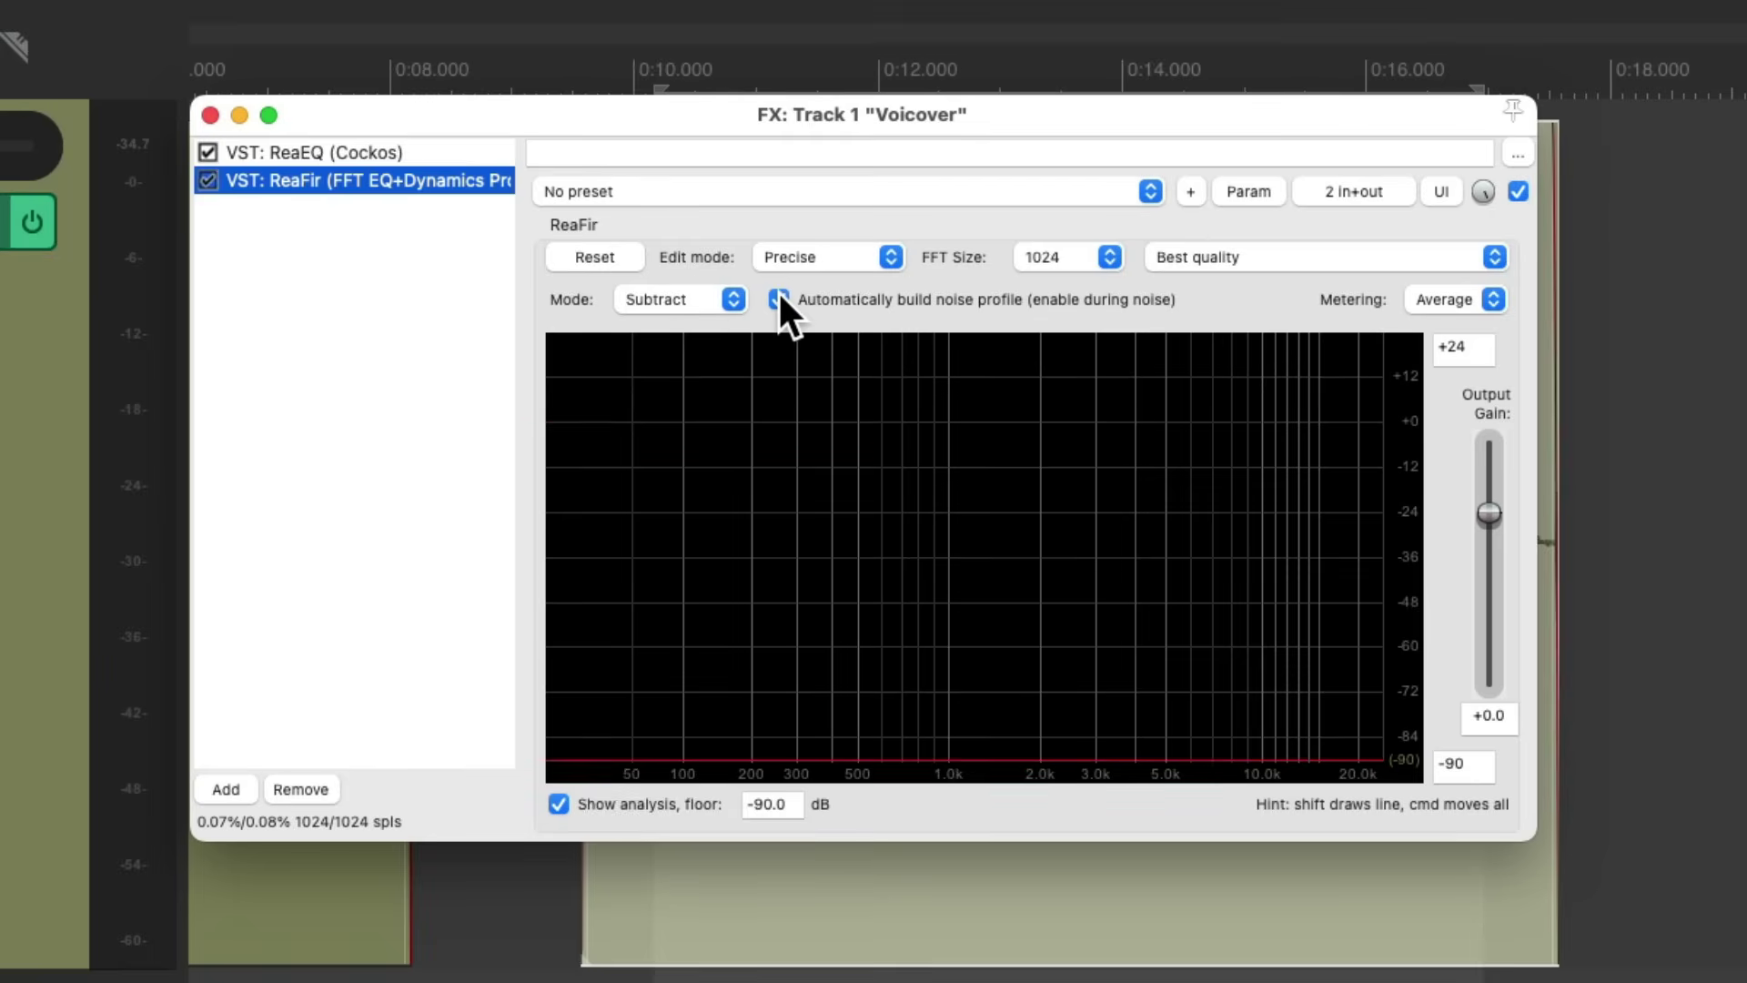
key("space")
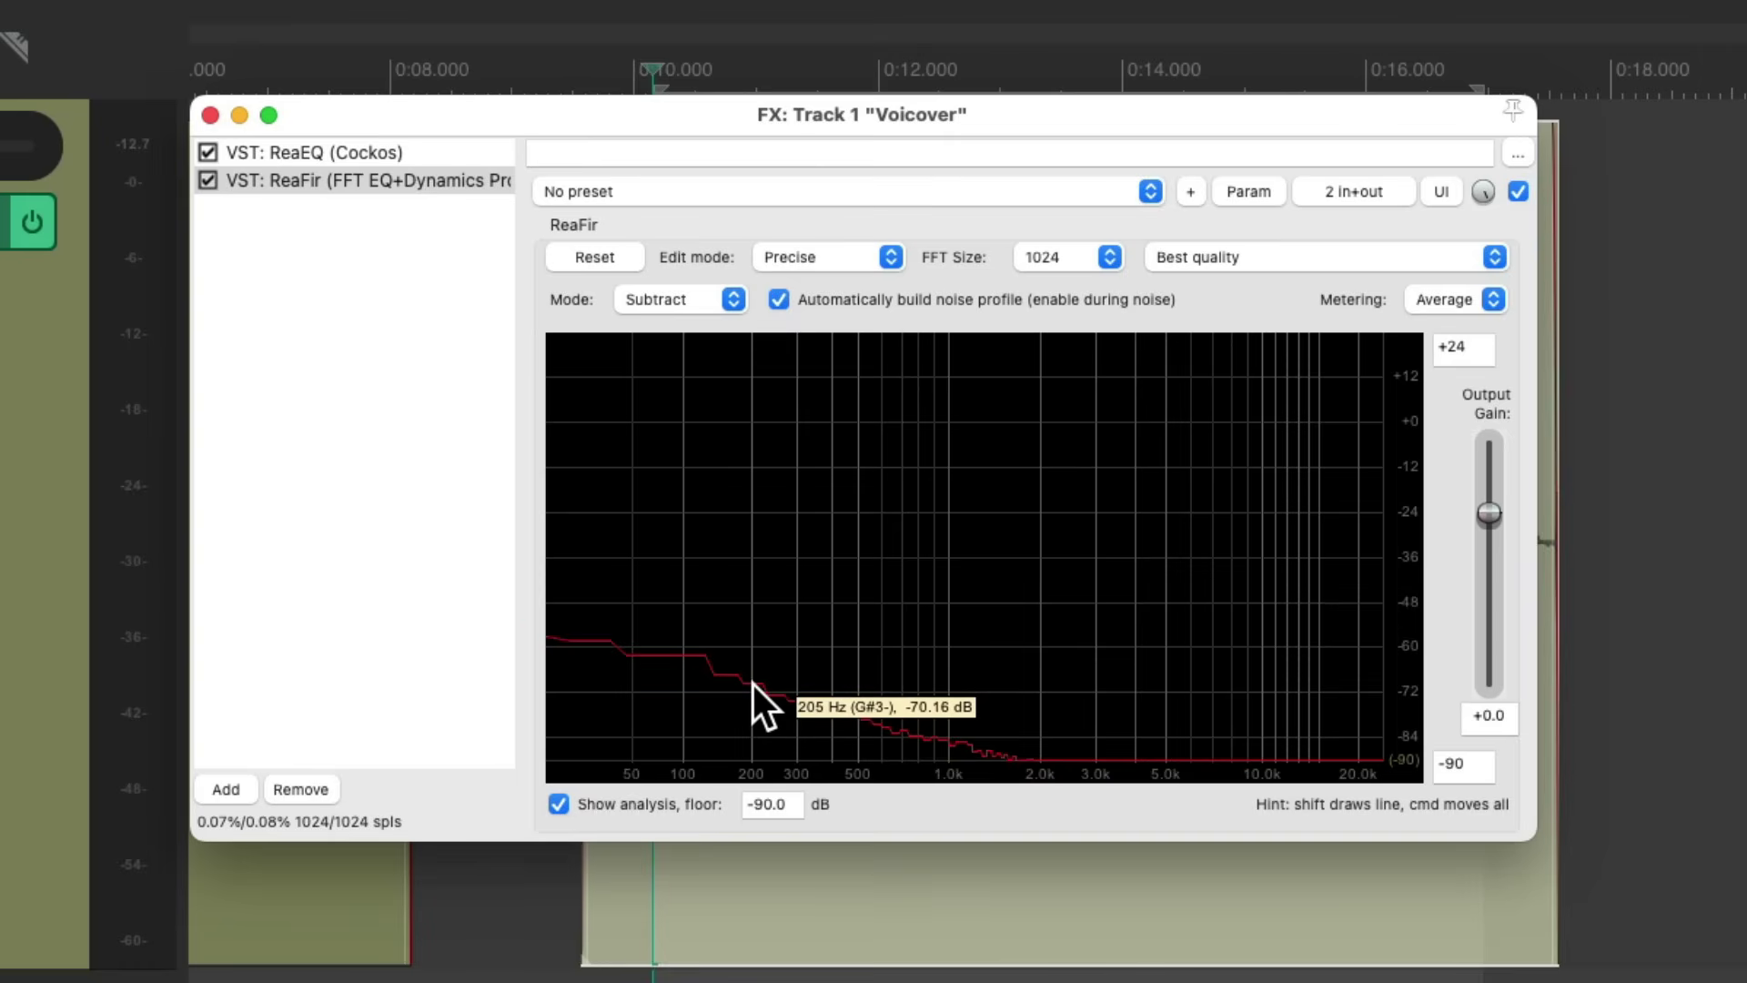
left_click(780, 301)
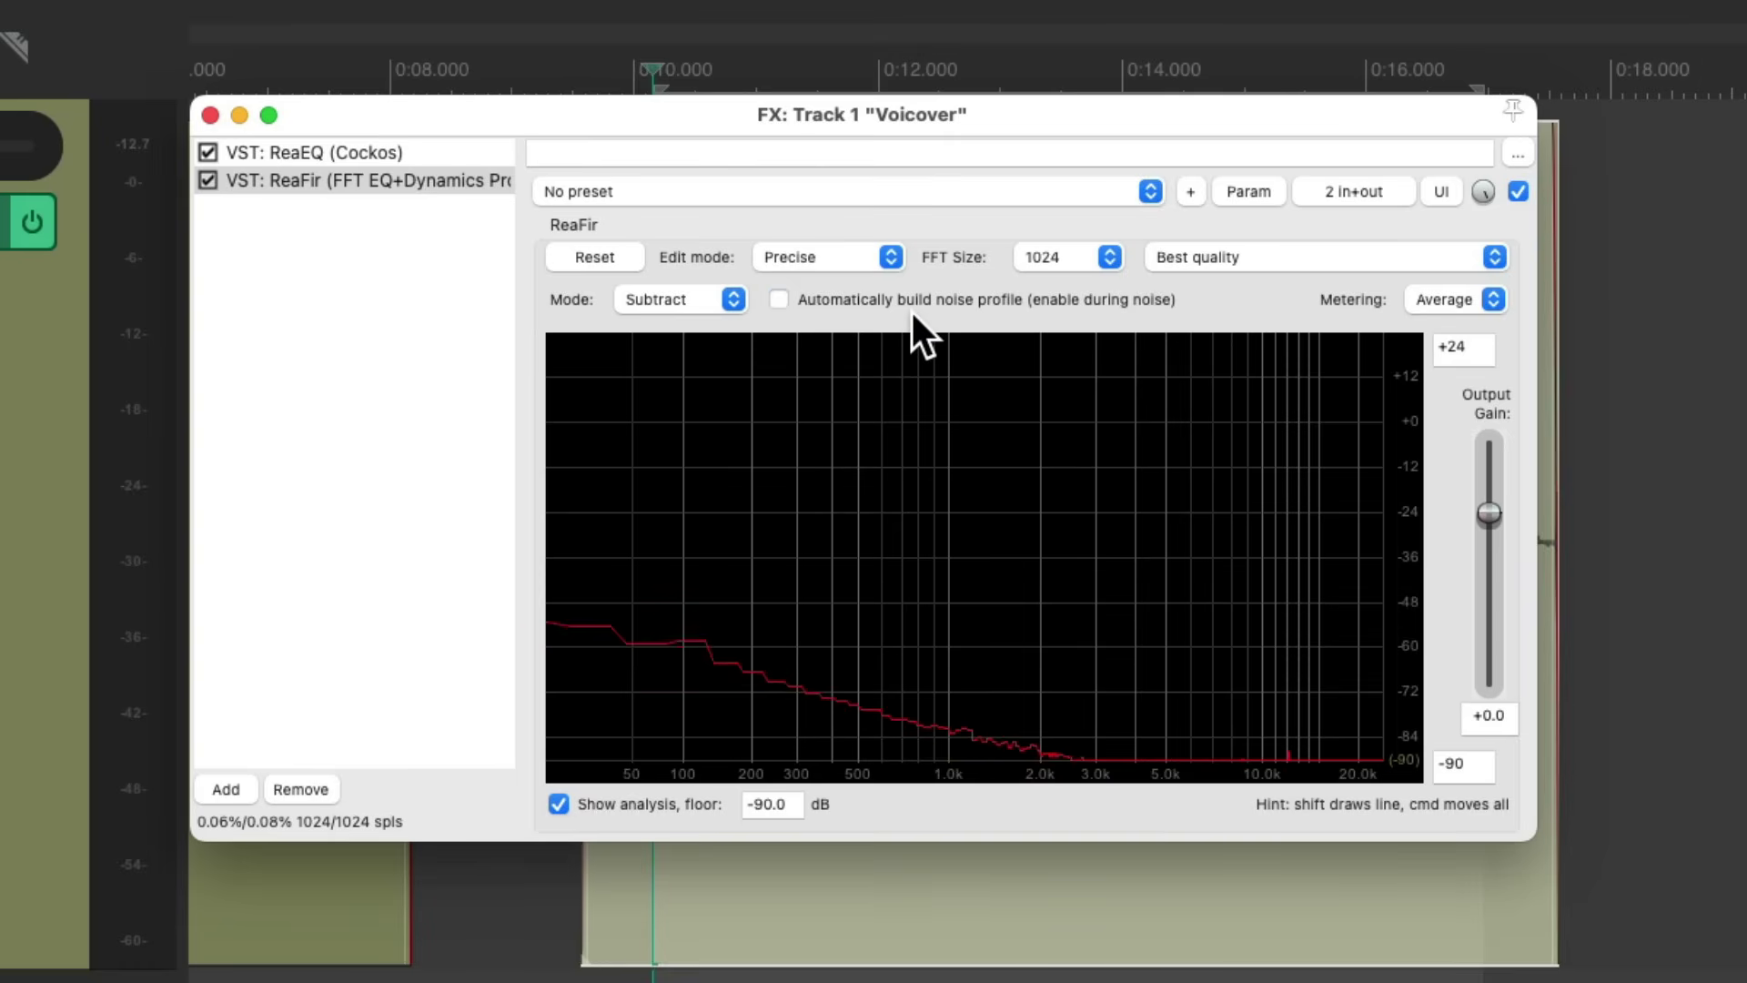
left_click(210, 115)
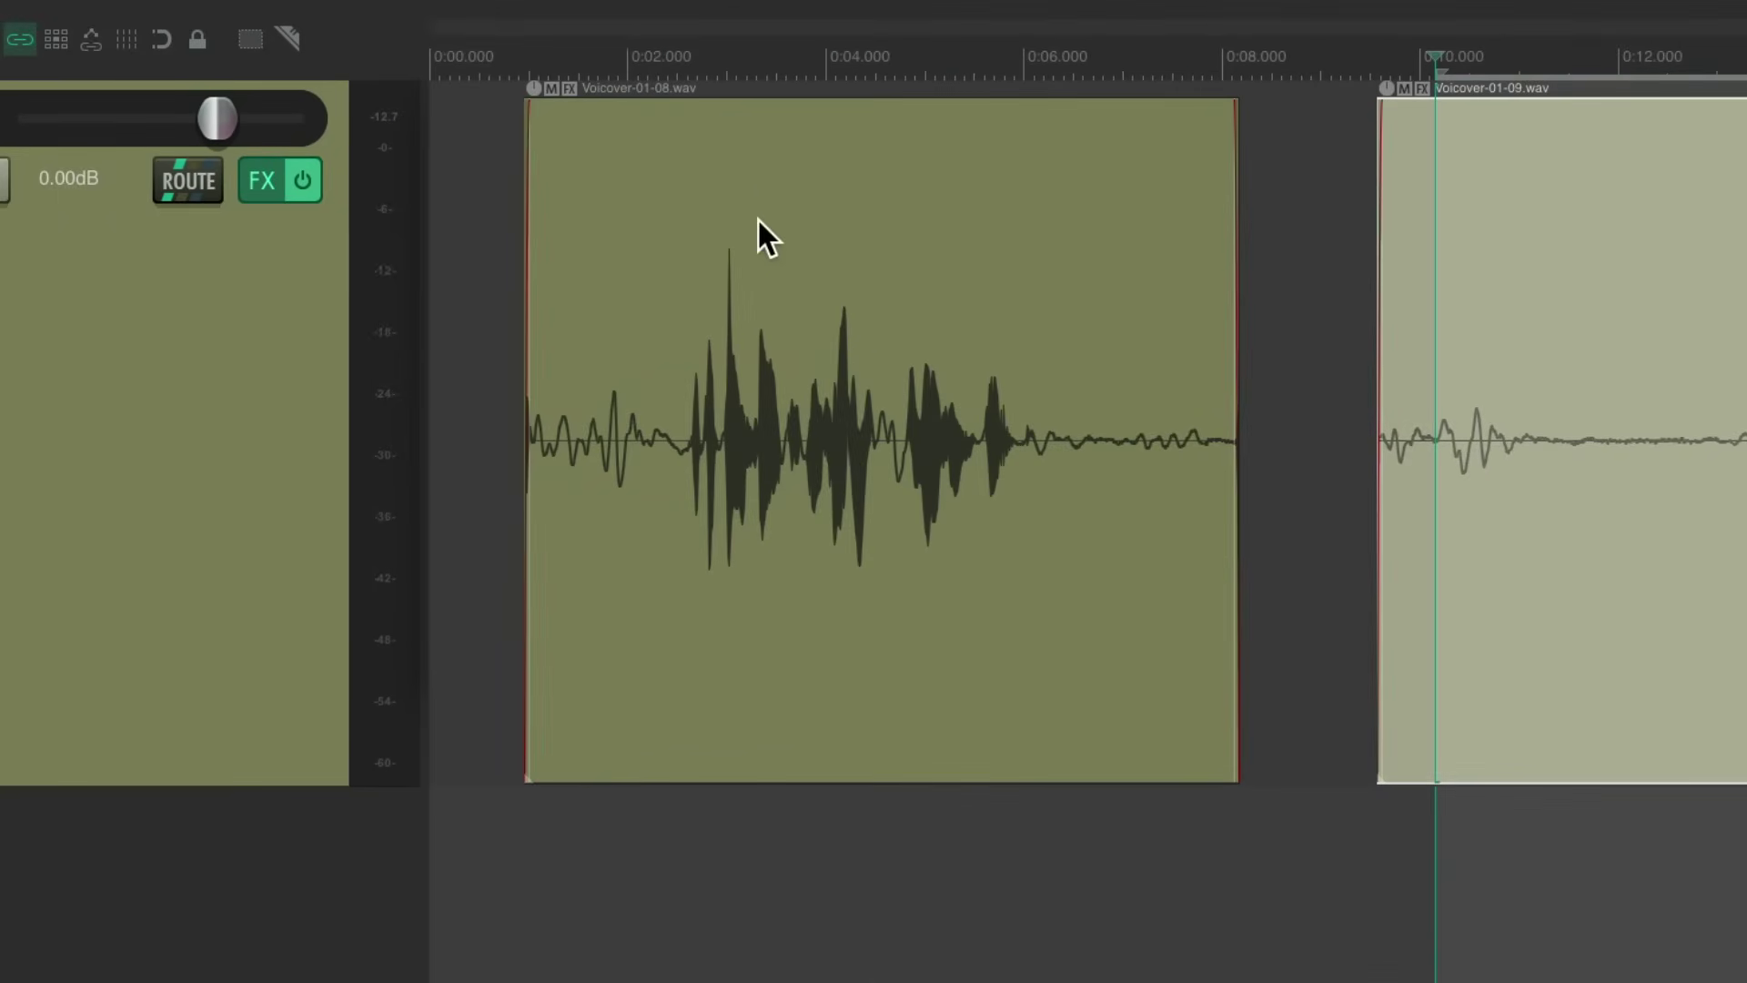
left_click(668, 55)
key("space")
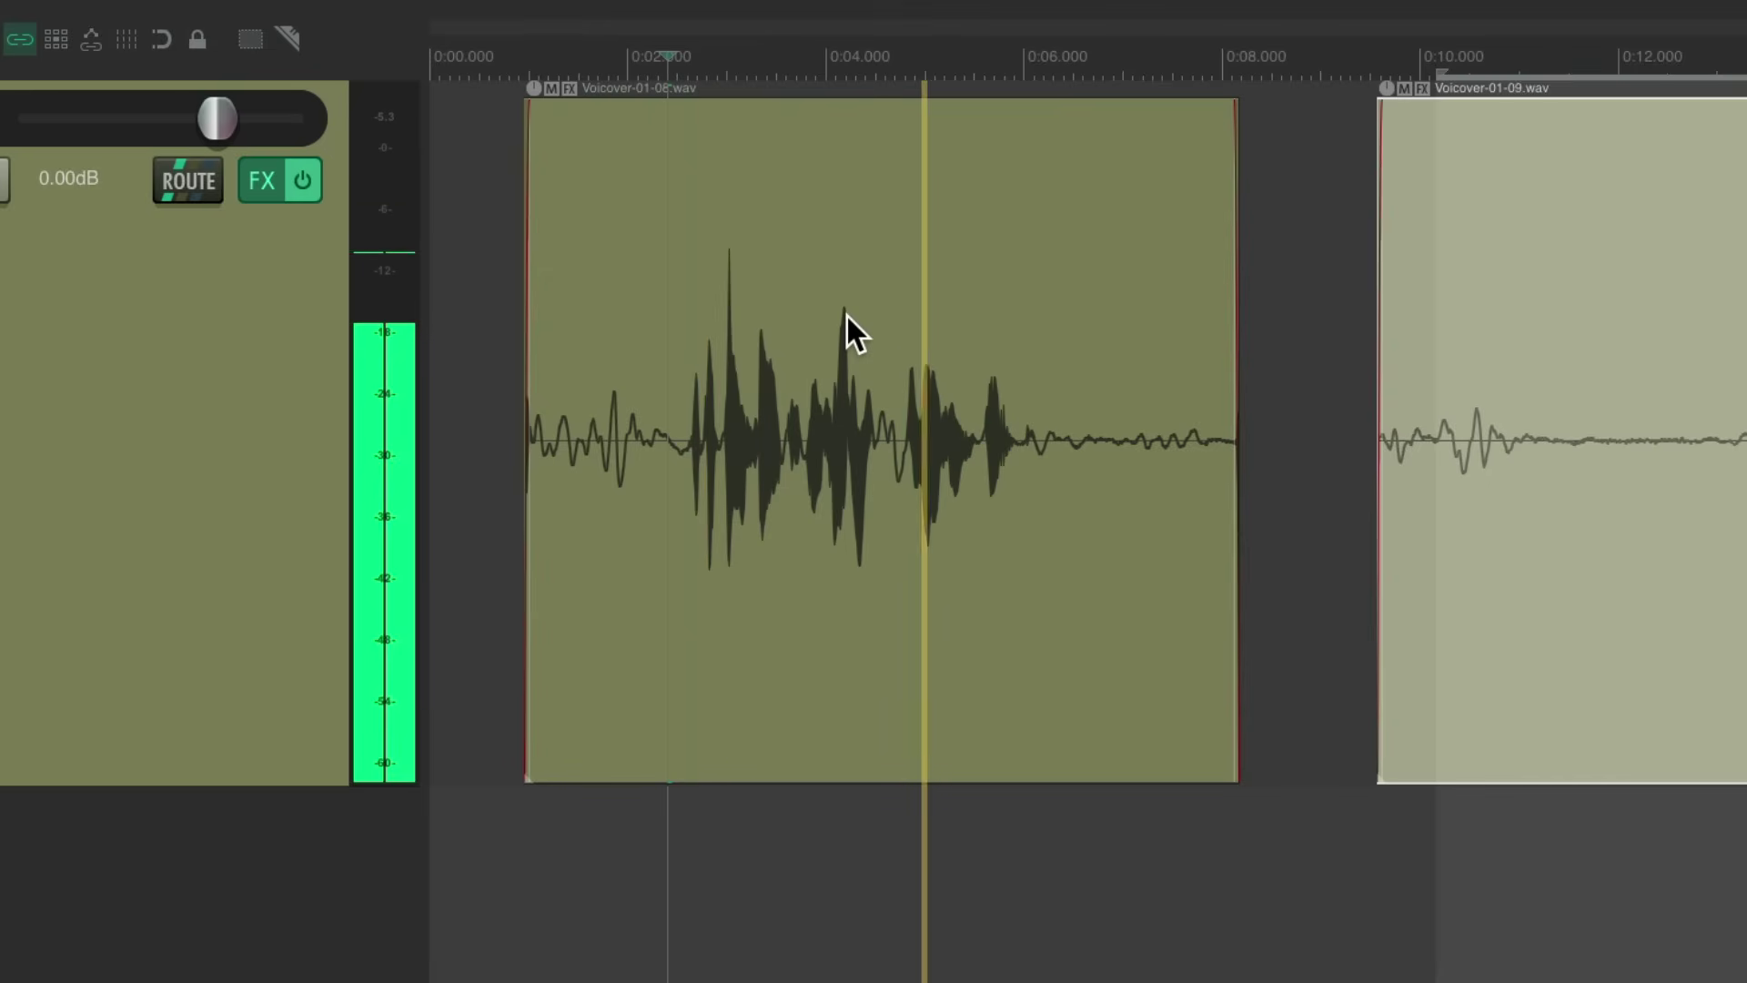
key("space")
left_click(511, 53)
key("space")
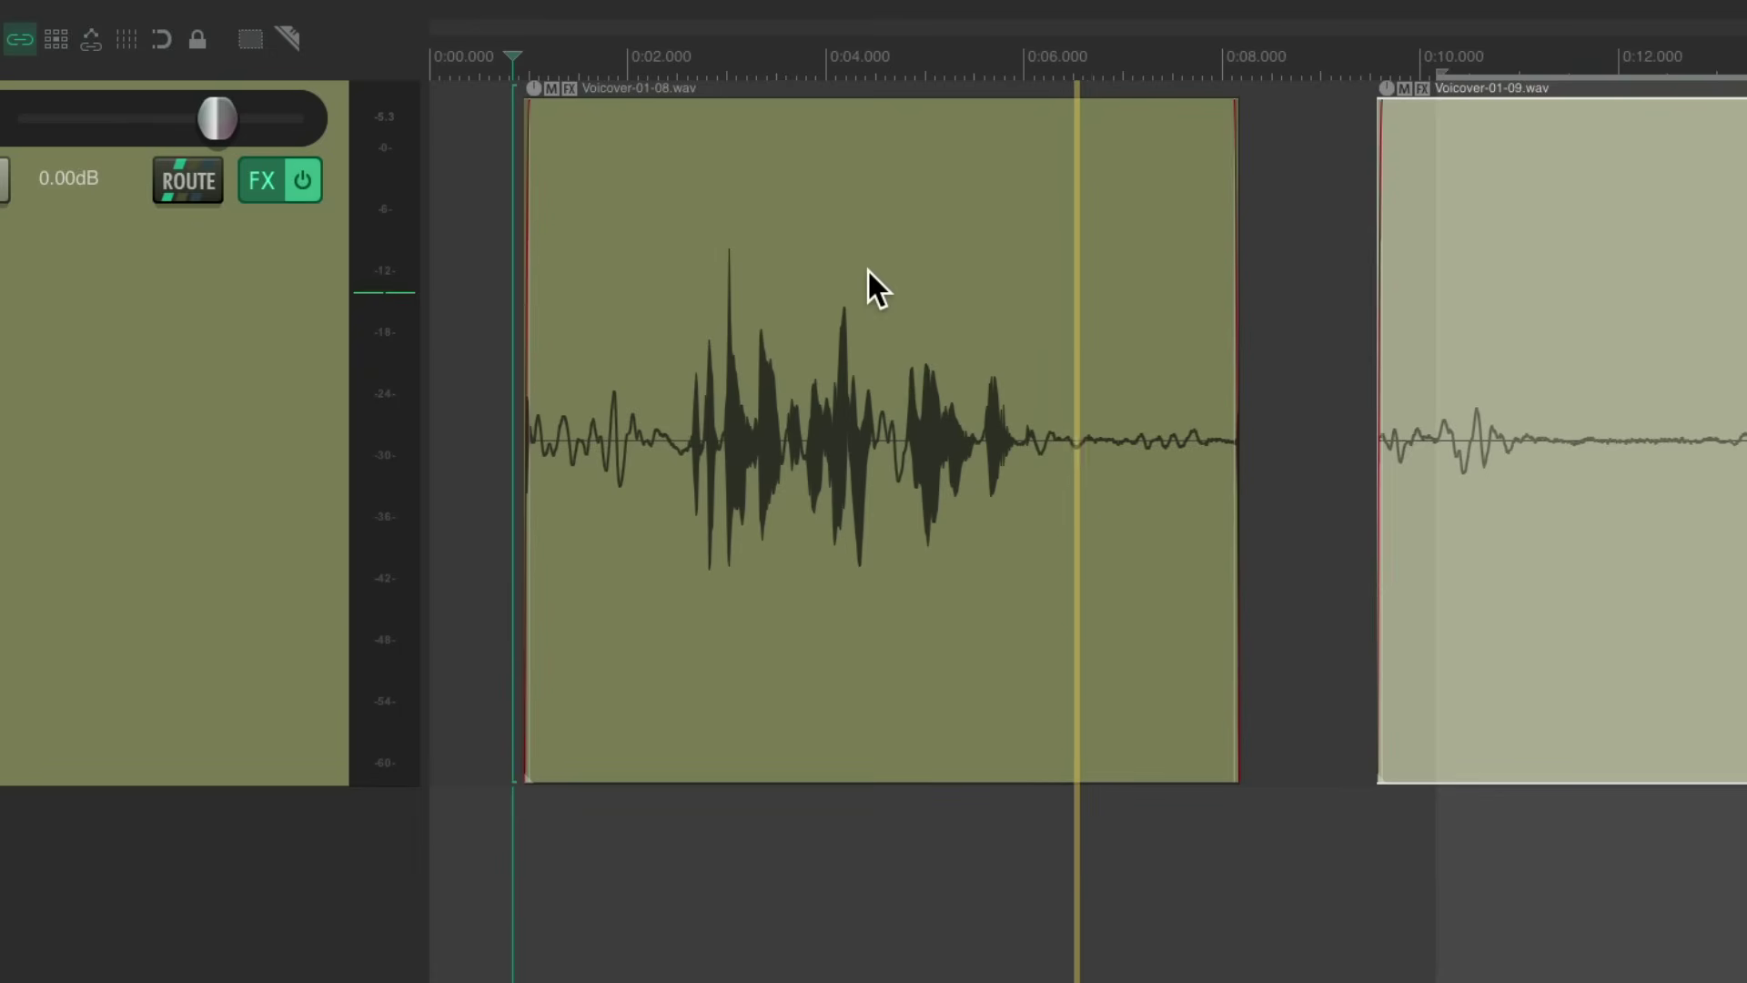
key("space")
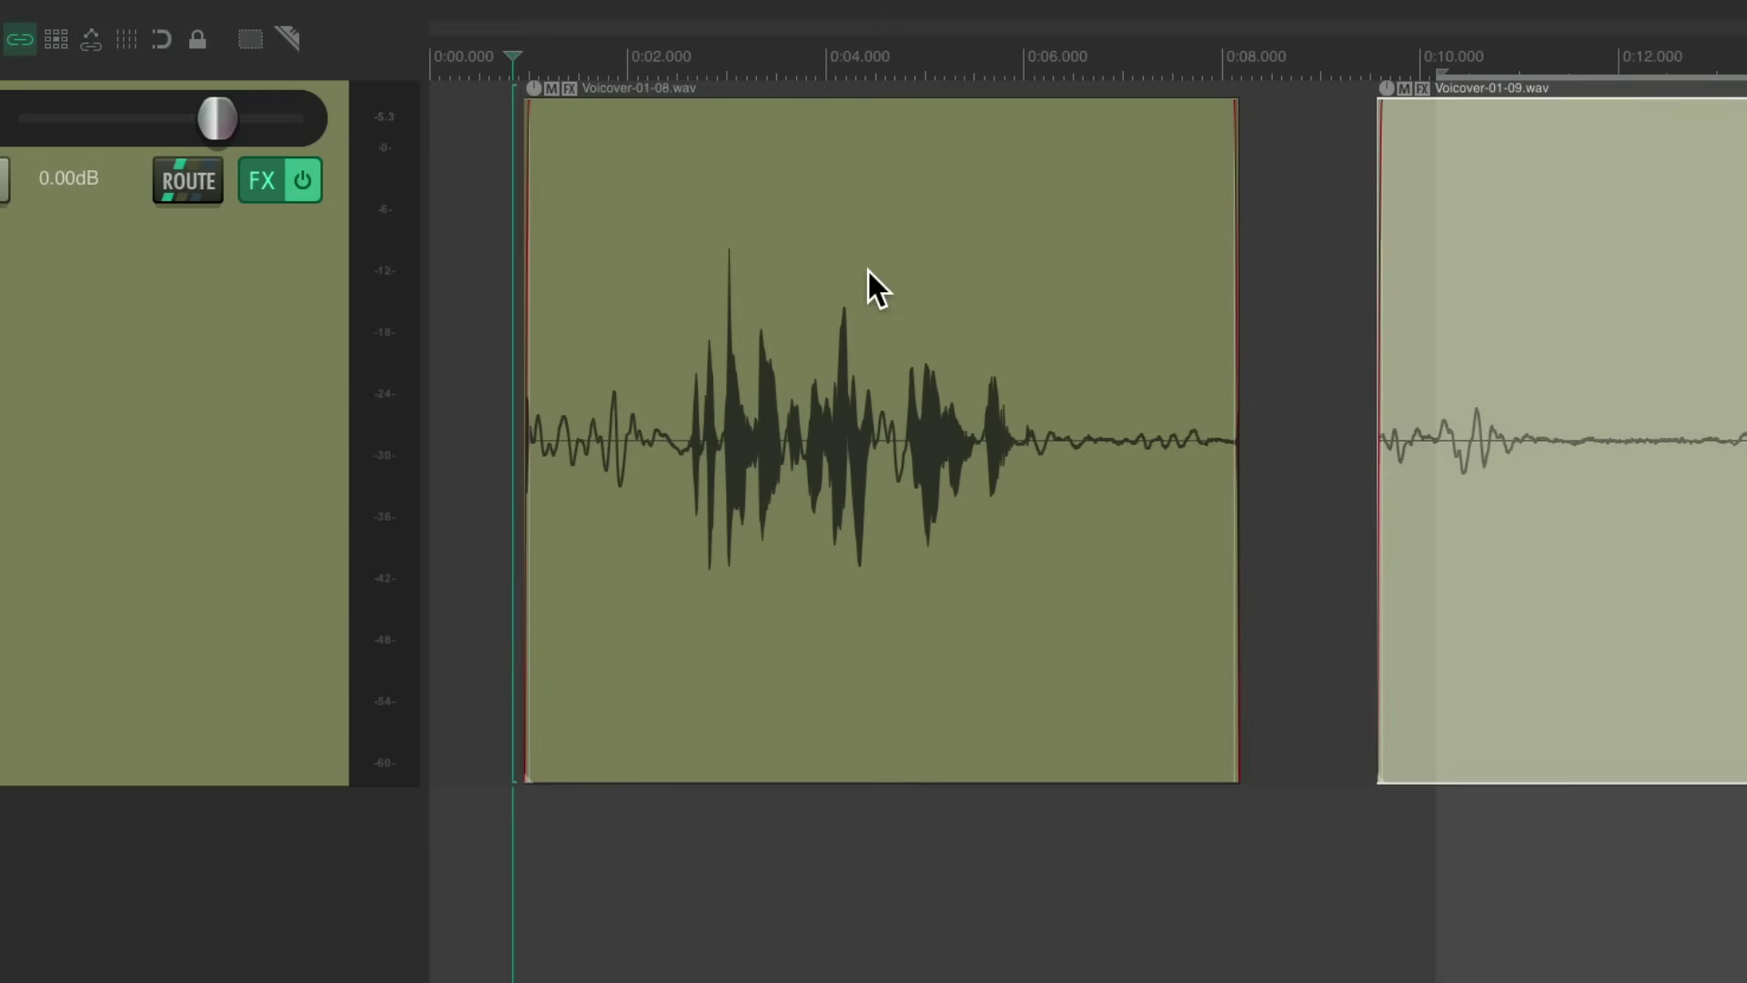
scroll(866, 270, "right", 5)
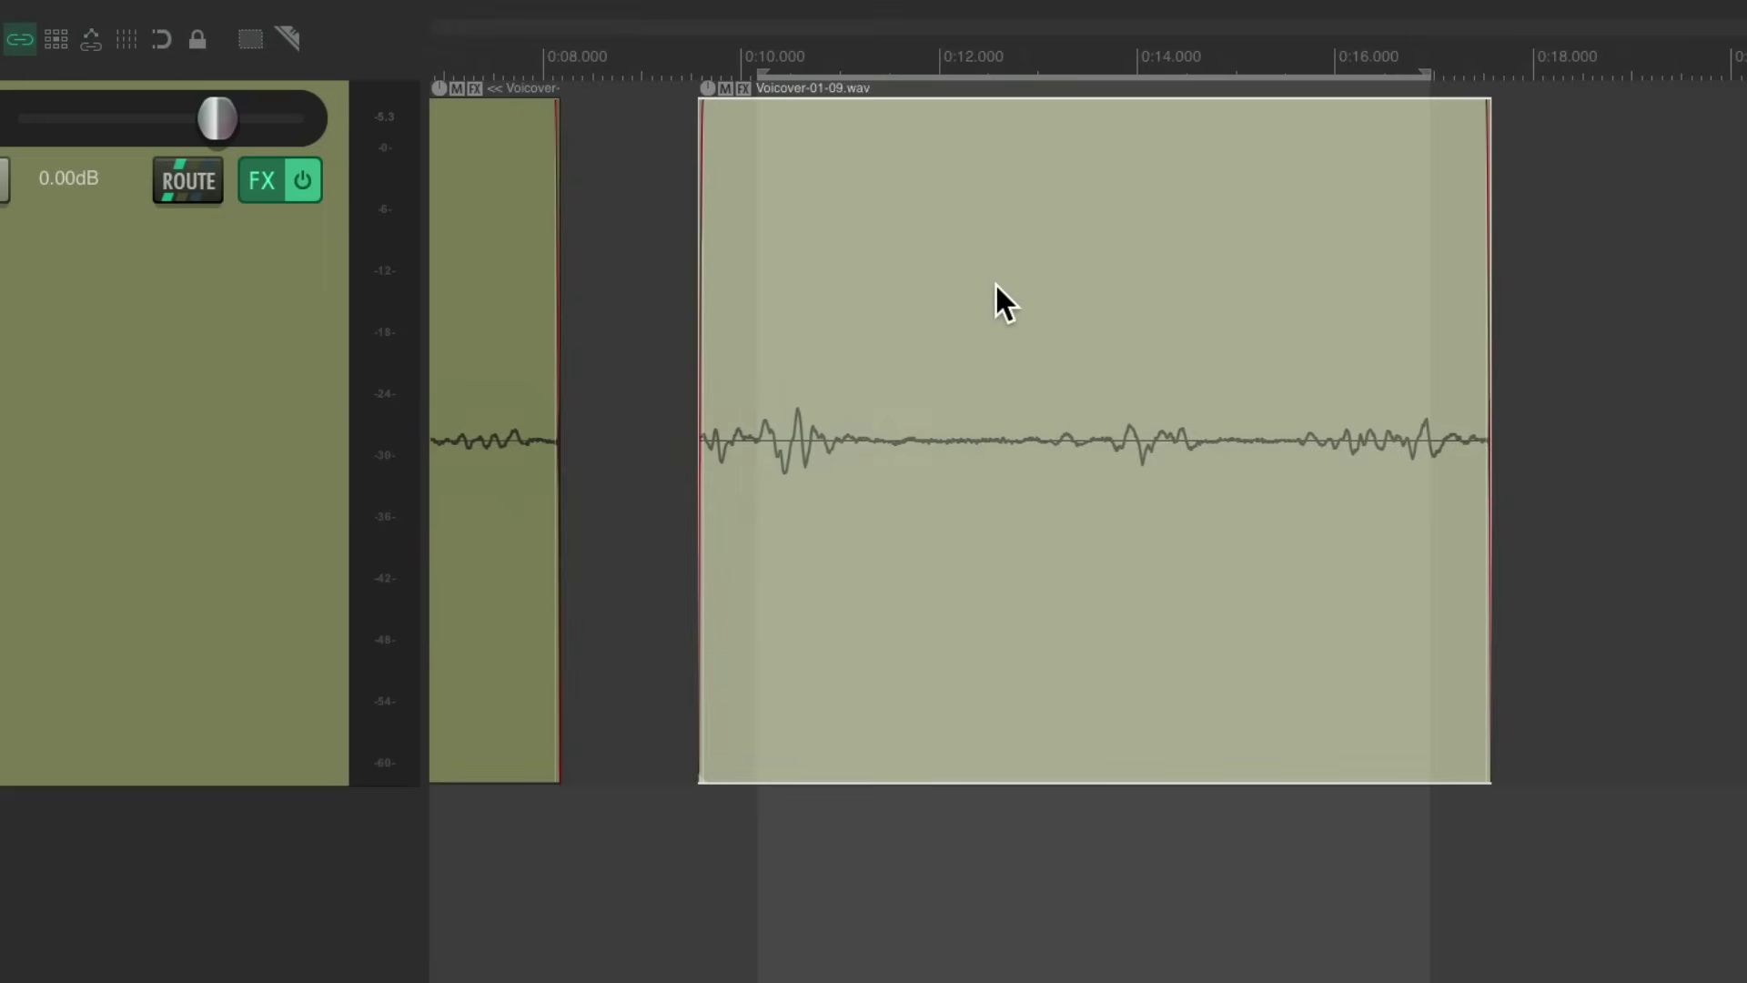
scroll(784, 199, "right", 1)
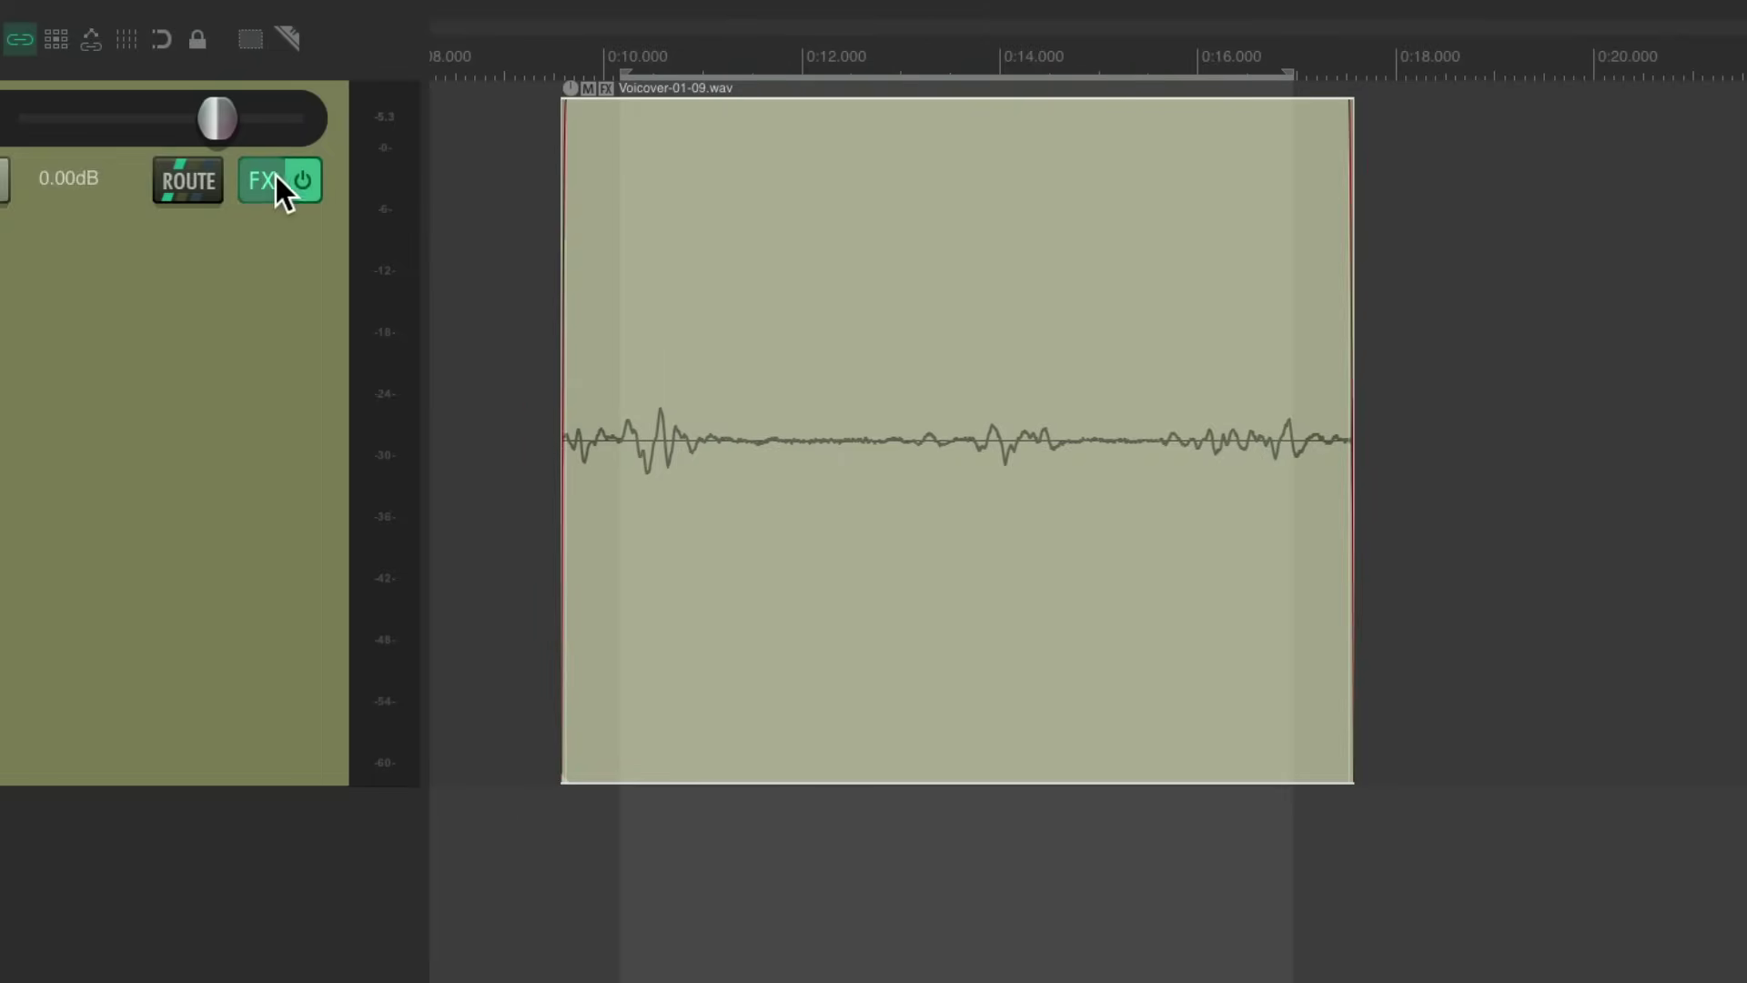
Step: Reset ReaFir to flat and recapture its noise profile by auto-building during noise-only playback
left_click(275, 173)
left_click(765, 206)
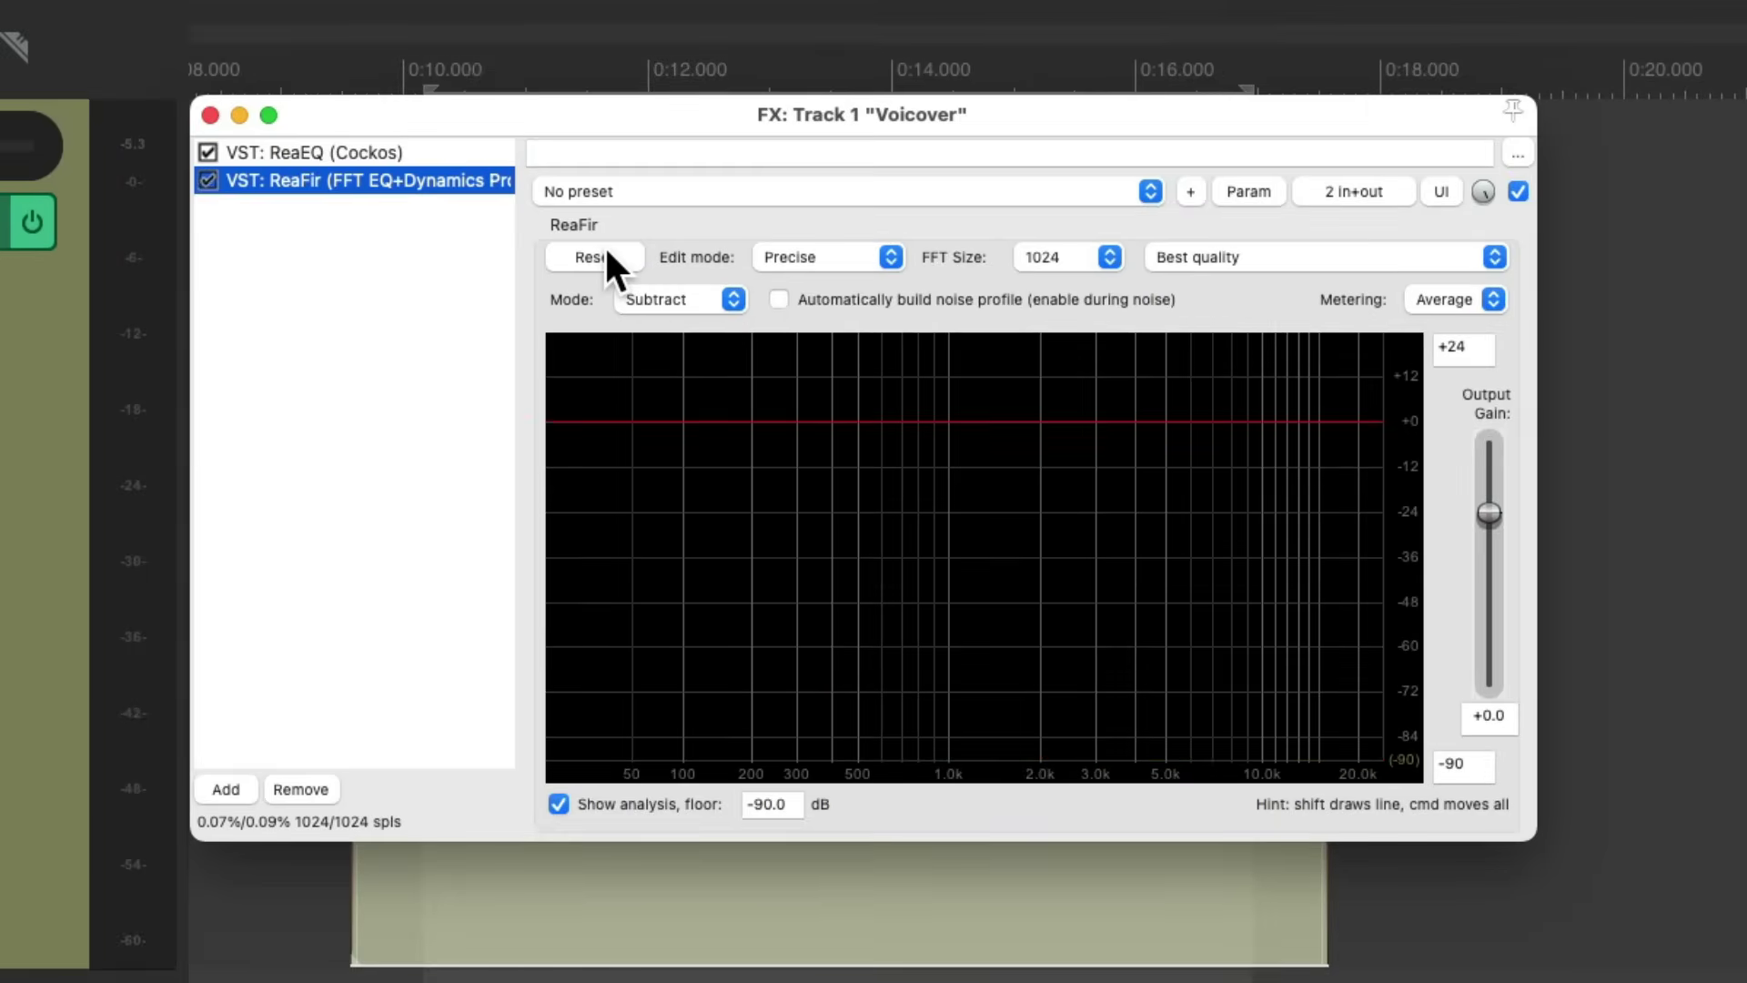
left_click(778, 300)
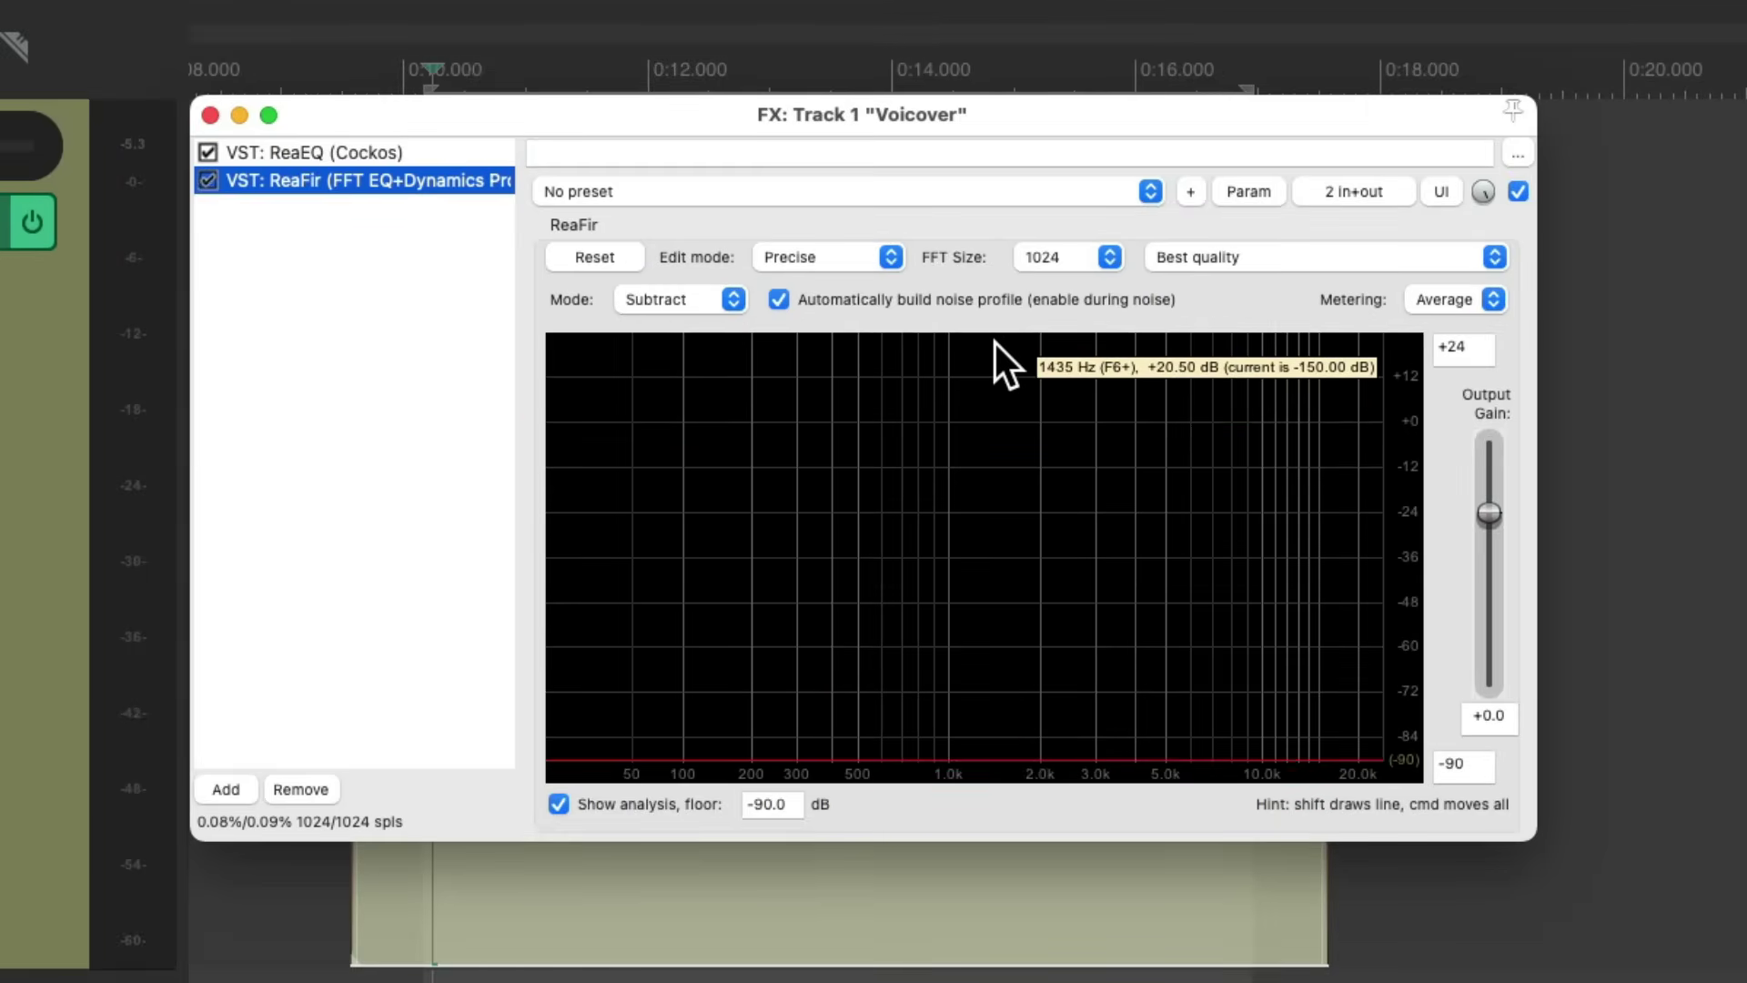
key("space")
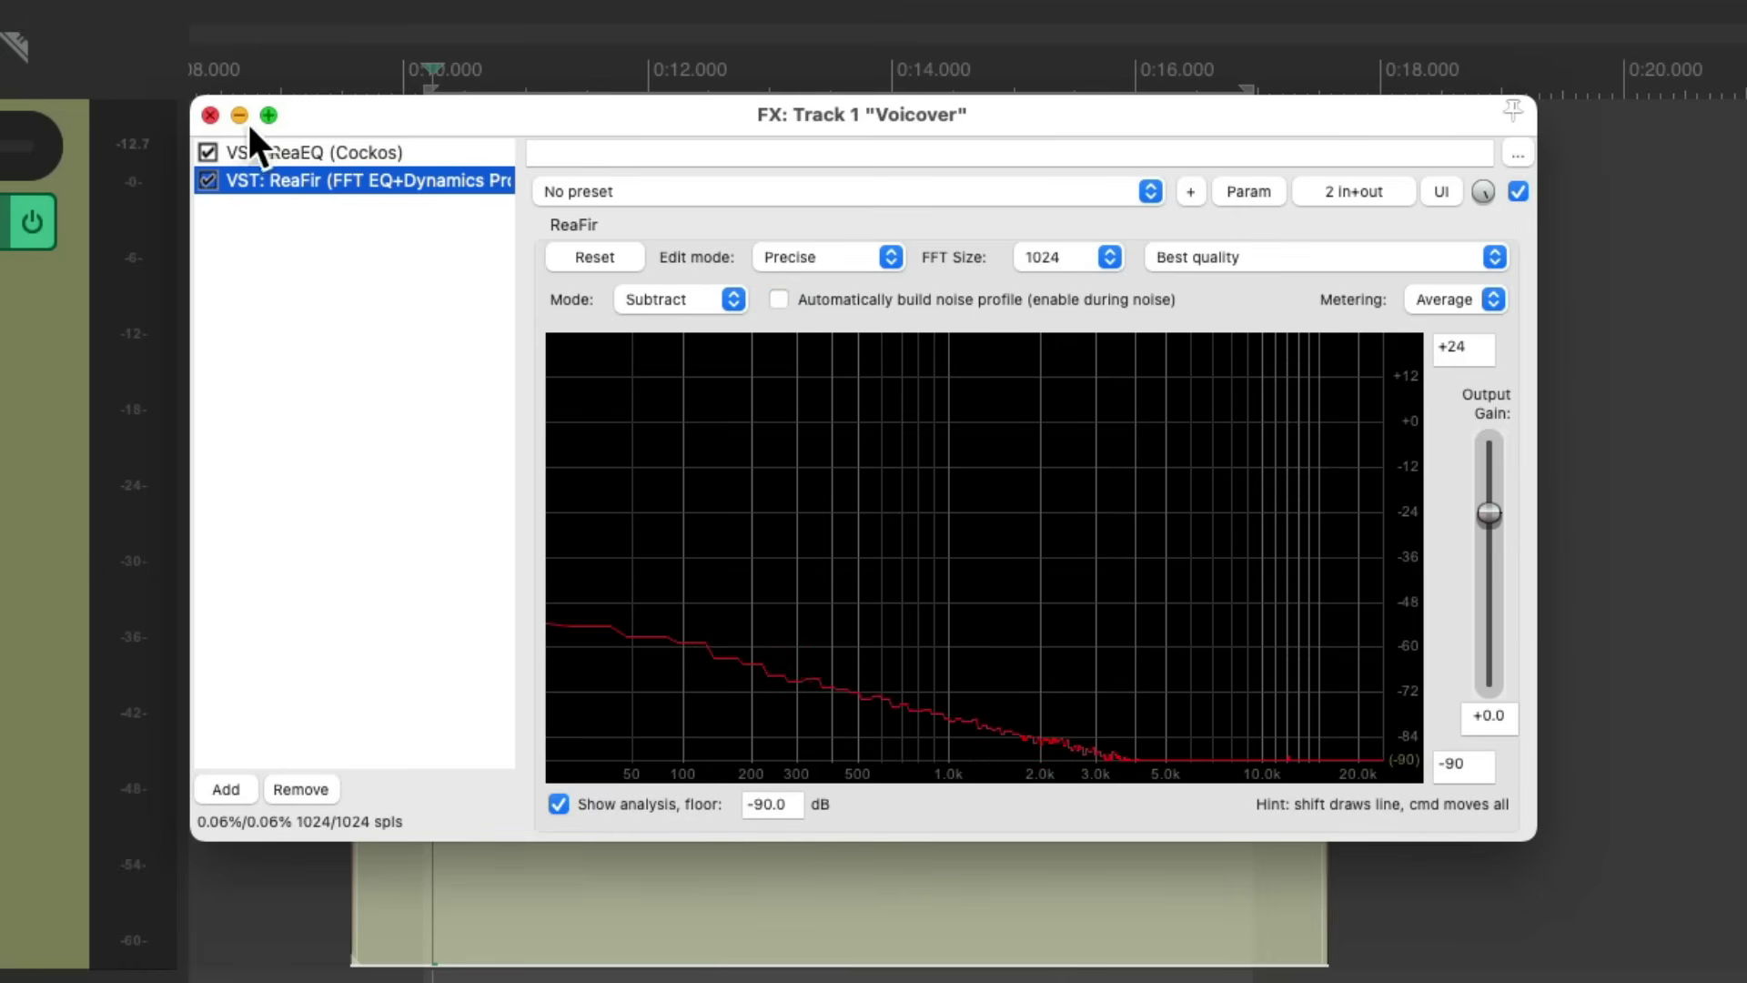
left_click(210, 115)
scroll(819, 309, "left", 5)
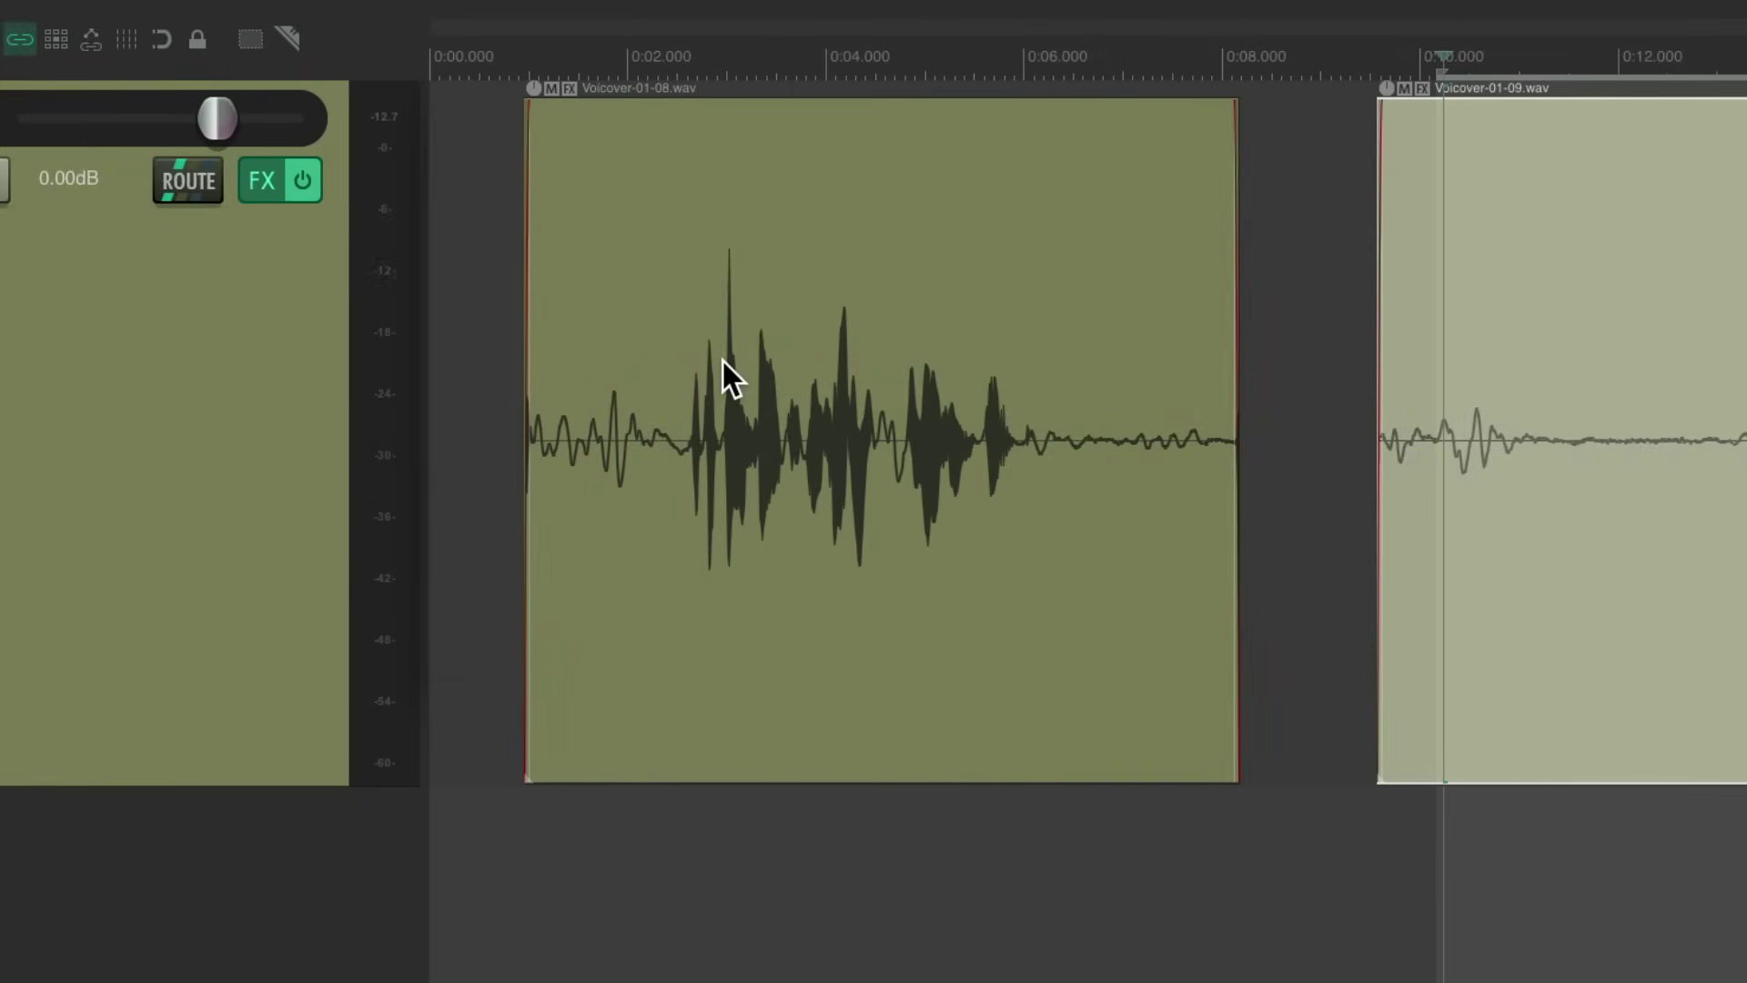
left_click(639, 39)
key("space")
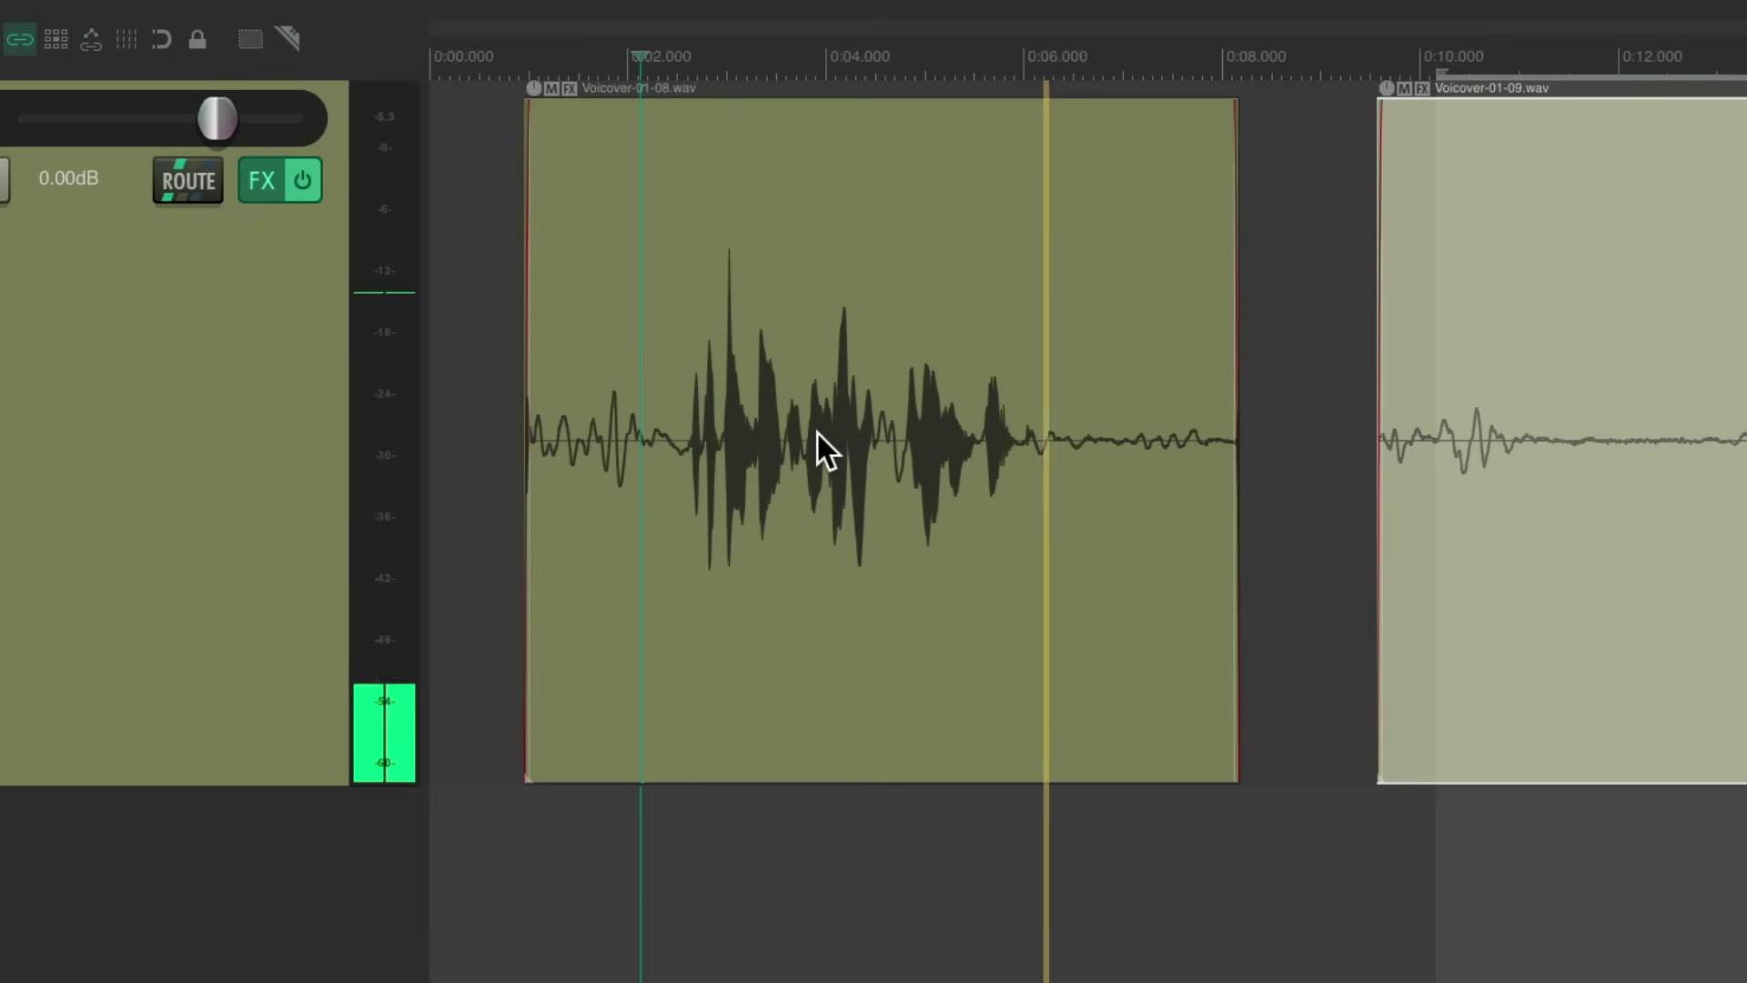
key("space")
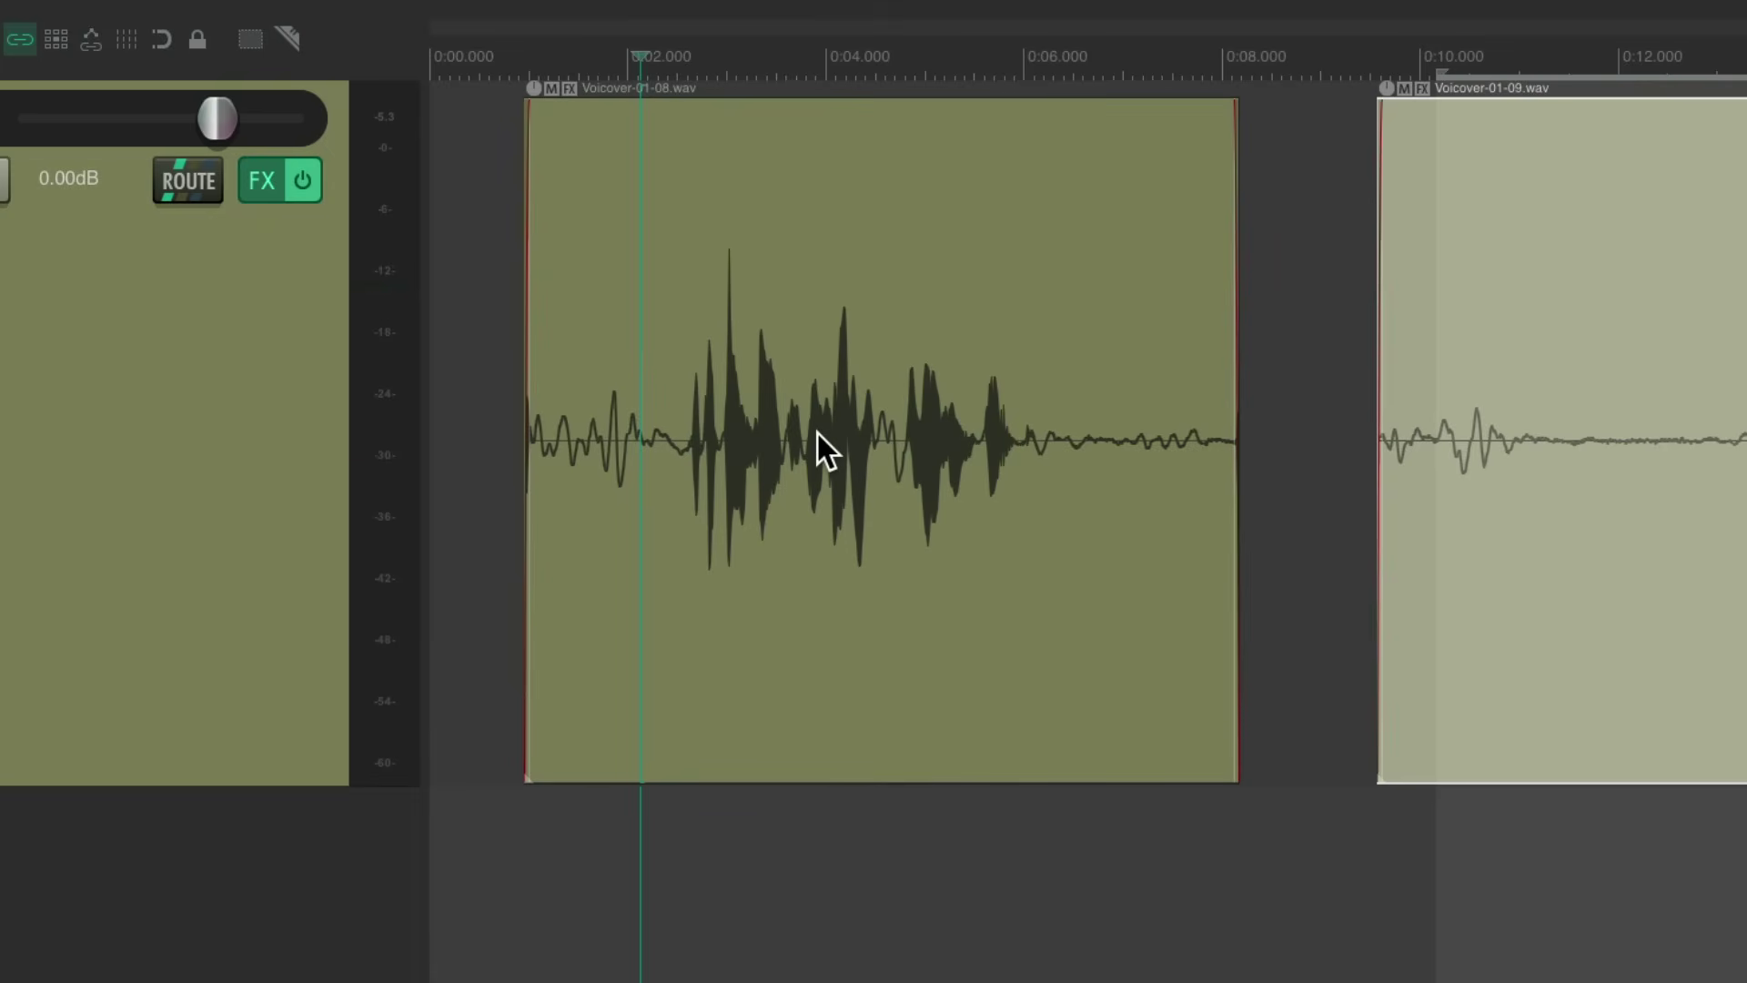